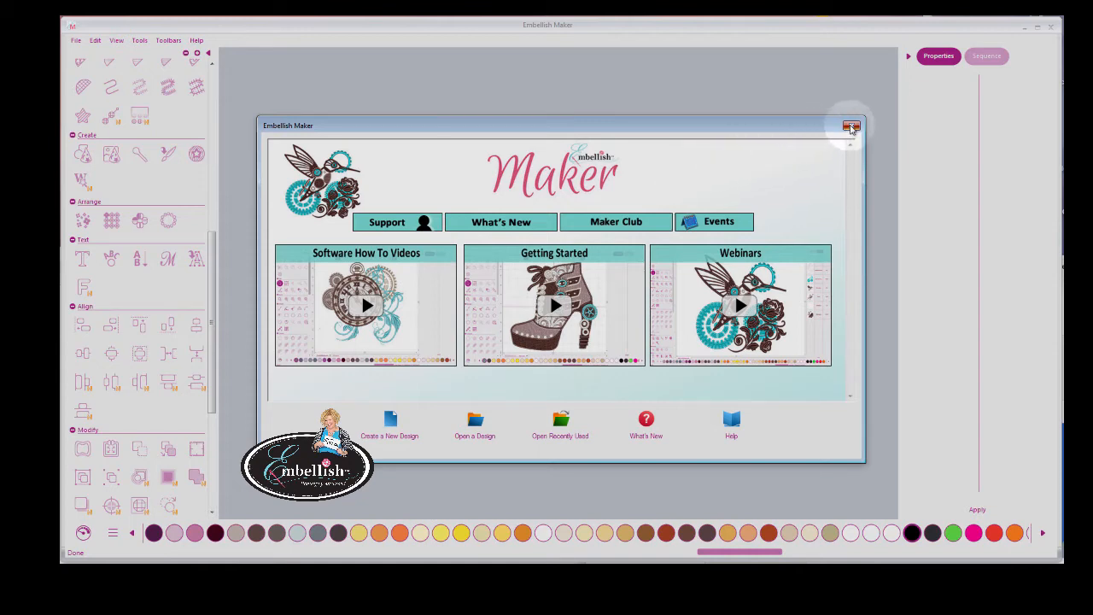
# - Close the welcome window, try collapsing and expanding the tool groups, and leave all groups expanded
pyautogui.click(851, 128)
pyautogui.click(187, 54)
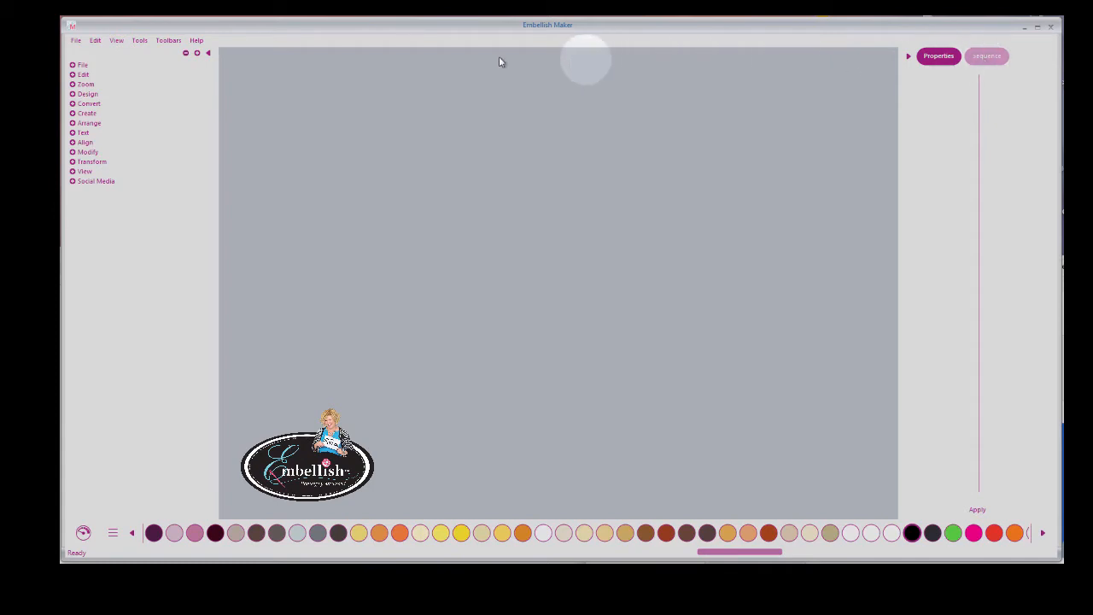
pyautogui.click(197, 54)
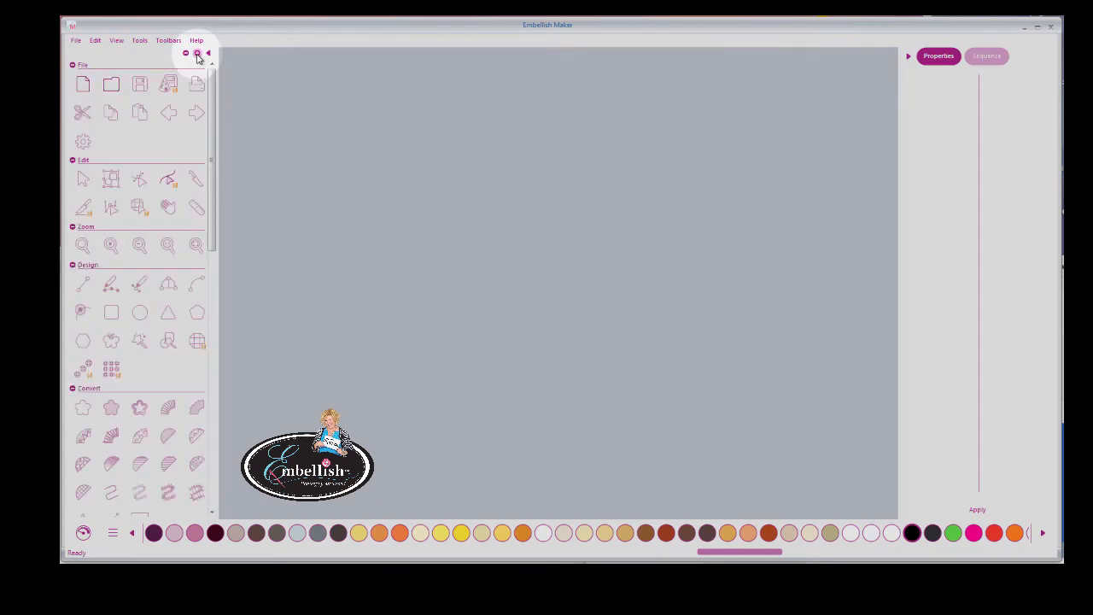
pyautogui.click(185, 53)
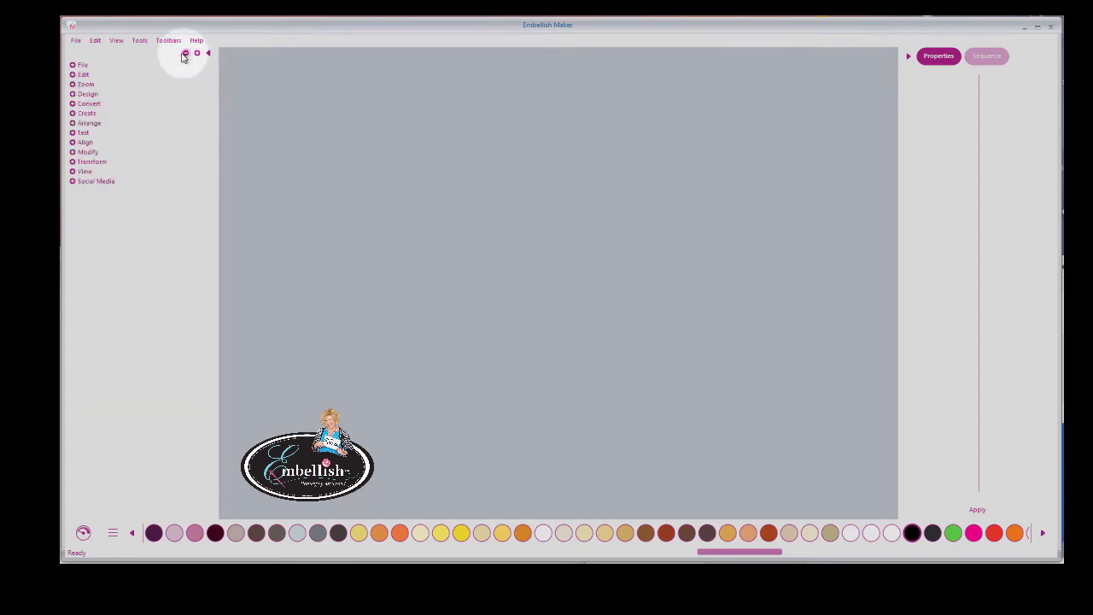
pyautogui.click(73, 66)
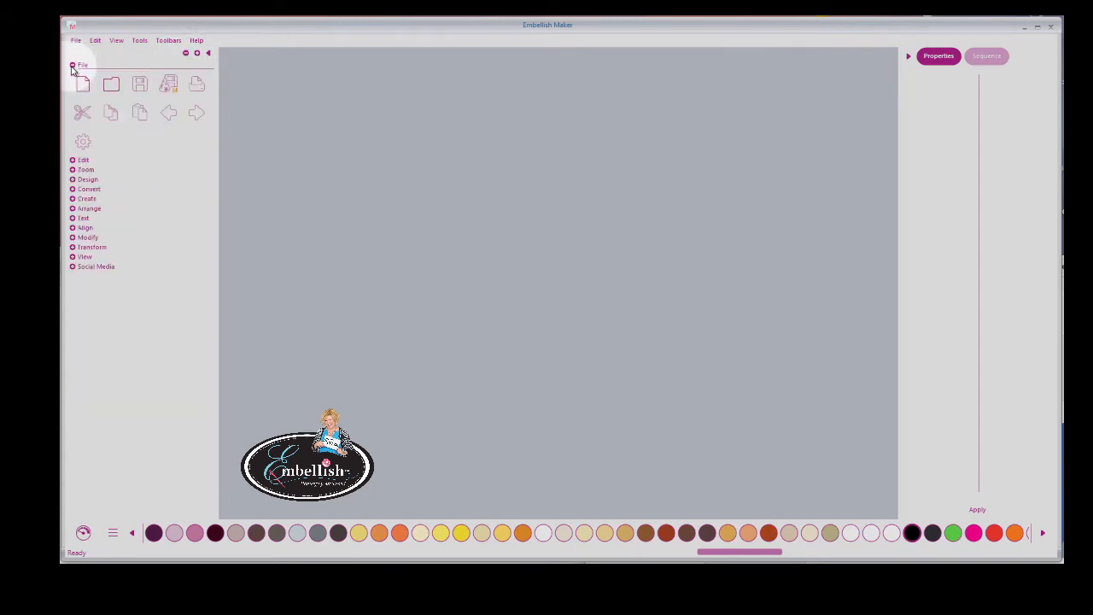
pyautogui.click(197, 53)
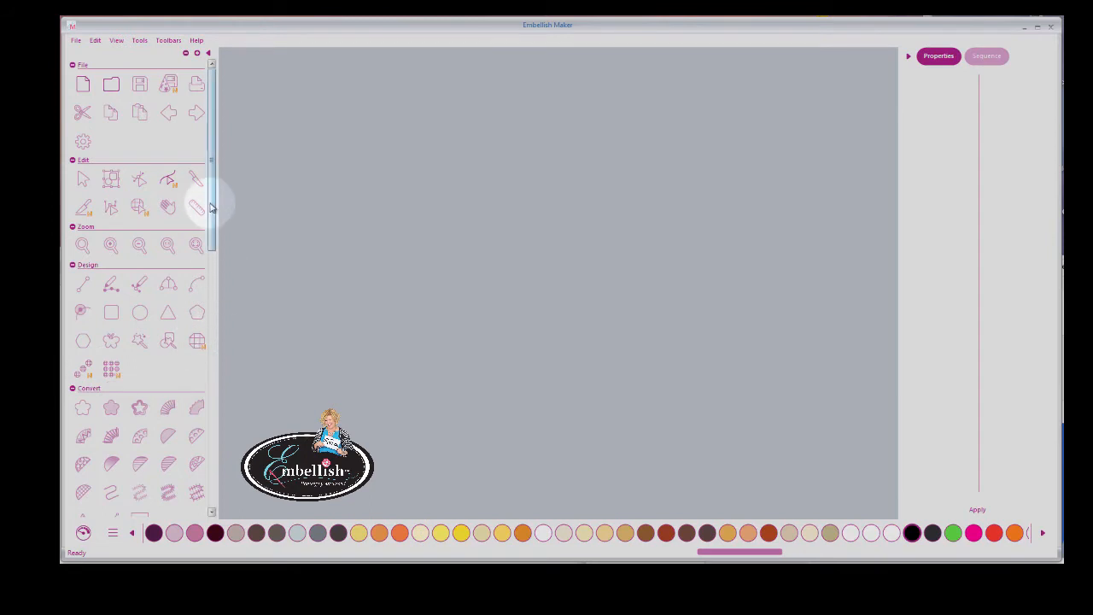
# - Create a new blank design file
pyautogui.moveTo(211, 207); pyautogui.dragTo(214, 373)
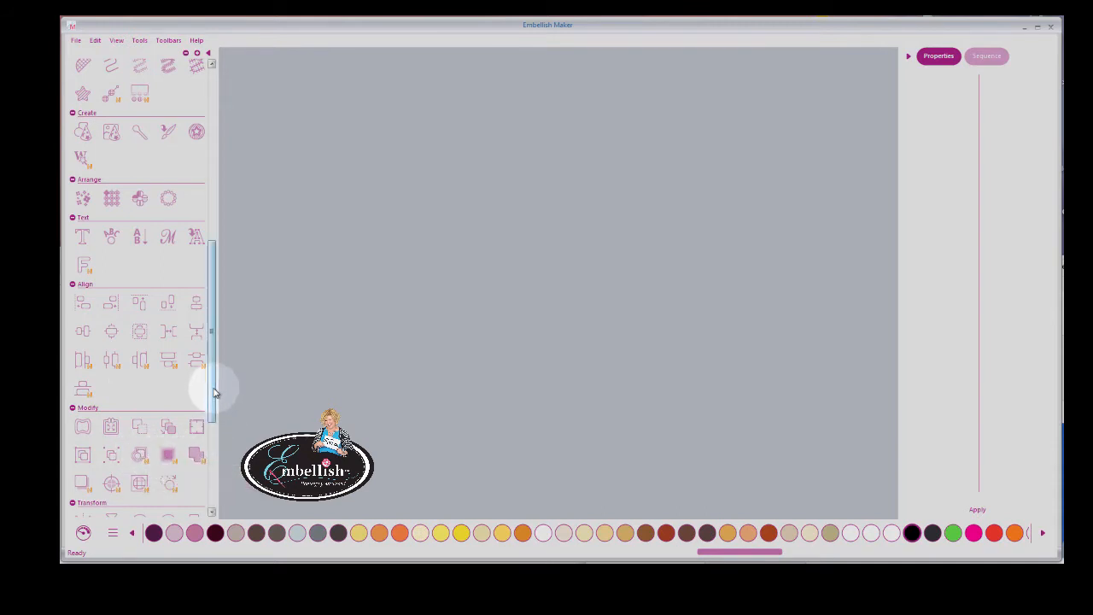
pyautogui.moveTo(214, 393); pyautogui.dragTo(246, 200)
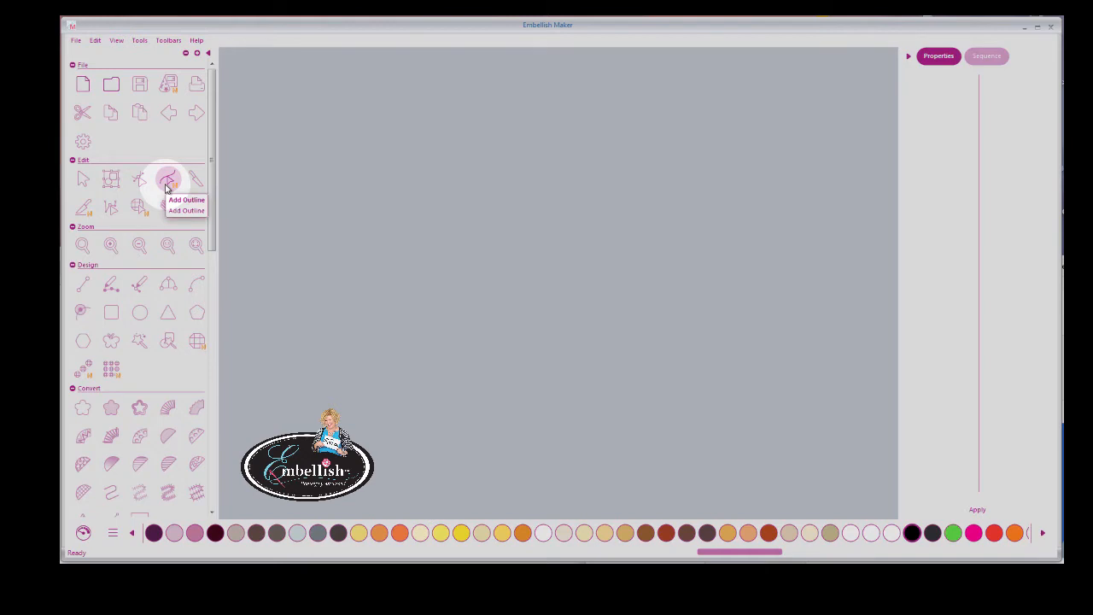
pyautogui.click(76, 41)
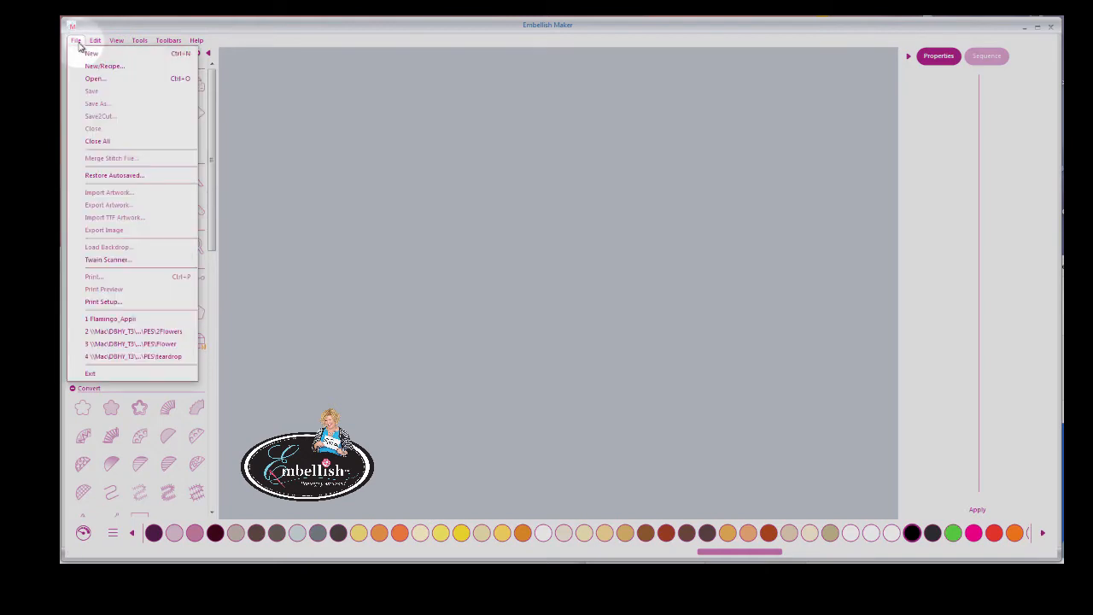
pyautogui.click(273, 77)
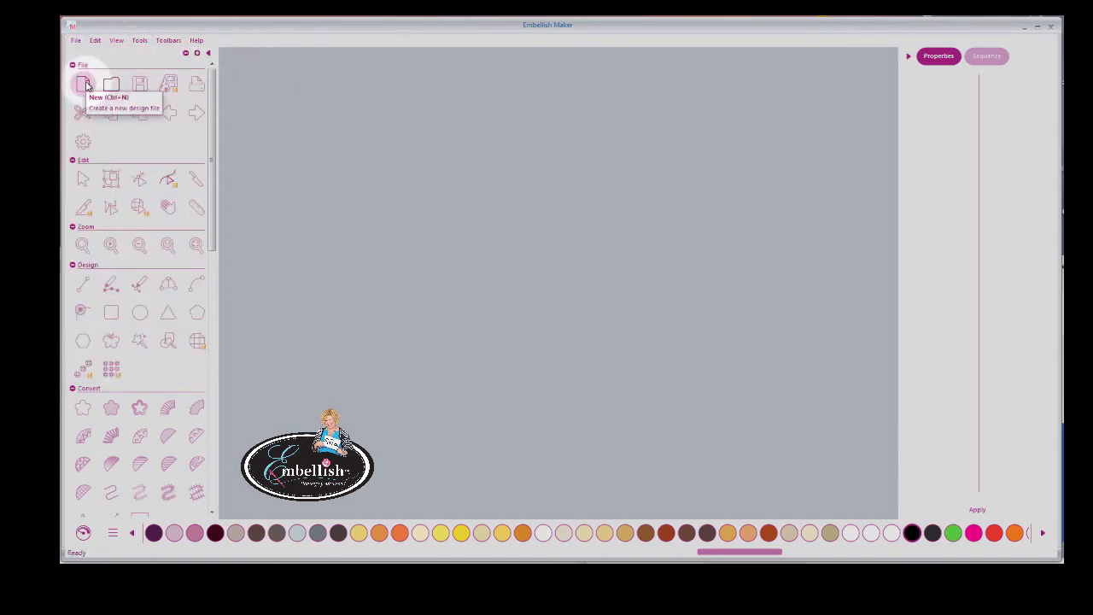
pyautogui.click(83, 84)
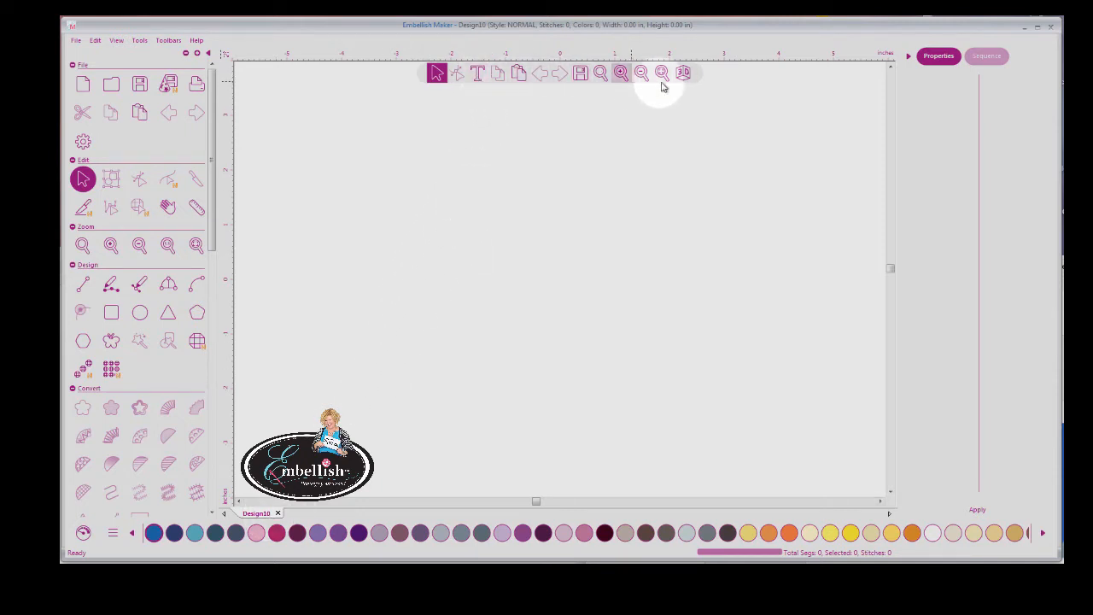
# - Place a "MY TEXT" lettering object on the blank design with the Text tool
pyautogui.click(478, 75)
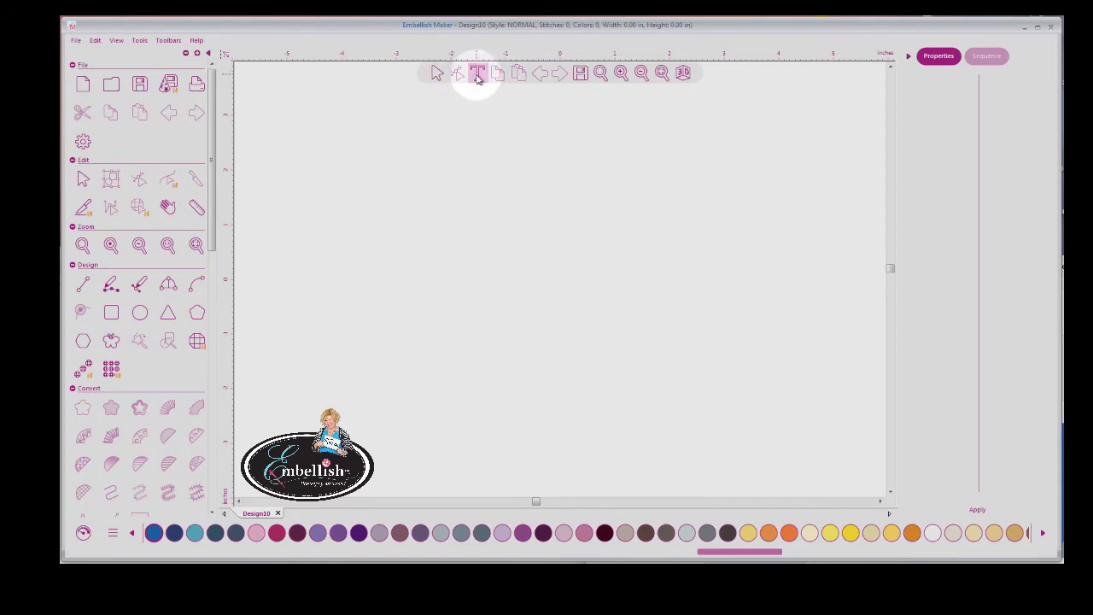
pyautogui.moveTo(210, 98); pyautogui.dragTo(225, 268)
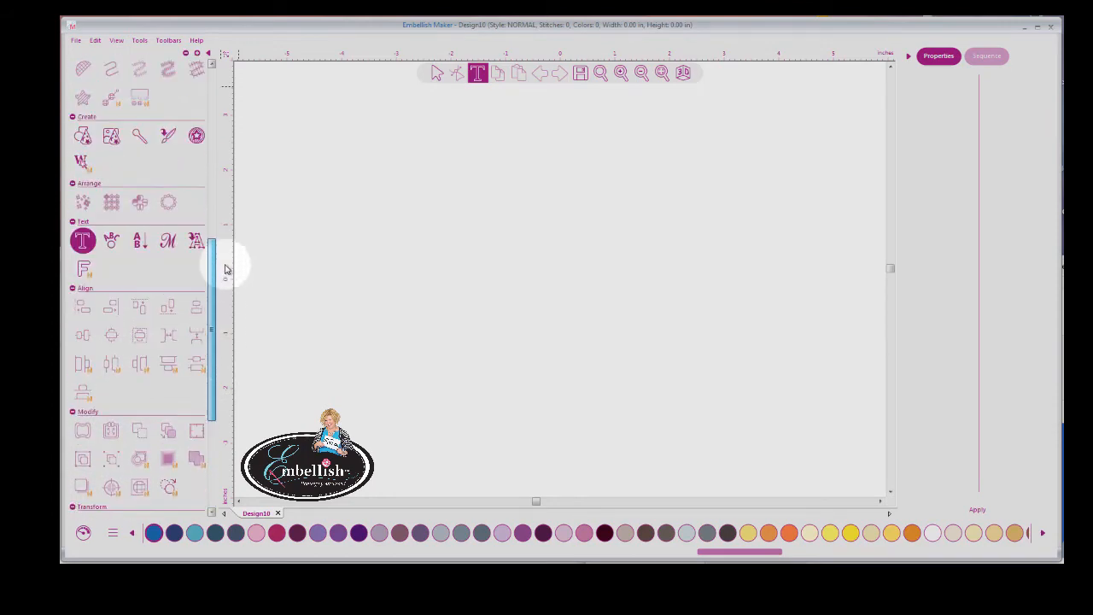
pyautogui.click(72, 222)
pyautogui.click(73, 222)
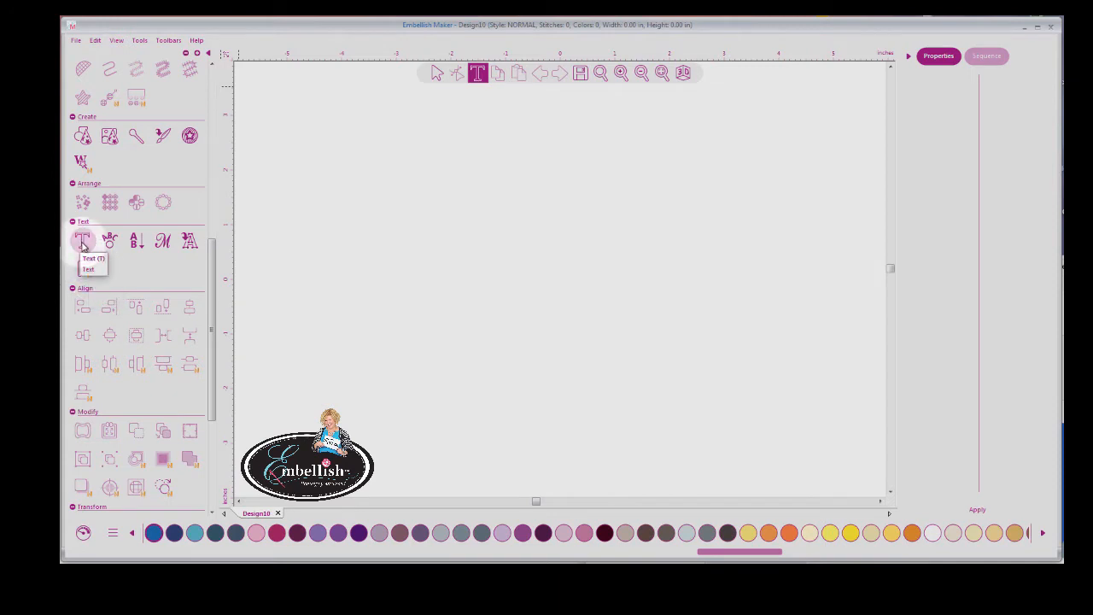
pyautogui.click(82, 243)
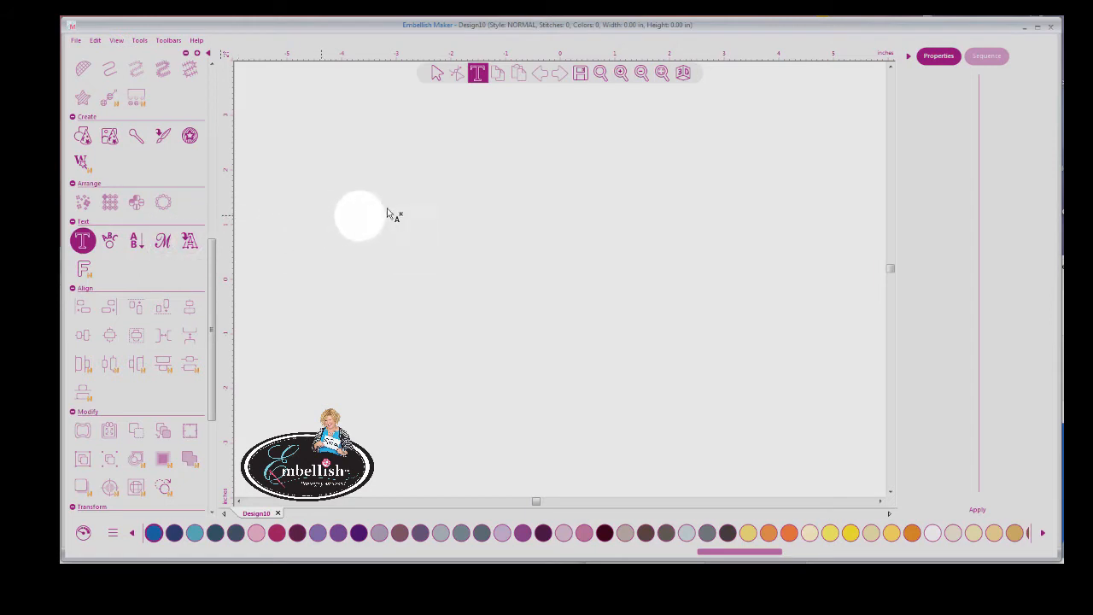
pyautogui.click(518, 211)
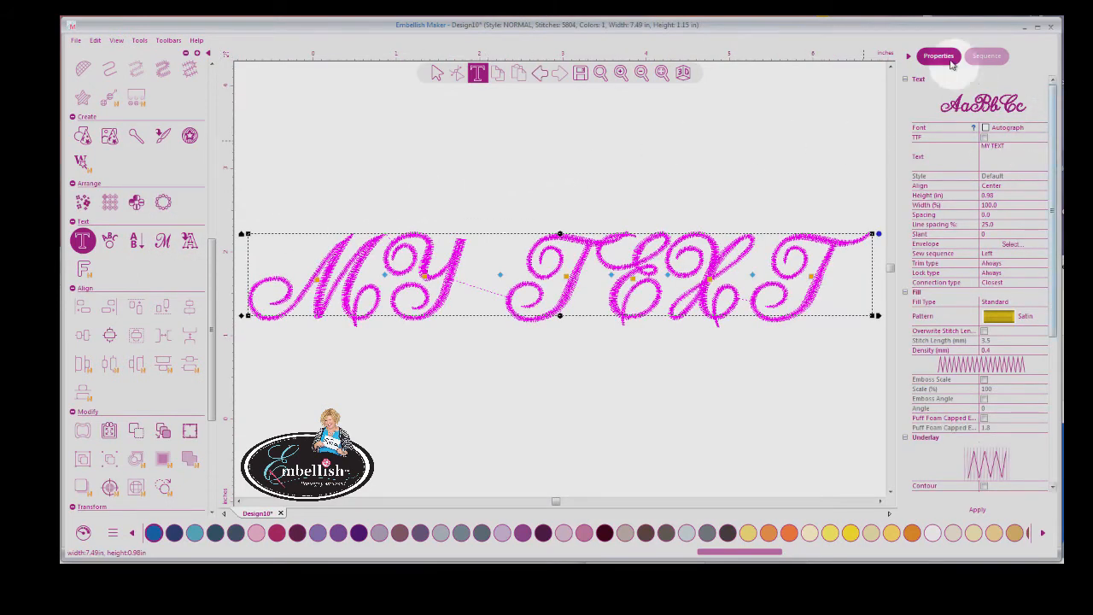
# - Set the lettering's font to Kate O and apply the change
pyautogui.click(1026, 127)
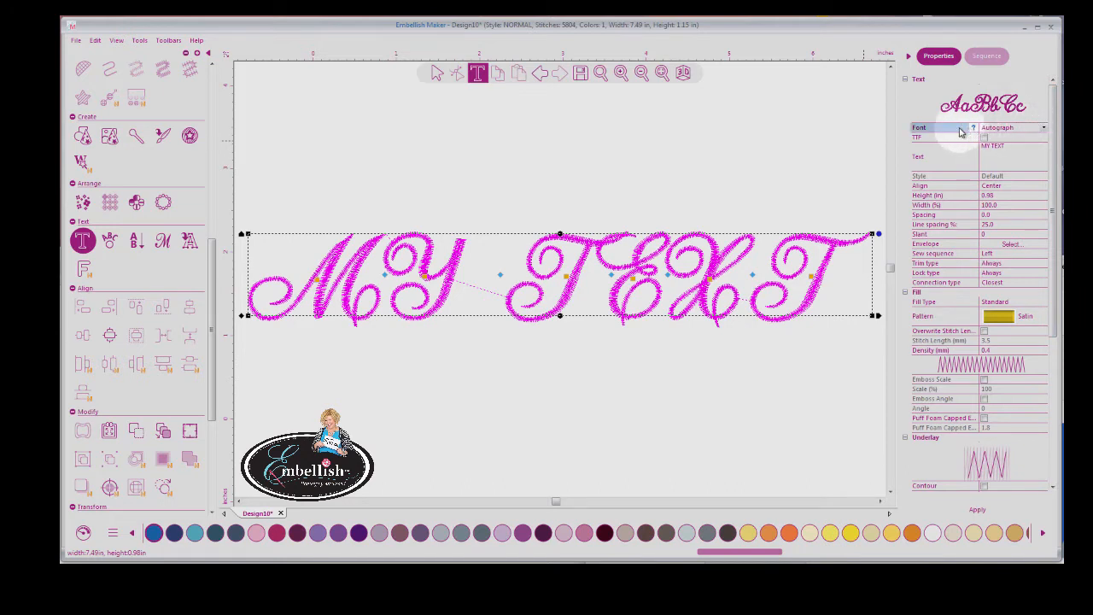
pyautogui.click(1042, 128)
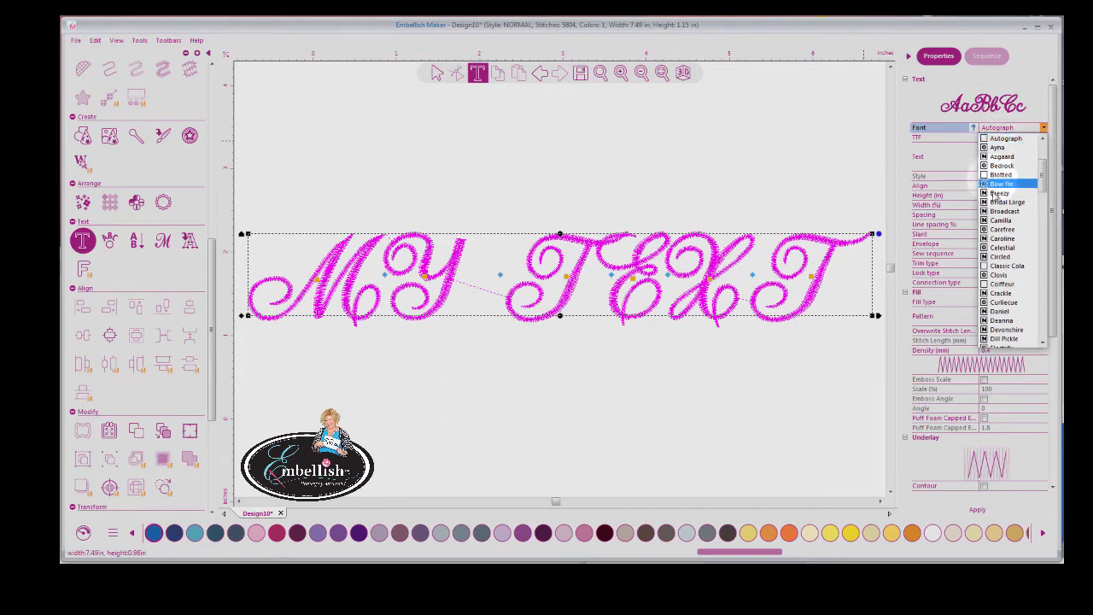
pyautogui.moveTo(1043, 175); pyautogui.dragTo(1043, 231)
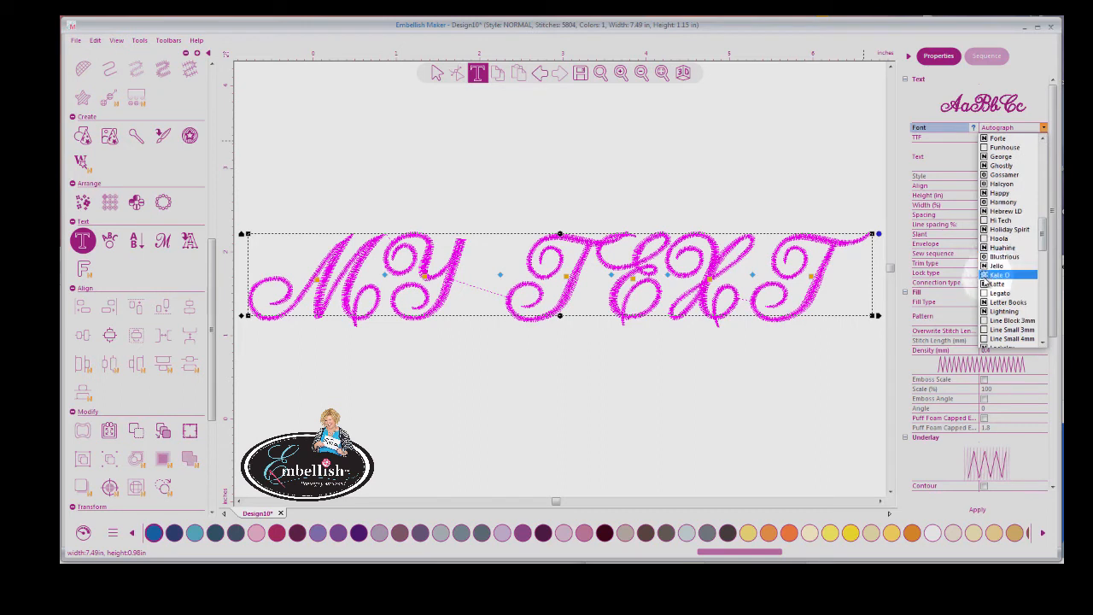
pyautogui.click(986, 274)
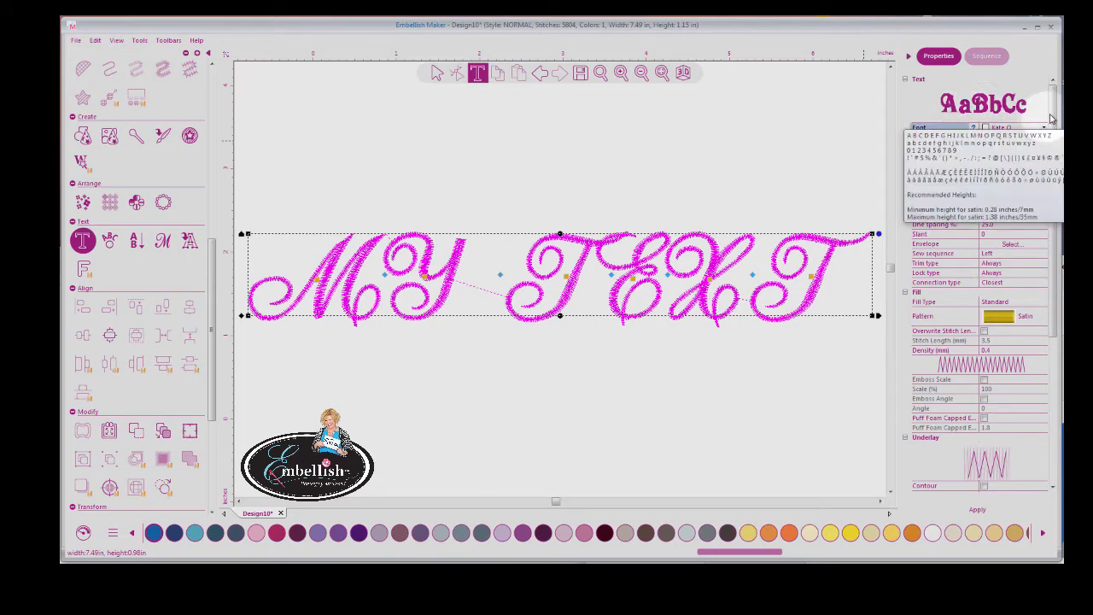
pyautogui.moveTo(1052, 116); pyautogui.dragTo(1061, 309)
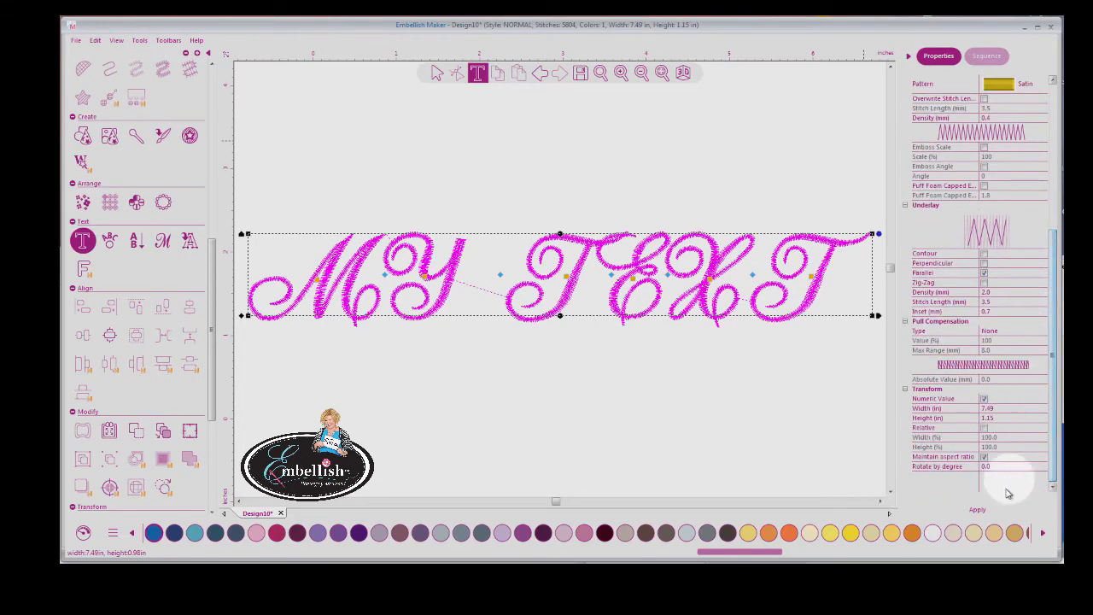
pyautogui.click(979, 513)
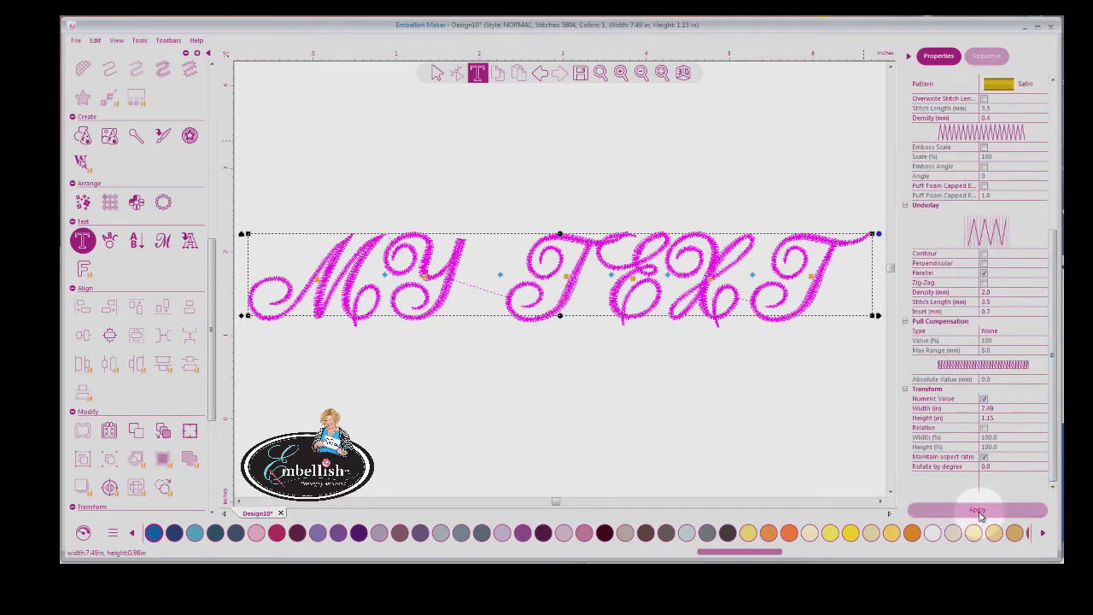
# - Display the lettering in 3D and slightly widen the gap between the M and the Y
pyautogui.click(662, 73)
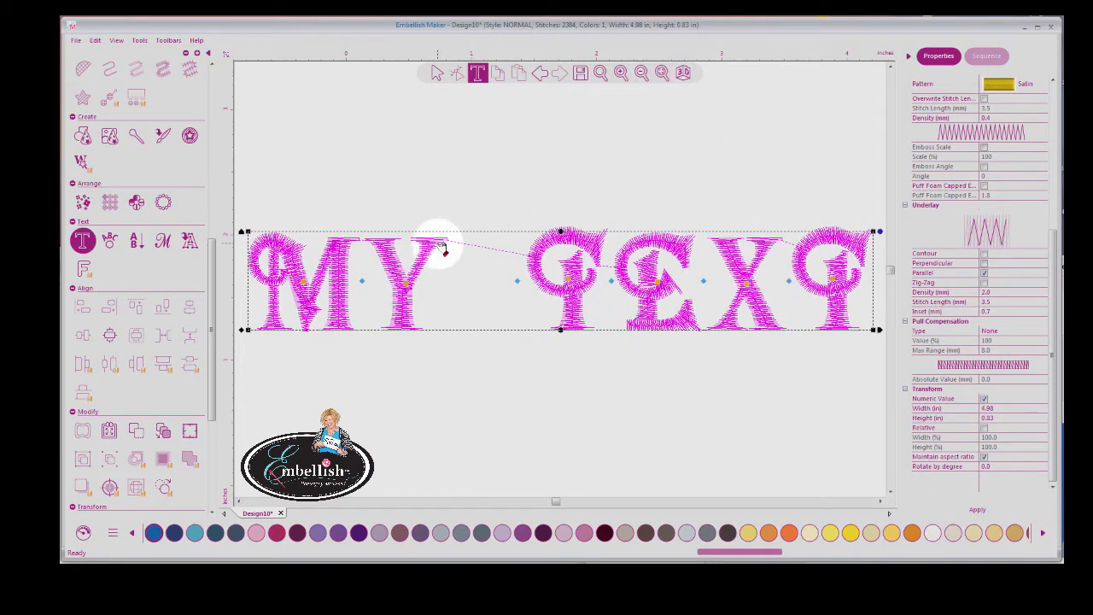
pyautogui.click(685, 73)
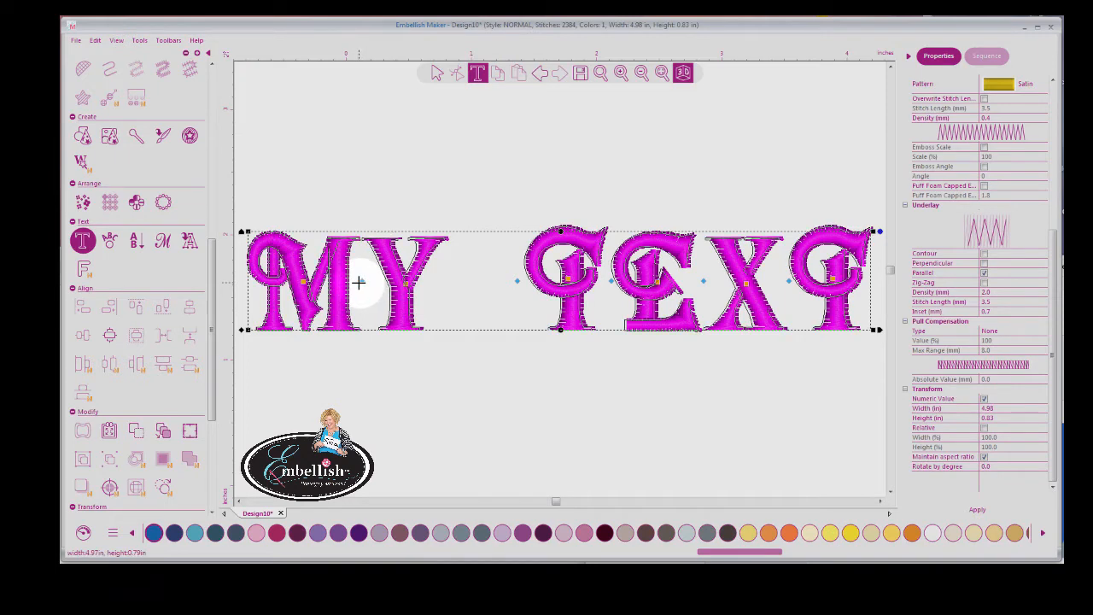
pyautogui.moveTo(358, 282); pyautogui.dragTo(377, 283)
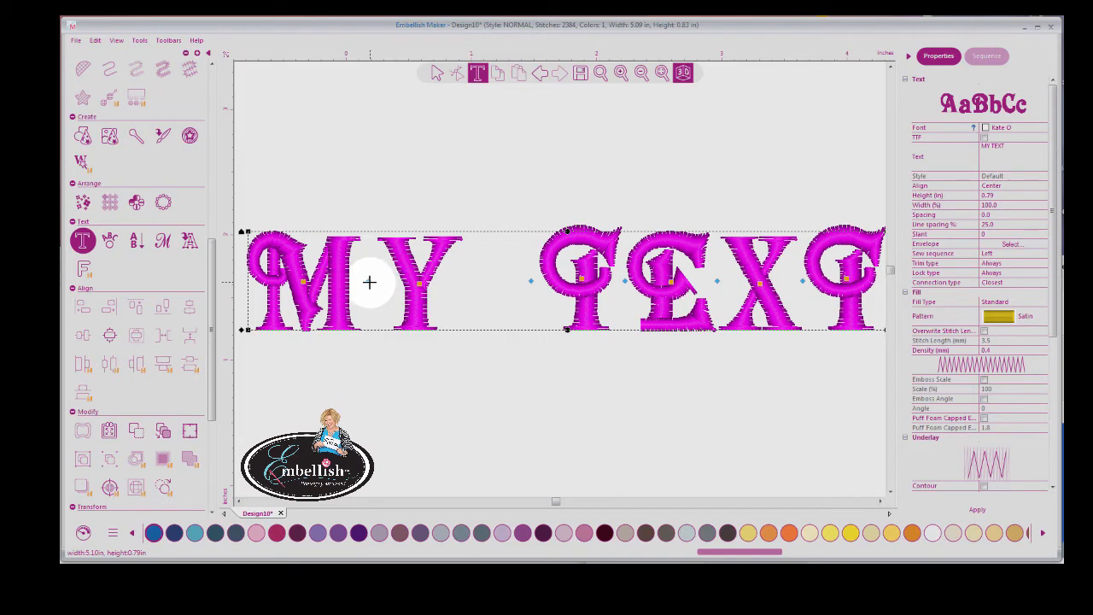
pyautogui.moveTo(370, 281)
pyautogui.mouseDown()
pyautogui.moveTo(395, 282)
pyautogui.moveTo(362, 282)
pyautogui.mouseUp()
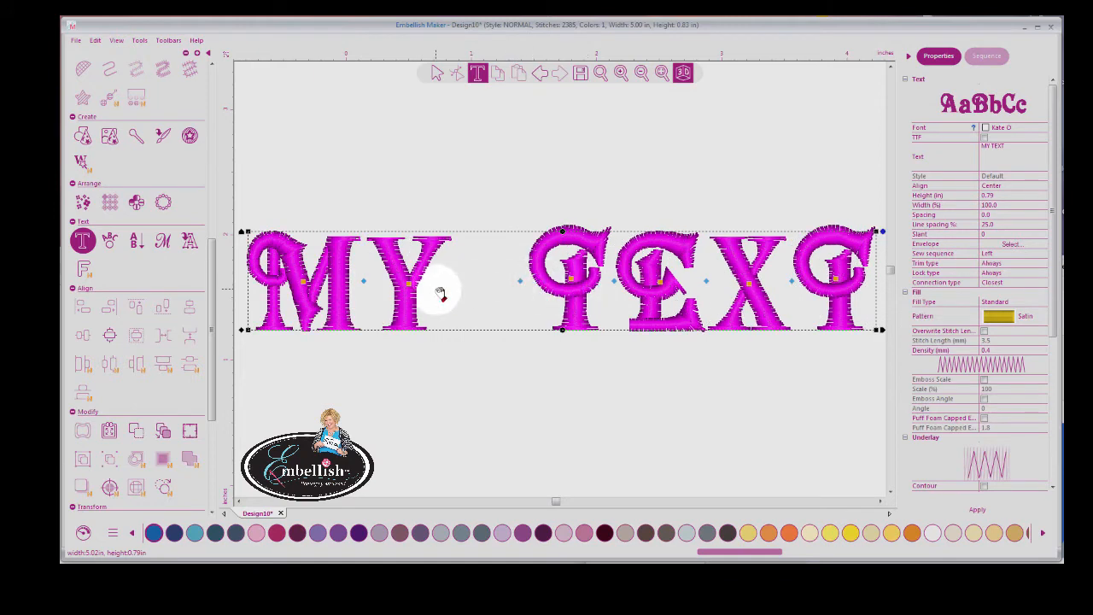
# - Try raising the letter Y and lowering the letter E individually, and undo both moves
pyautogui.moveTo(409, 275); pyautogui.dragTo(410, 280)
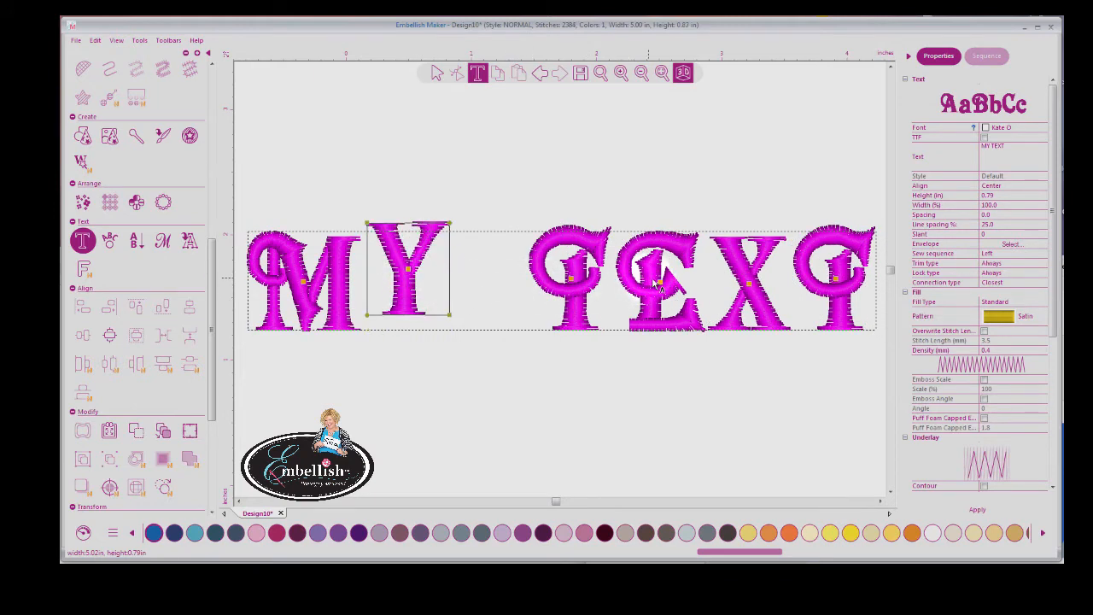
pyautogui.moveTo(641, 256); pyautogui.dragTo(639, 286)
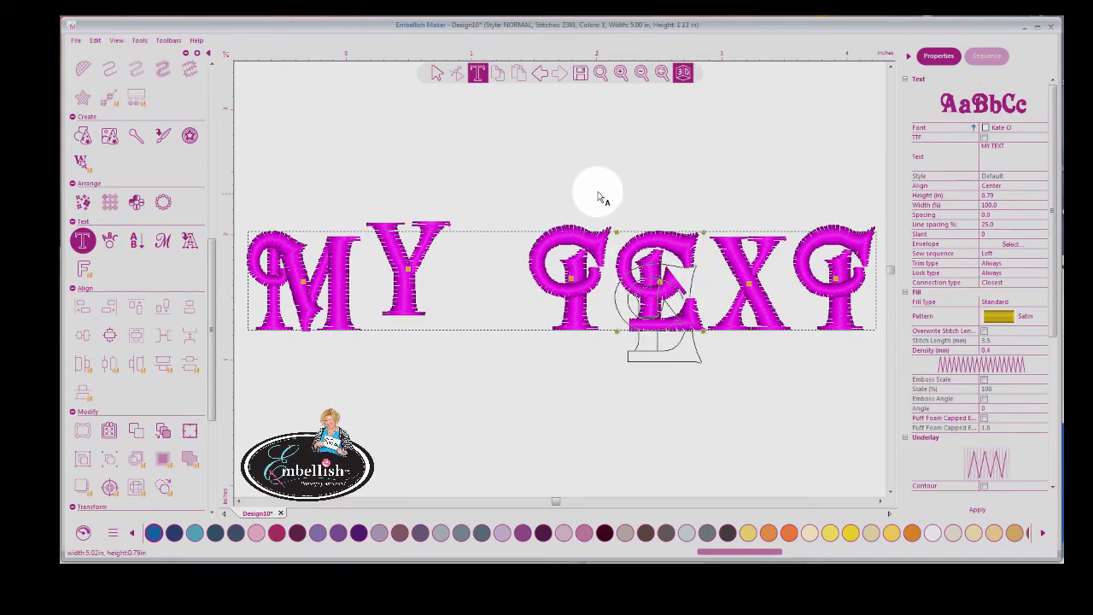
pyautogui.click(542, 74)
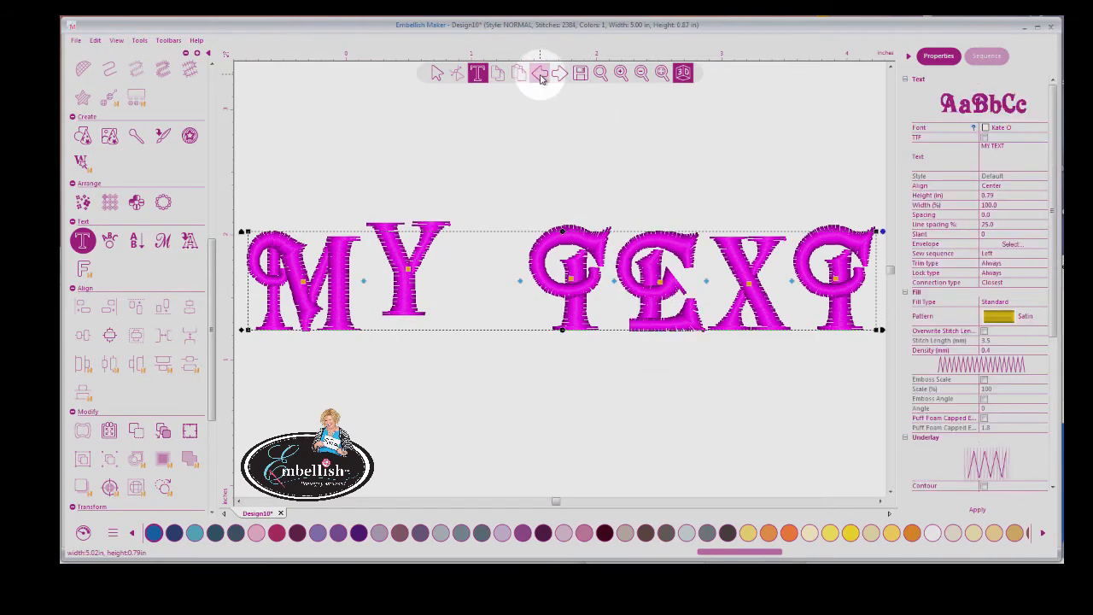
pyautogui.click(541, 76)
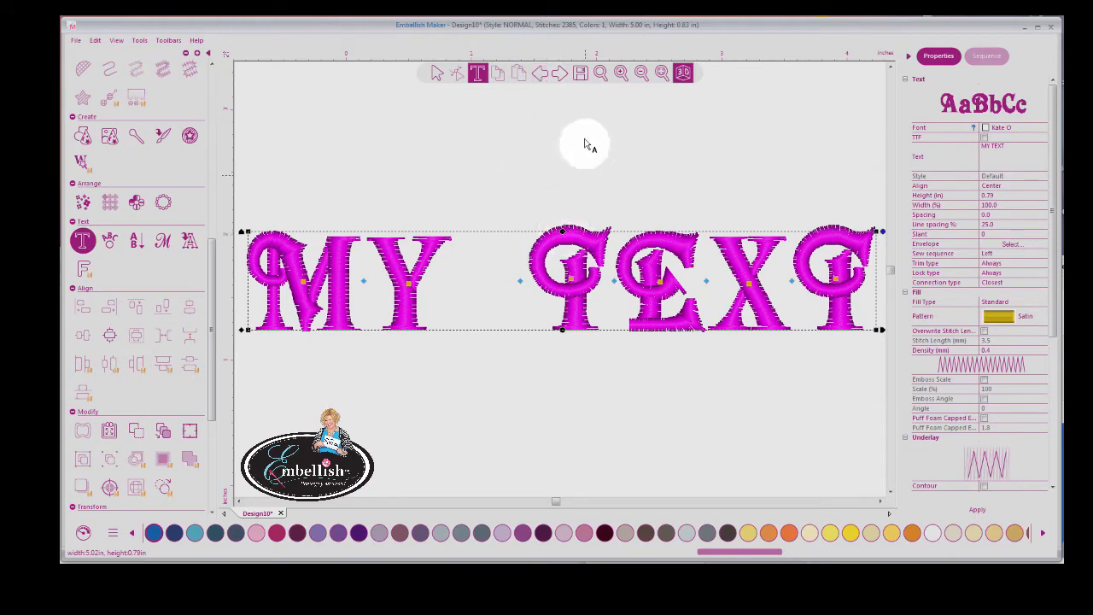
pyautogui.click(620, 73)
pyautogui.click(576, 232)
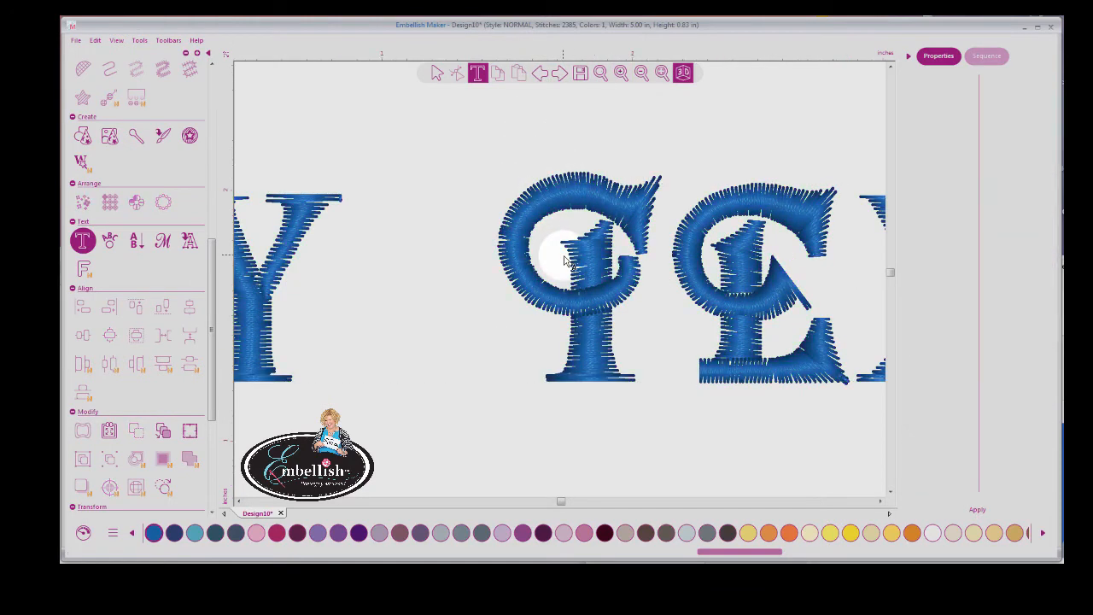
pyautogui.press('F4')
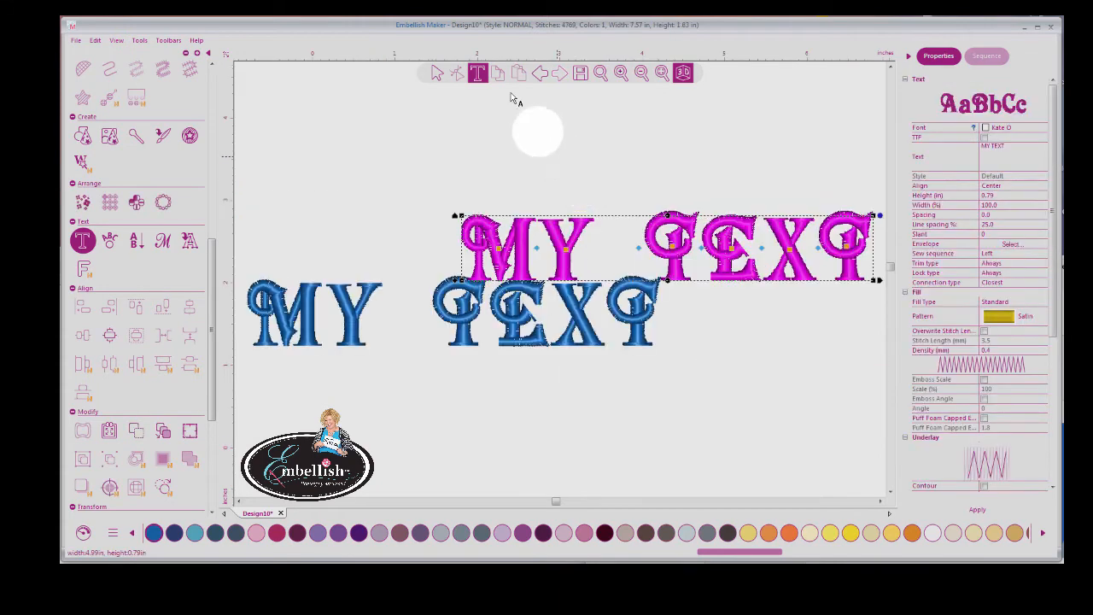
pyautogui.click(538, 74)
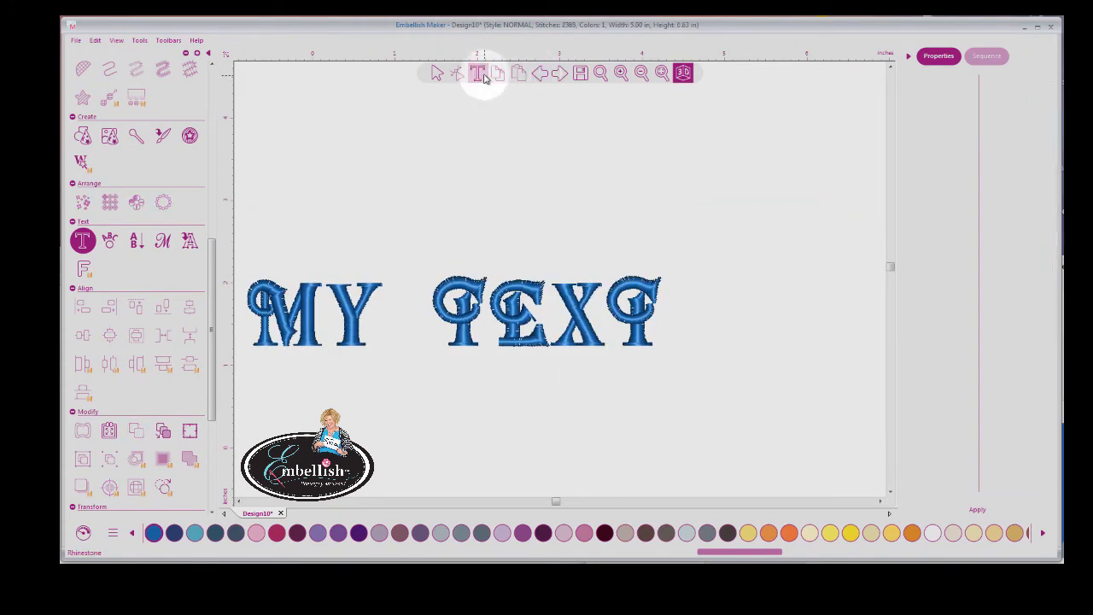
# - Try arching the top edge of the MY TEXT lettering upward into a tall curve from its center handle
pyautogui.click(436, 75)
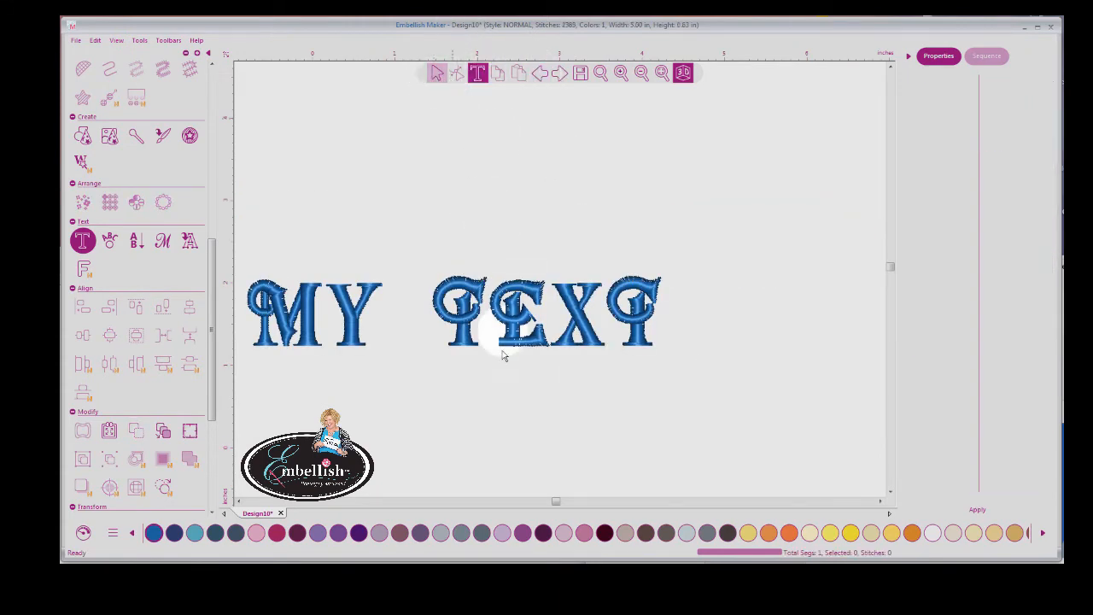
pyautogui.click(504, 356)
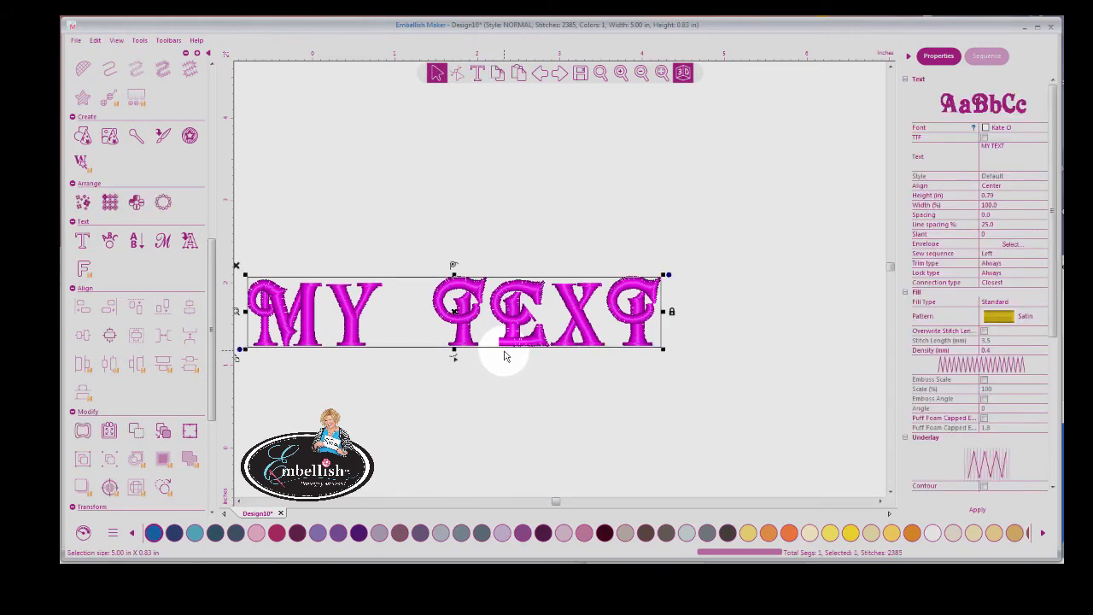
pyautogui.click(662, 73)
pyautogui.click(600, 73)
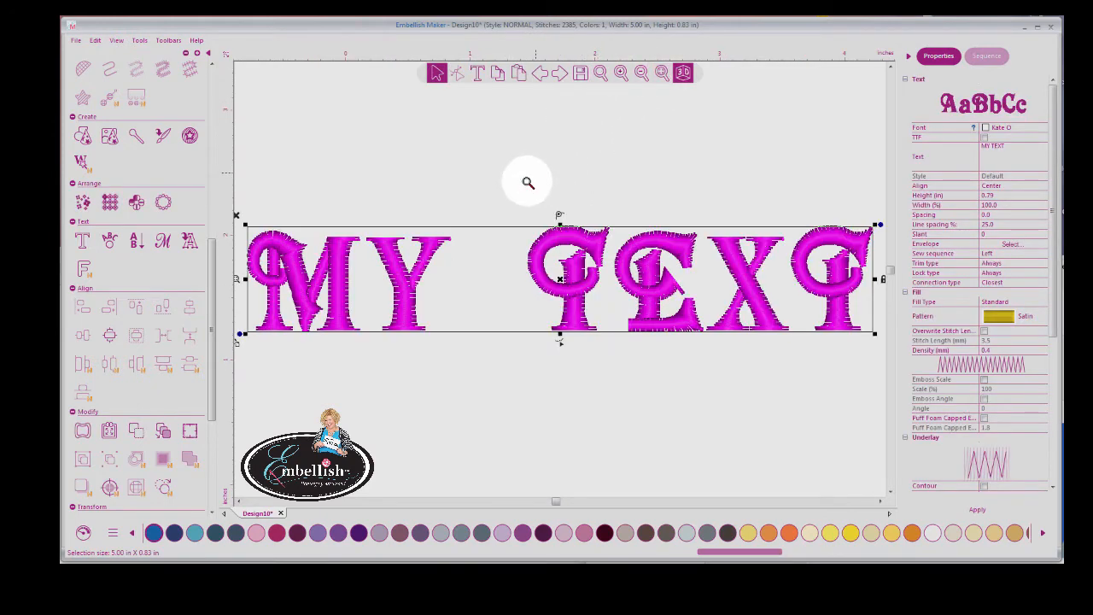
pyautogui.moveTo(524, 183); pyautogui.dragTo(603, 261)
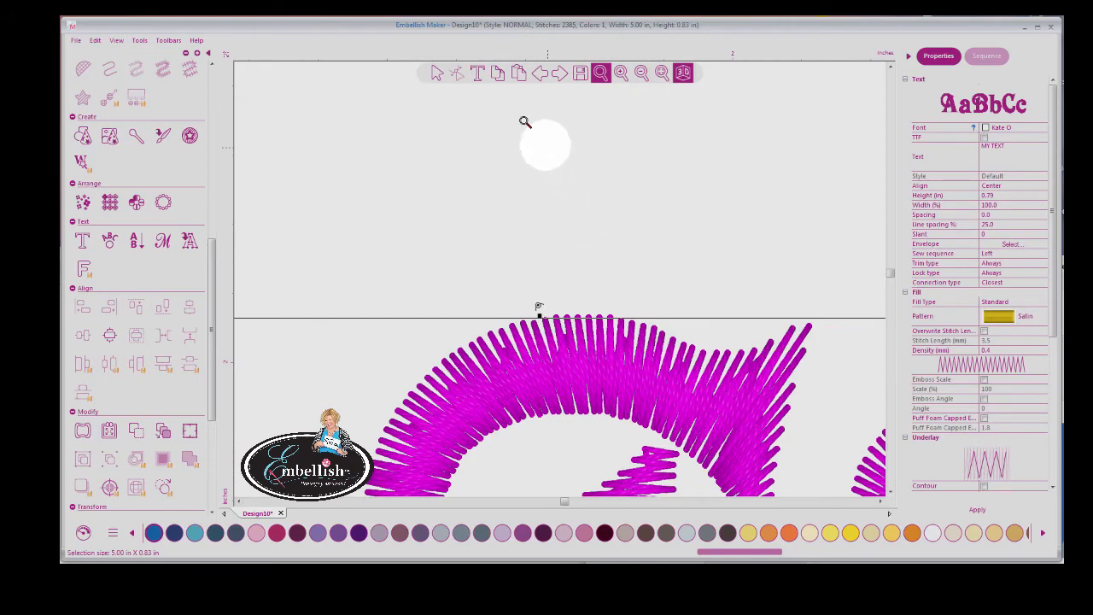
pyautogui.click(476, 73)
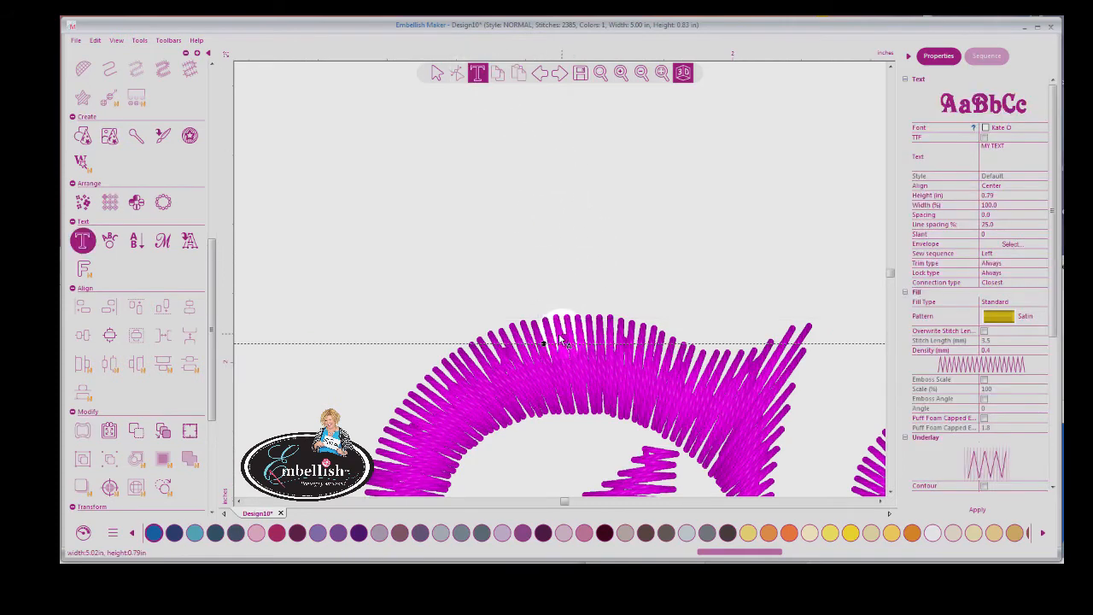
pyautogui.moveTo(543, 343); pyautogui.dragTo(544, 254)
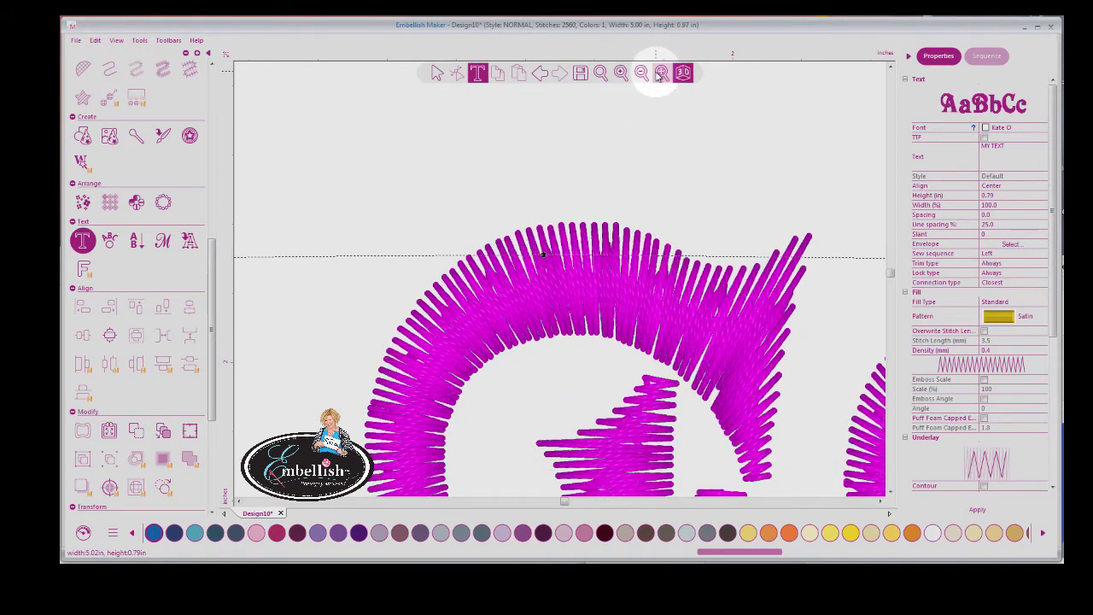
pyautogui.click(662, 74)
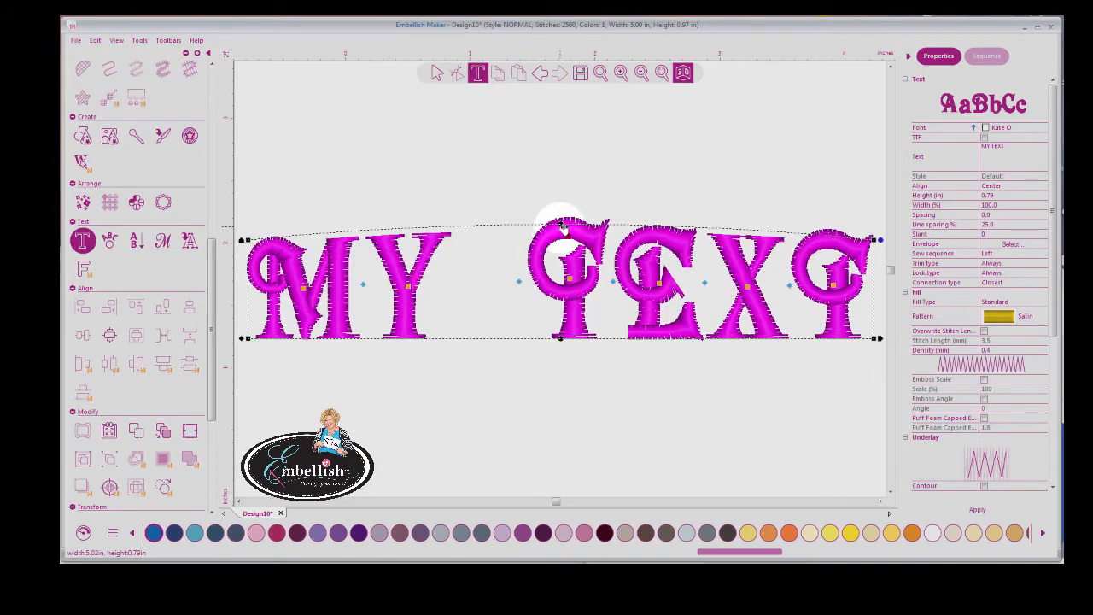
pyautogui.moveTo(560, 224); pyautogui.dragTo(556, 129)
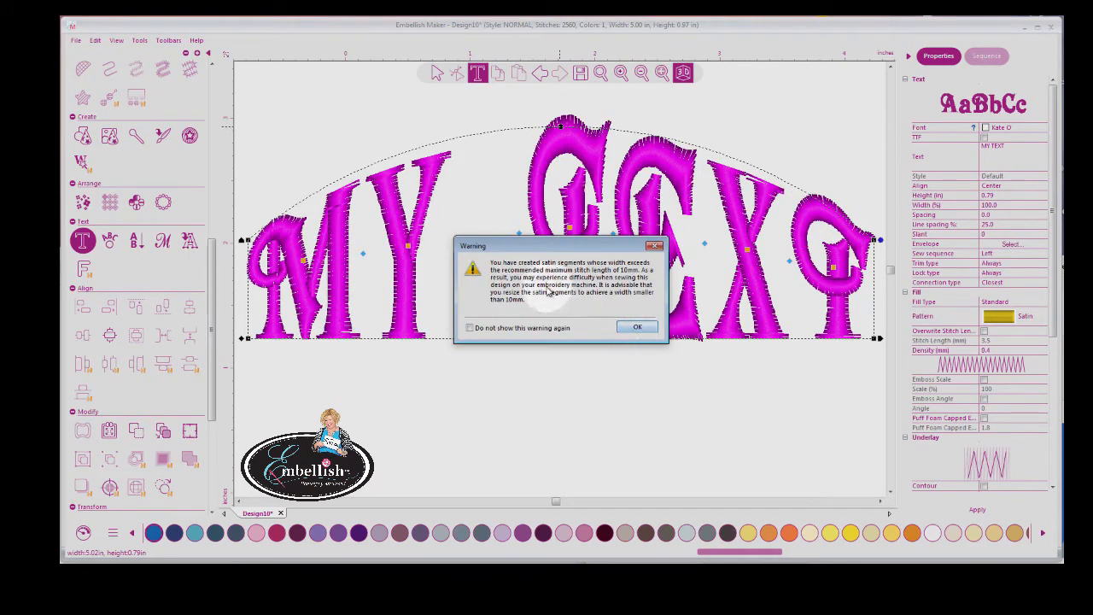
pyautogui.click(637, 329)
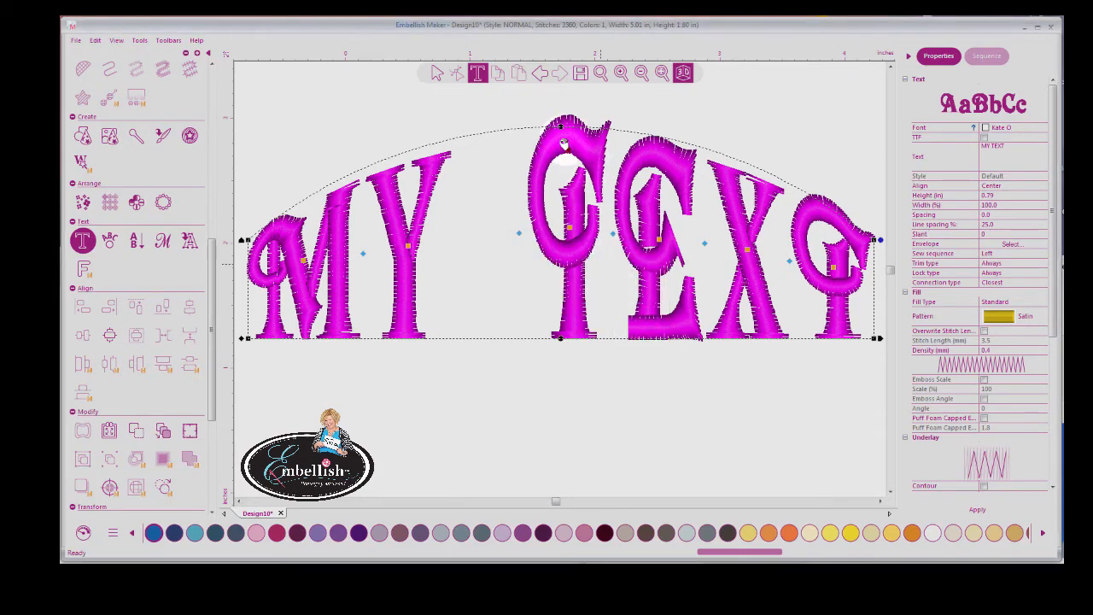
# - Try reshaping the lettering's envelope with a lower top arch, an upward-curved base and a lowered corner under the final T
pyautogui.moveTo(559, 128); pyautogui.dragTo(560, 202)
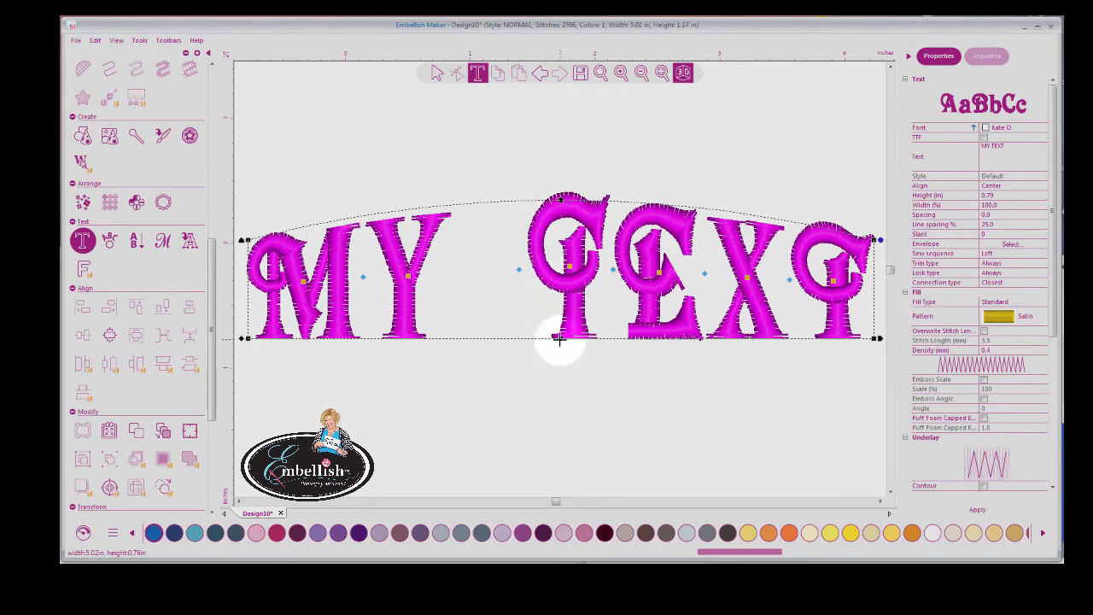
pyautogui.moveTo(560, 336); pyautogui.dragTo(560, 292)
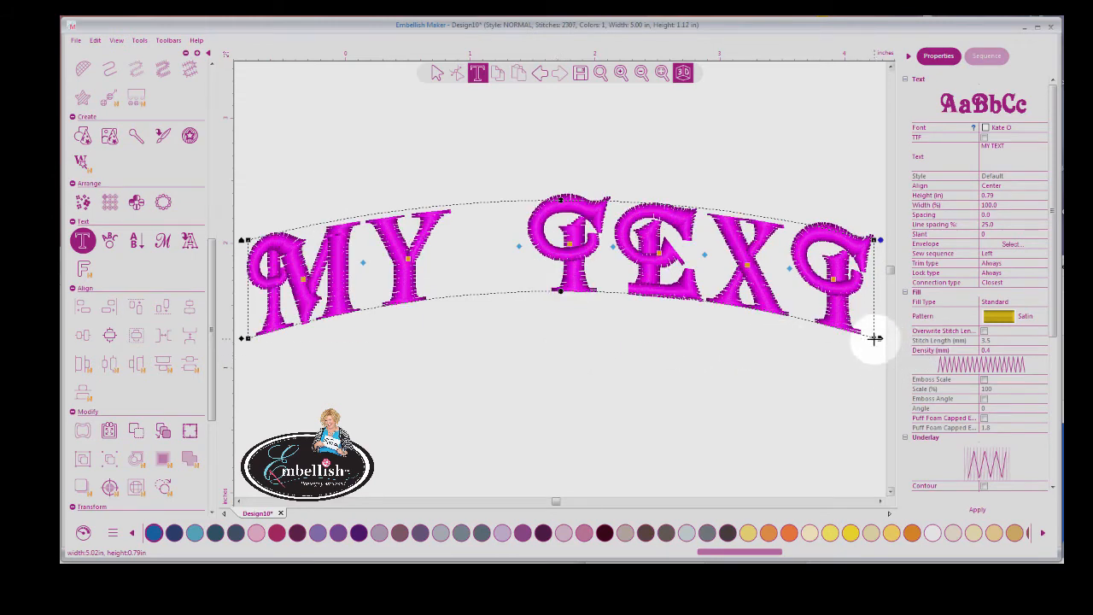
pyautogui.moveTo(864, 354); pyautogui.dragTo(799, 436)
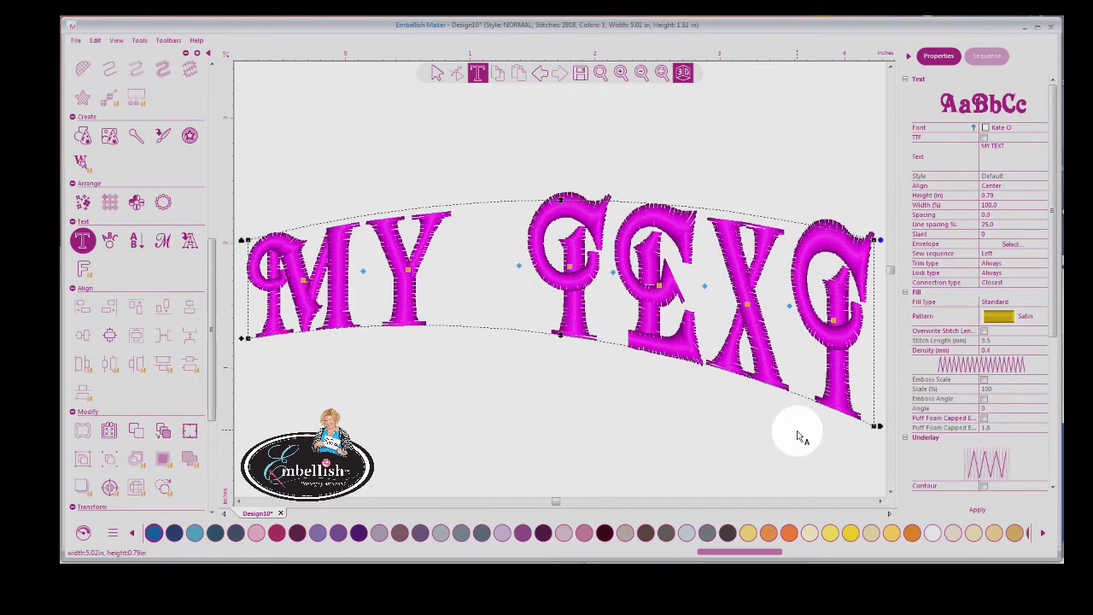
# - Undo all the arch and corner reshaping of the lettering
pyautogui.click(542, 78)
pyautogui.click(542, 77)
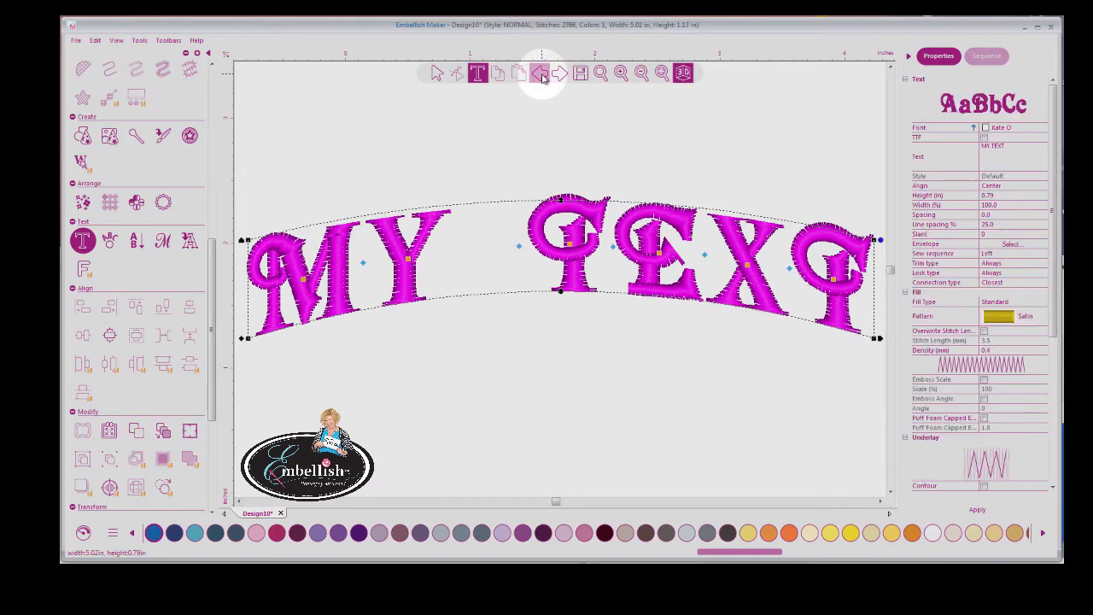
pyautogui.click(542, 78)
pyautogui.click(542, 77)
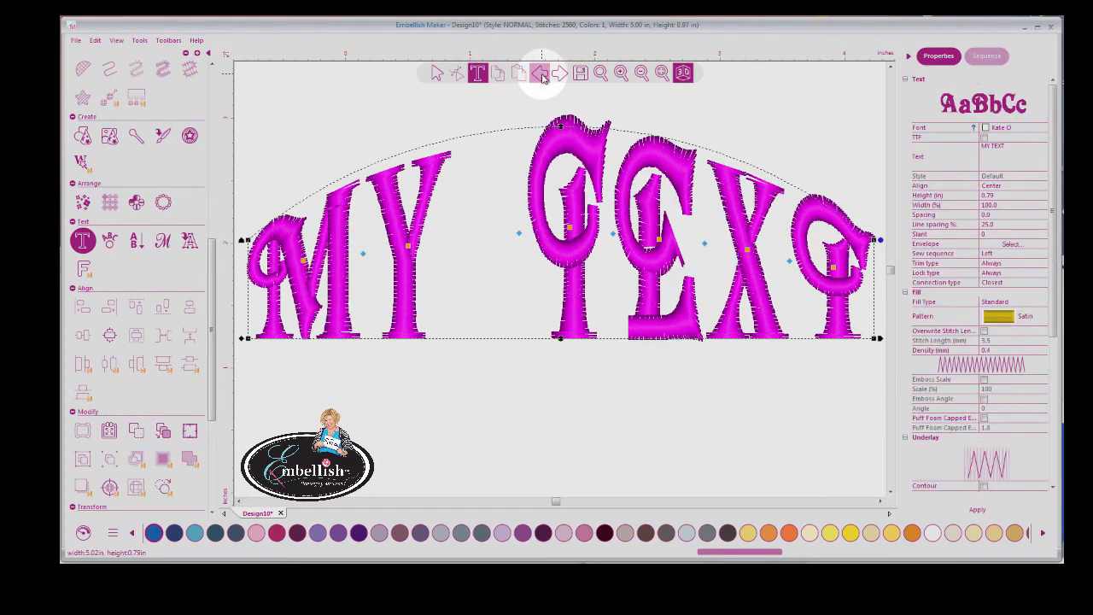
pyautogui.click(542, 77)
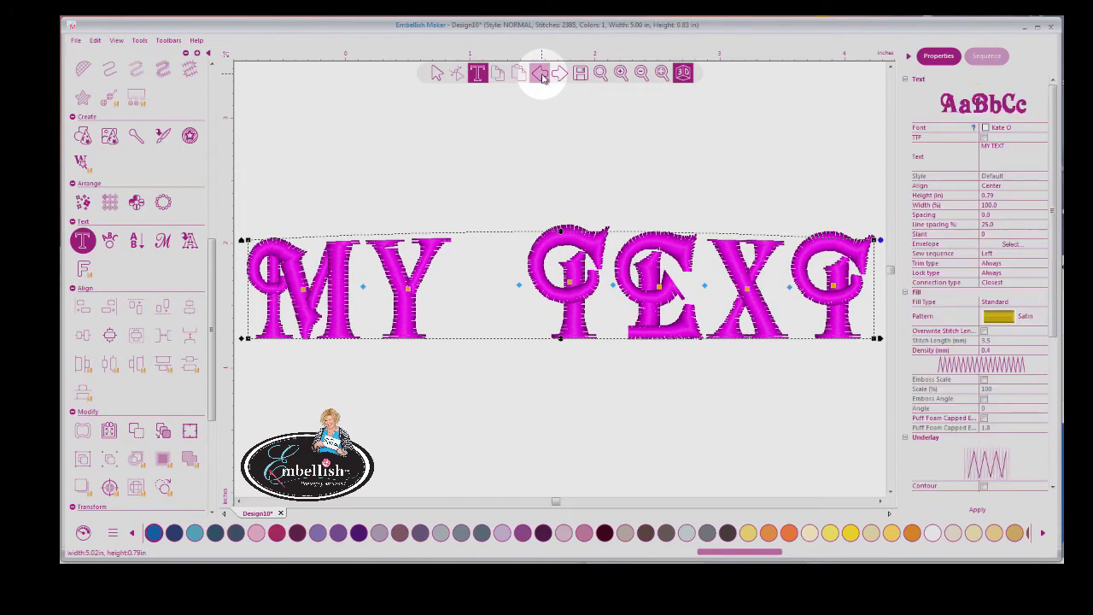
pyautogui.click(542, 77)
pyautogui.click(542, 77)
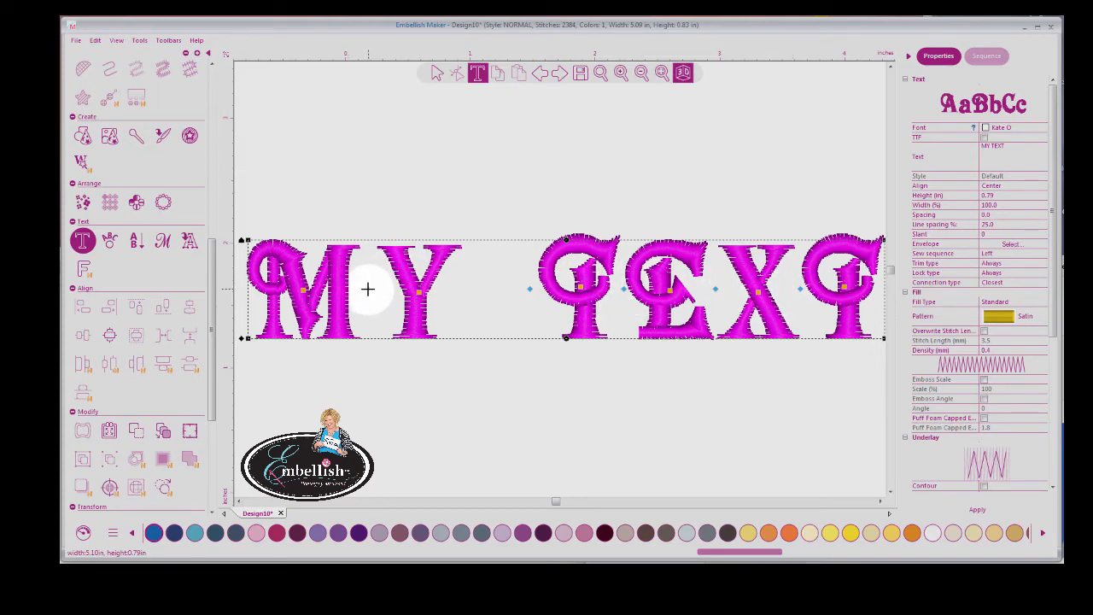
# - Slightly narrow the gap between the M and the Y, and deselect the lettering
pyautogui.moveTo(368, 289); pyautogui.dragTo(362, 289)
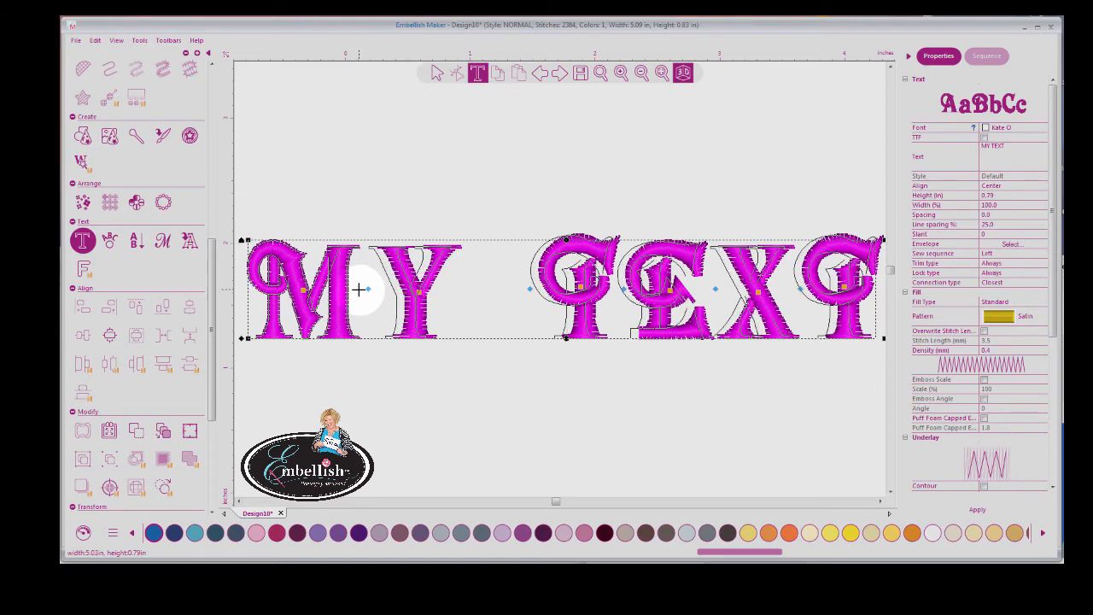
pyautogui.click(456, 158)
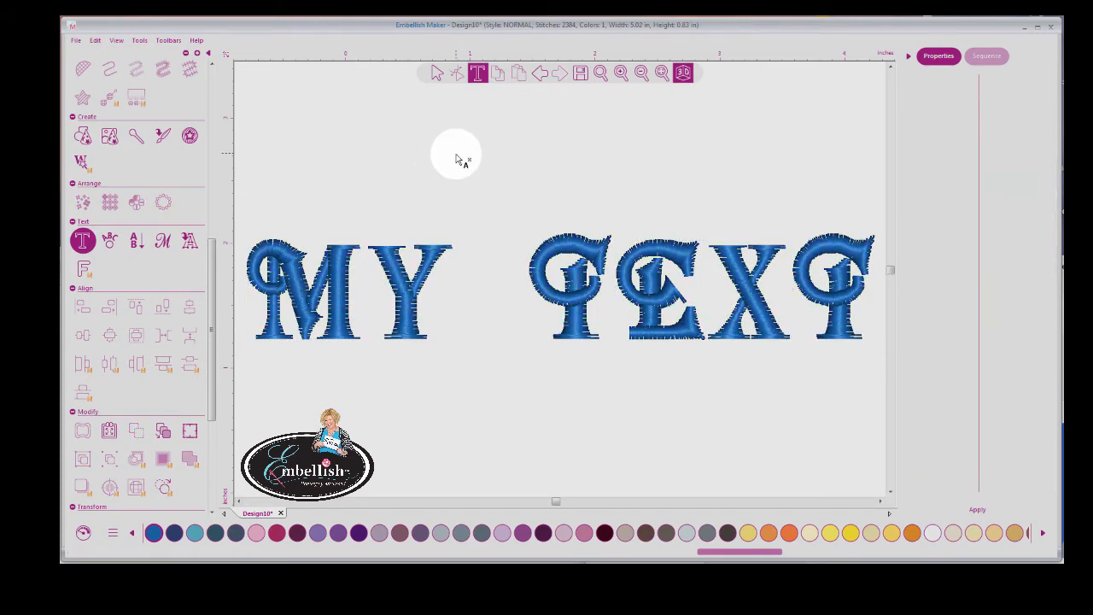
# - Select the lettering and examine its Repeat, Breakup Text and Preserve As Stitches commands without applying any
pyautogui.click(435, 75)
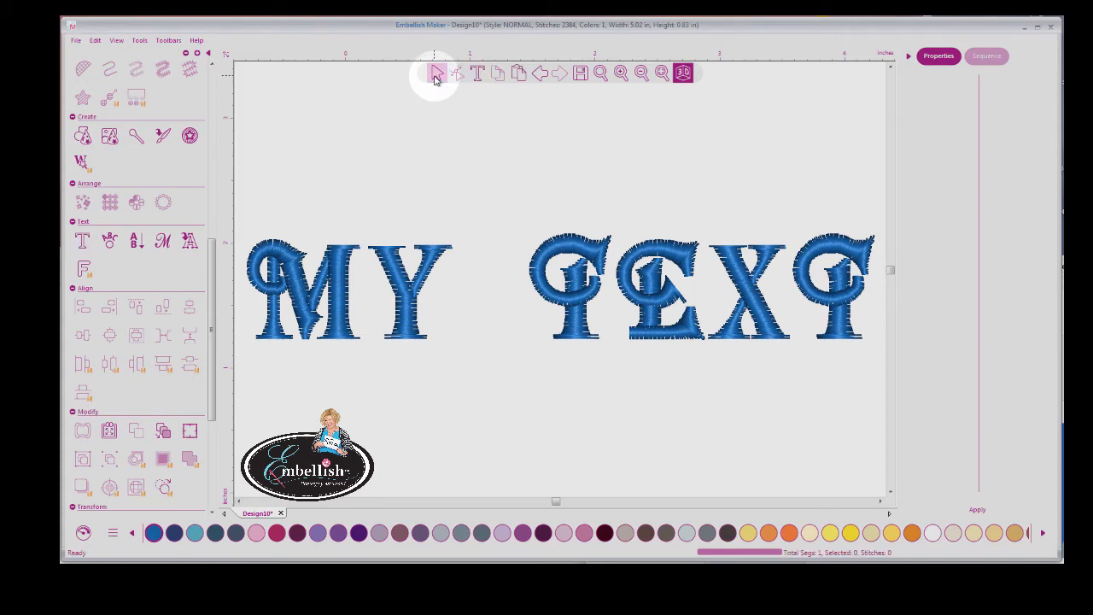
pyautogui.click(438, 259)
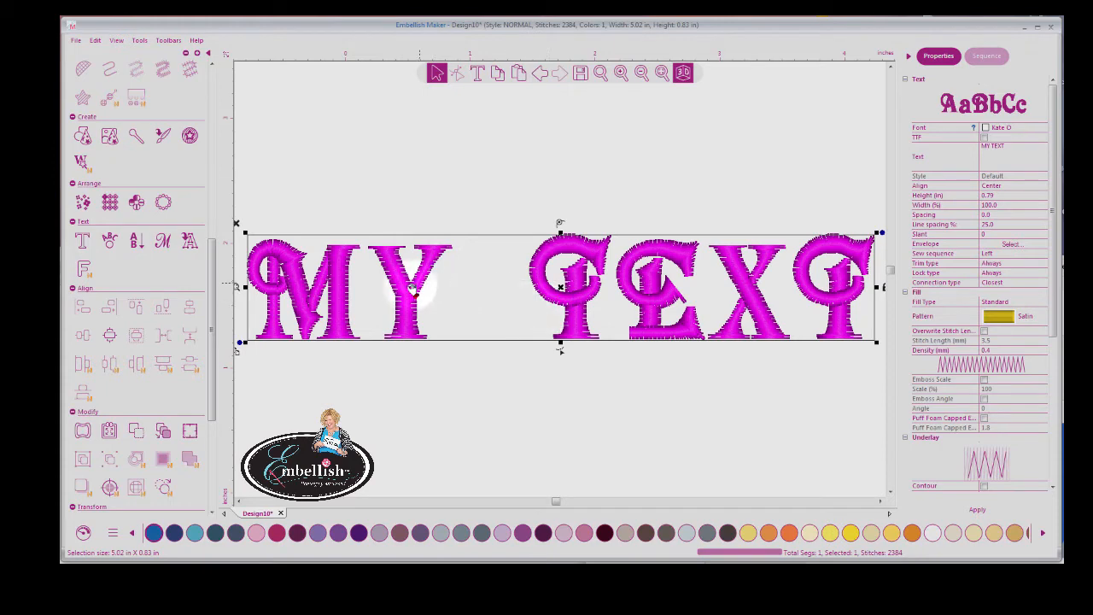
pyautogui.rightClick(492, 283)
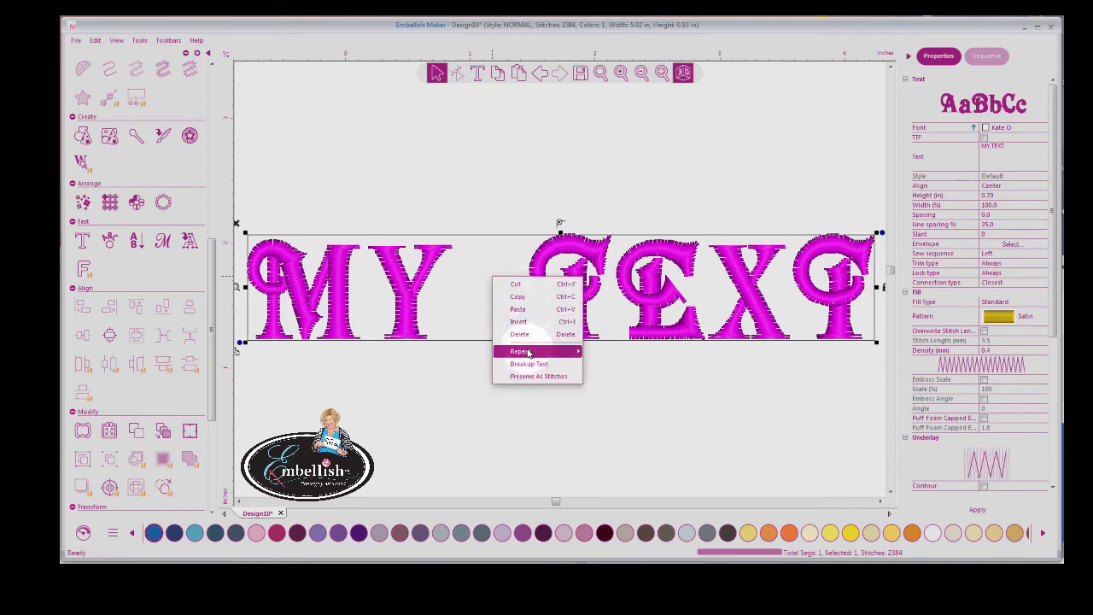
pyautogui.moveTo(528, 352)
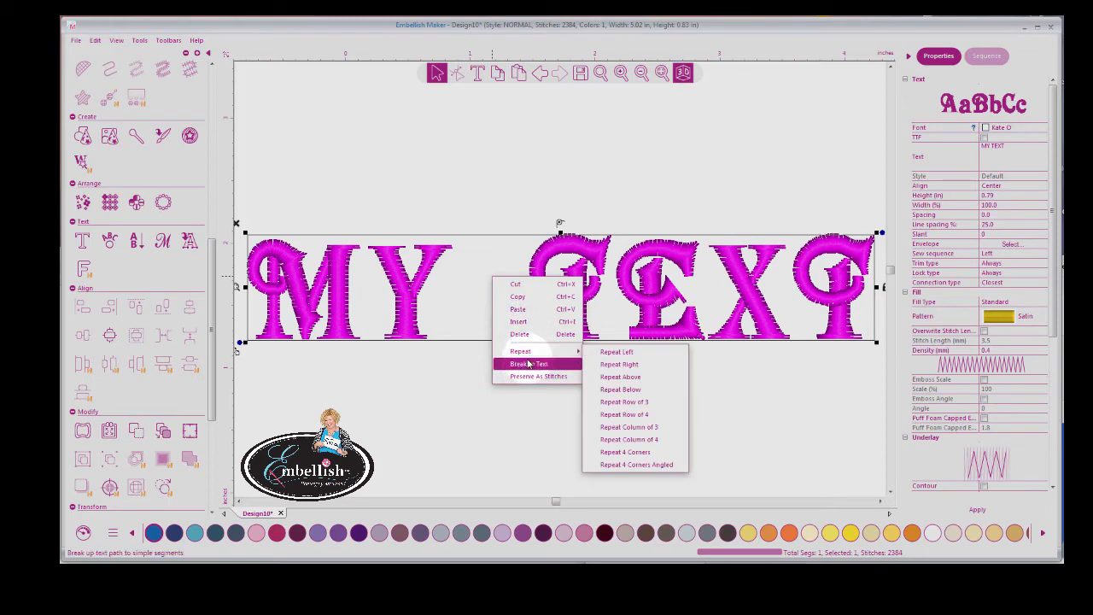
pyautogui.click(527, 364)
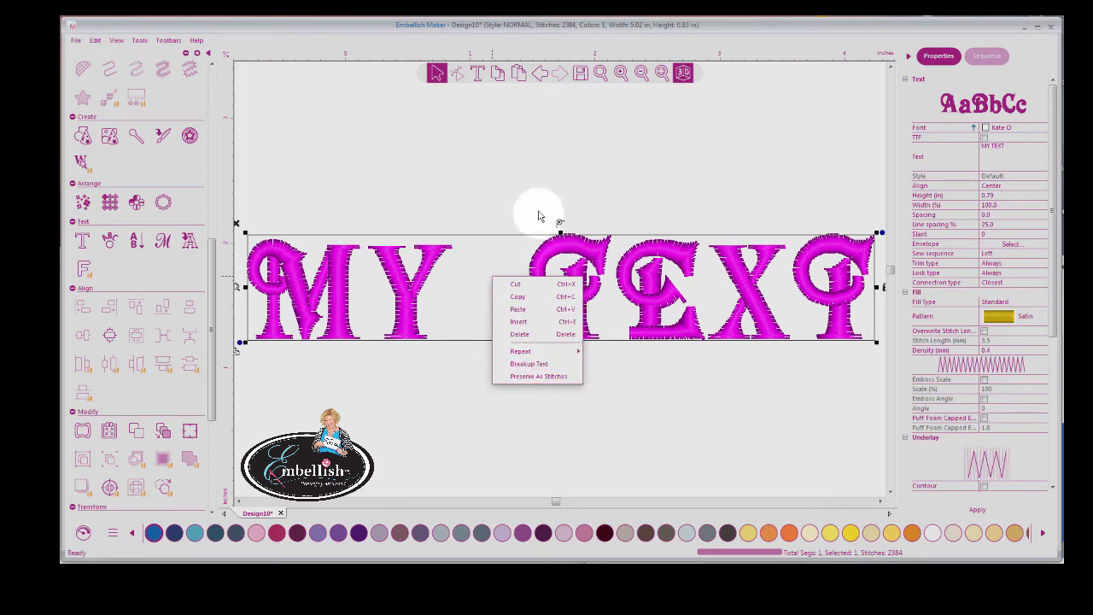
pyautogui.click(544, 252)
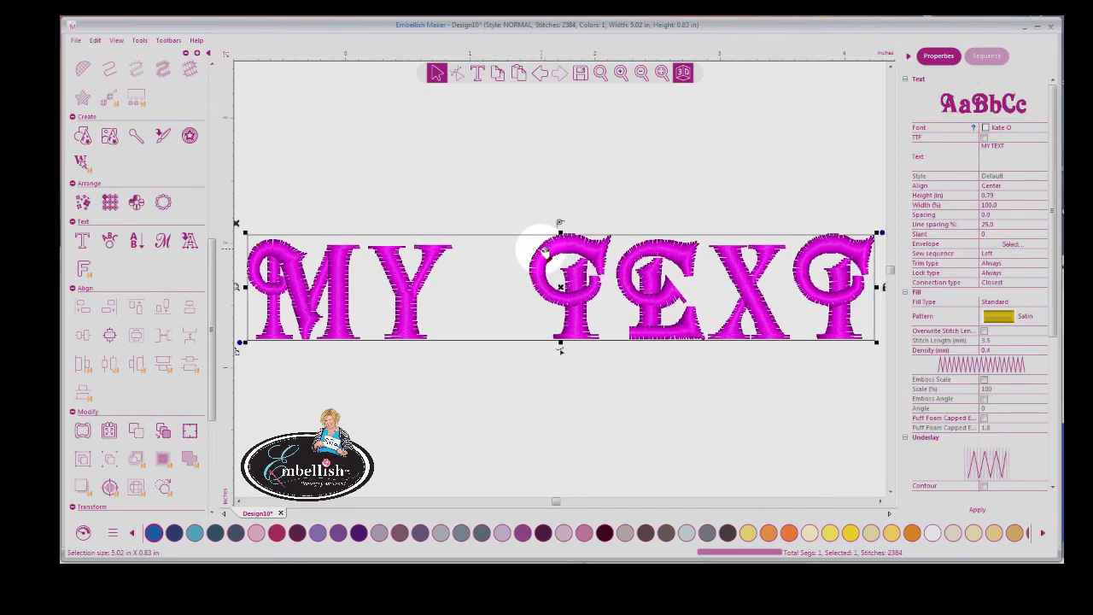
# - Replace the lettering's text with "Embellish" and "Maker" on two lines and apply the change
pyautogui.click(478, 75)
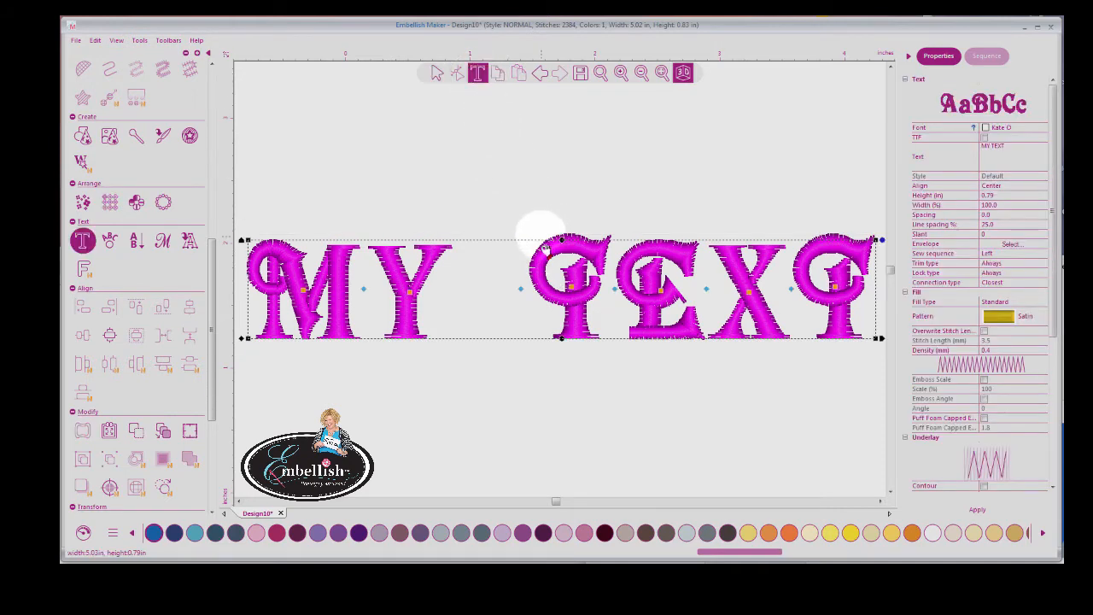
pyautogui.click(540, 223)
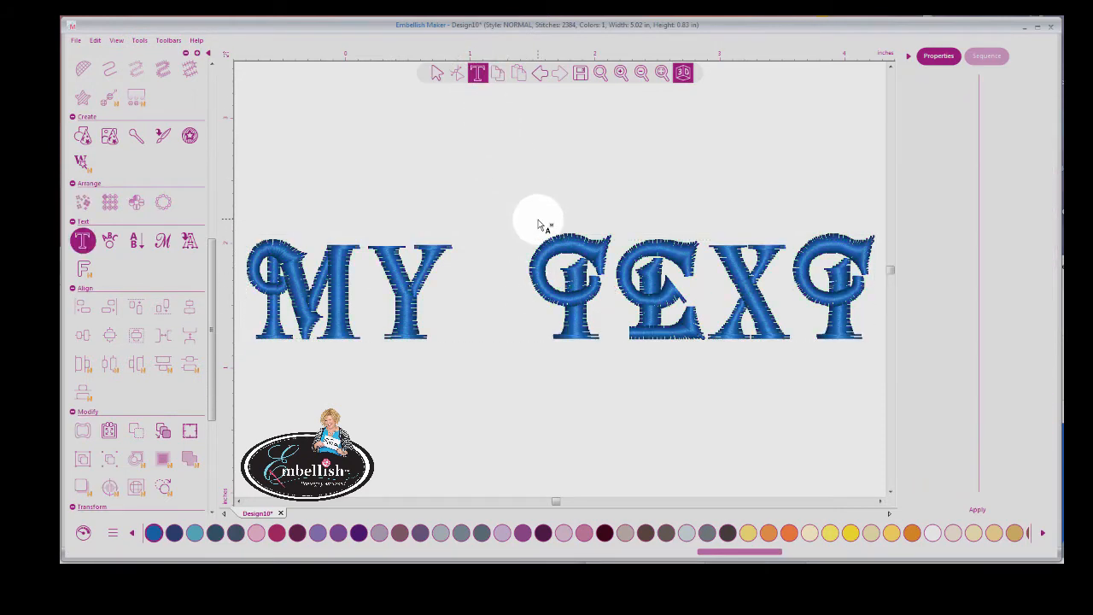
pyautogui.click(596, 250)
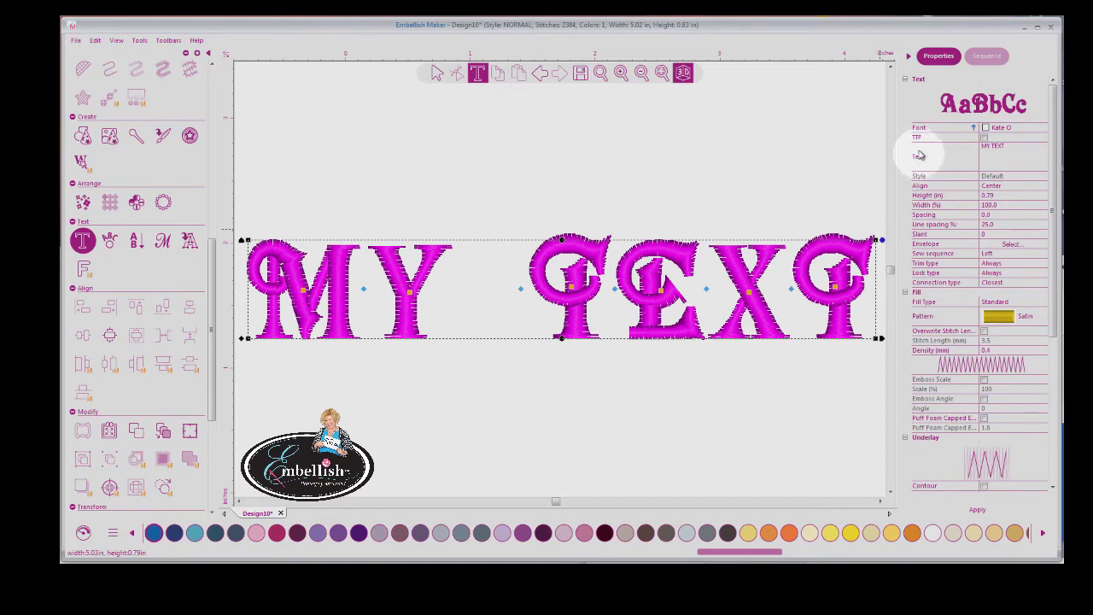
pyautogui.click(1010, 149)
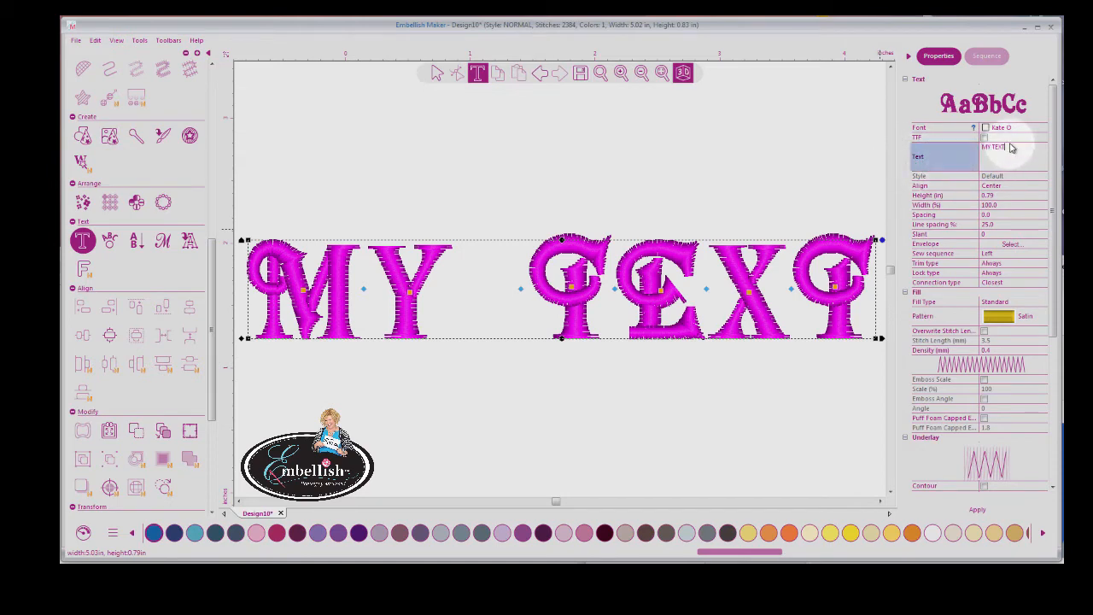
pyautogui.moveTo(1010, 147); pyautogui.dragTo(977, 146)
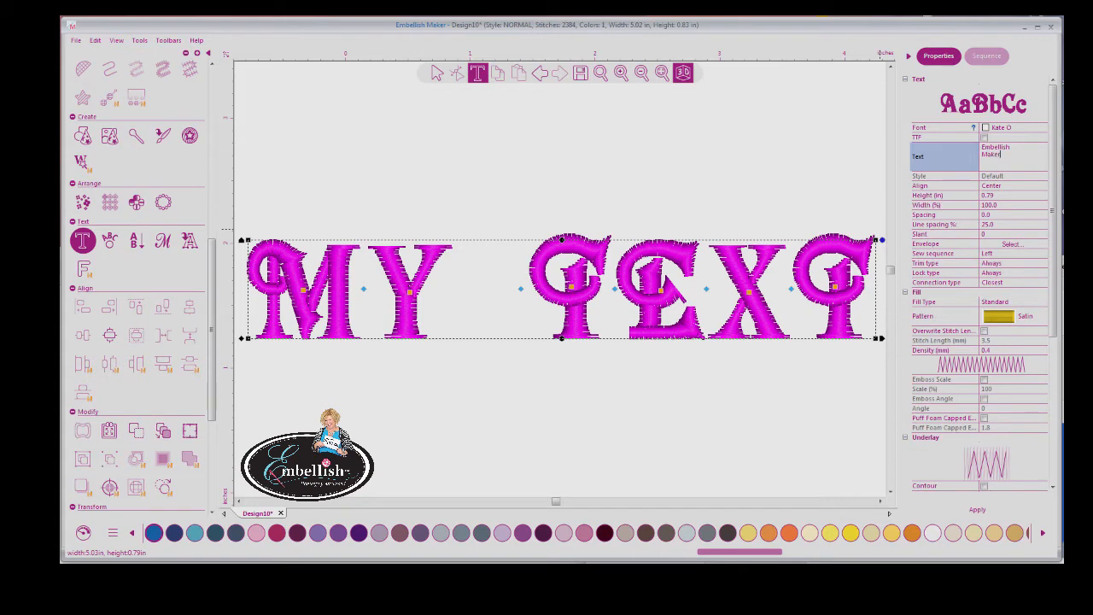
pyautogui.click(974, 511)
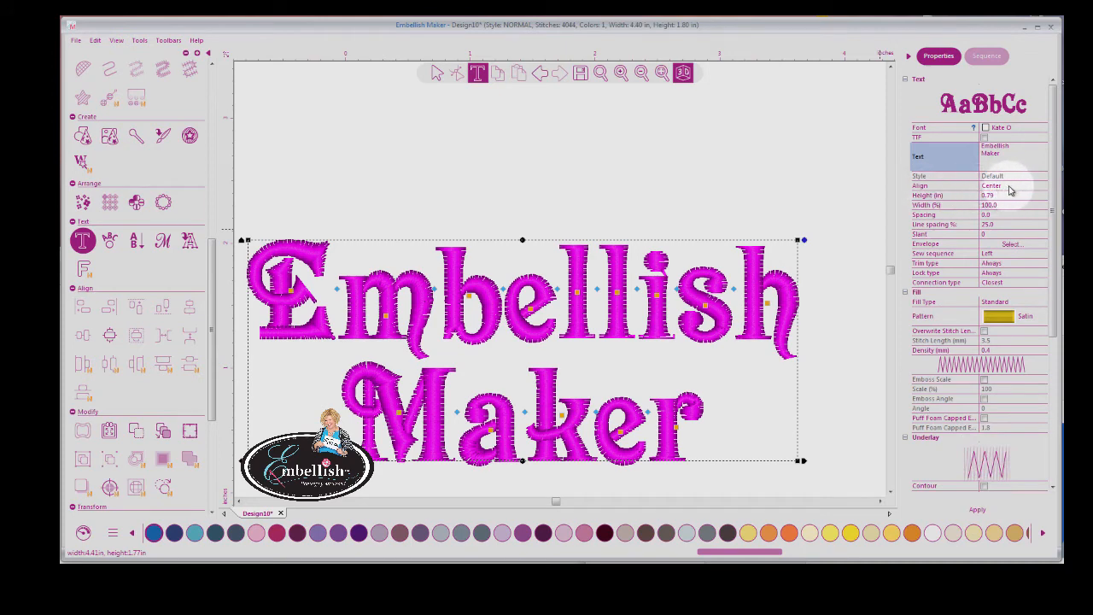
# - Set the two-line lettering's alignment to Left and apply the change
pyautogui.click(1006, 187)
pyautogui.click(1044, 185)
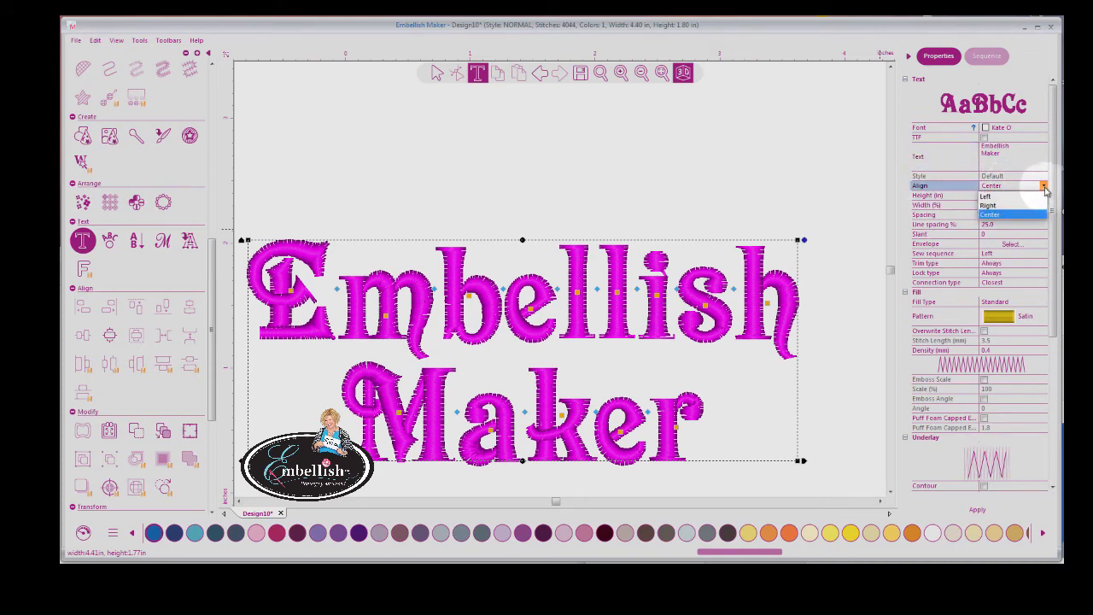
pyautogui.click(989, 195)
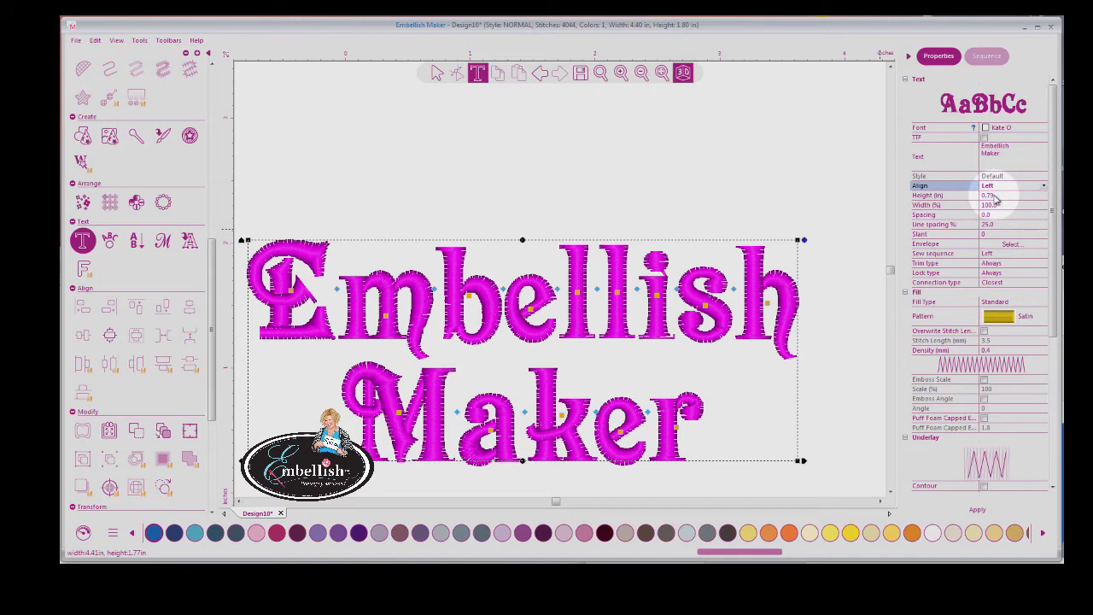
pyautogui.click(985, 513)
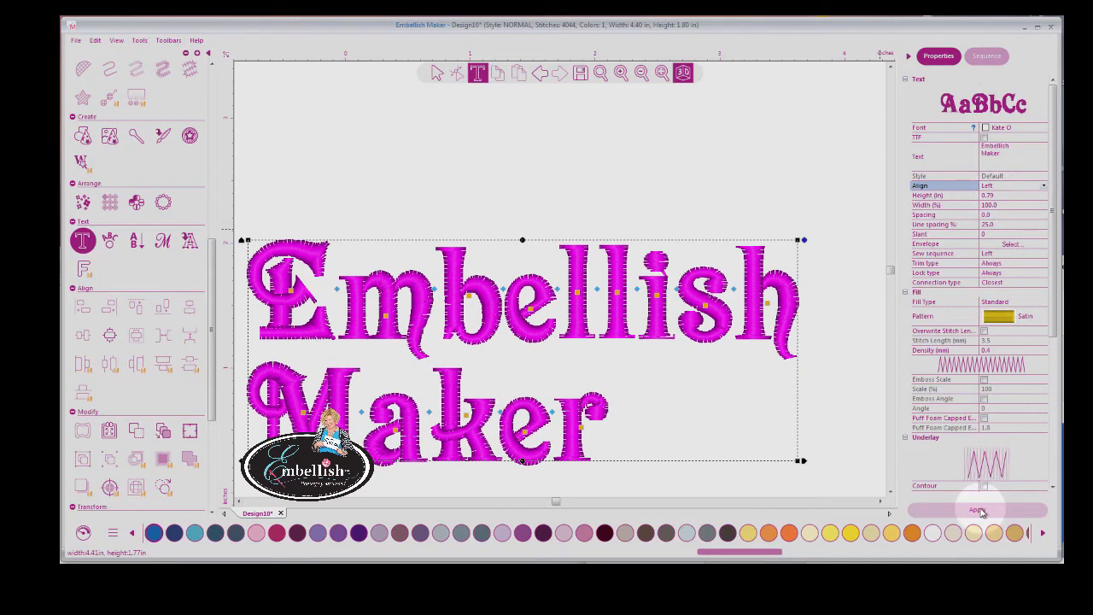
# - Set the two-line lettering's alignment to Right and apply the change
pyautogui.click(1042, 185)
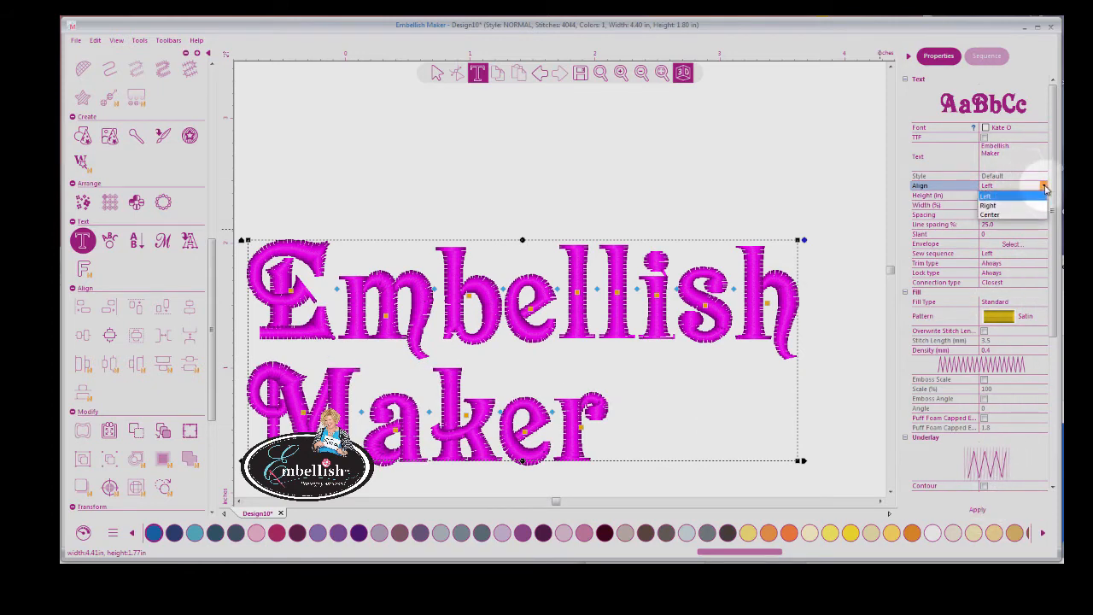
pyautogui.click(1011, 207)
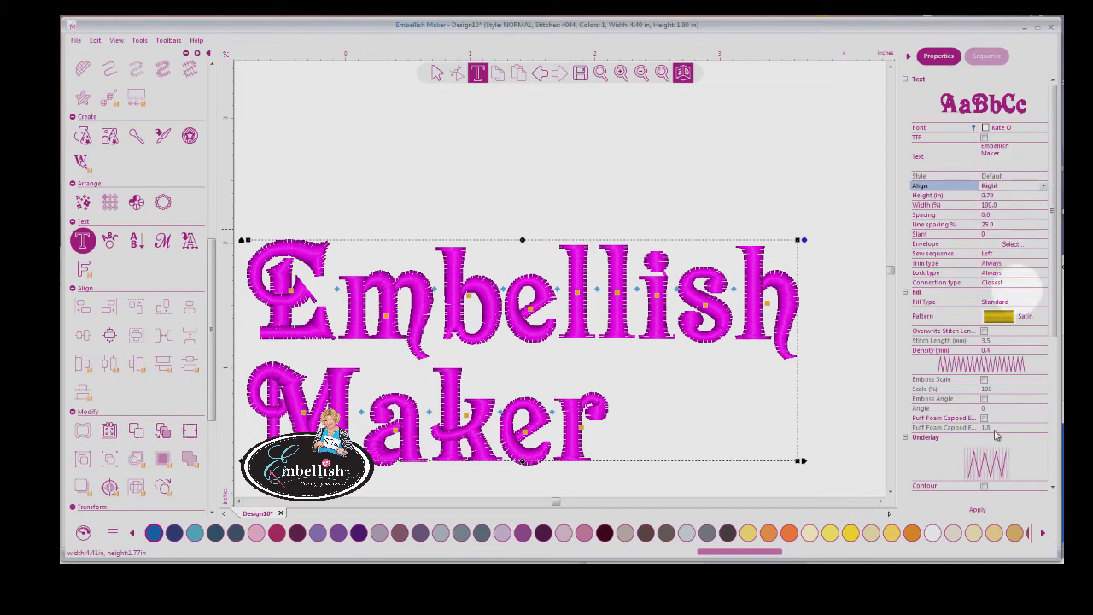
pyautogui.click(978, 510)
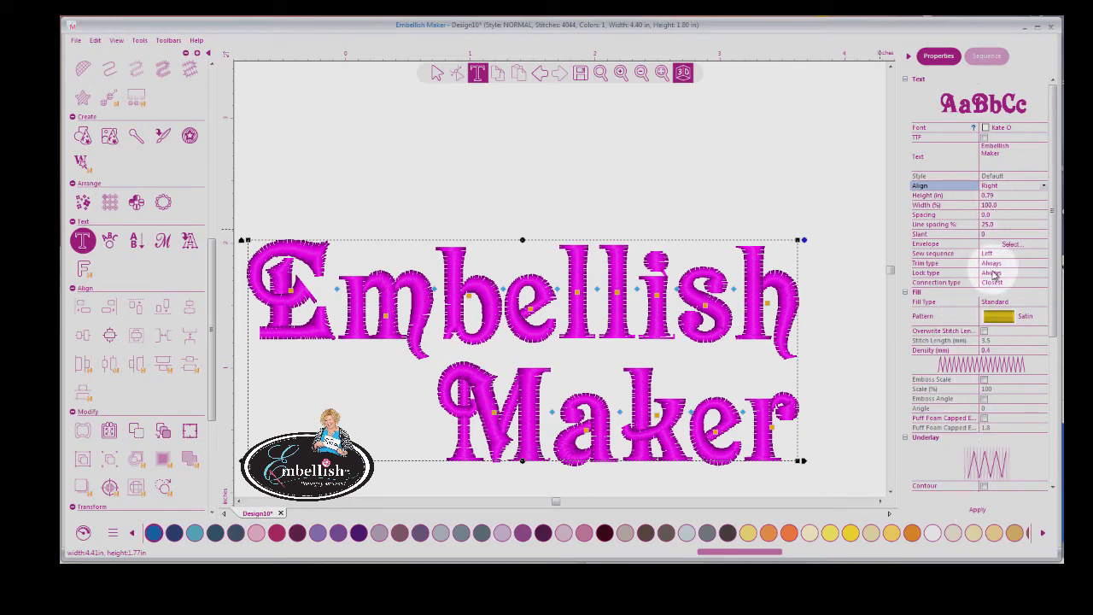
# - Try the Random fill pattern on the lettering, deselect it, and undo the pattern change along with any stray text placed
pyautogui.click(1009, 317)
pyautogui.click(1040, 317)
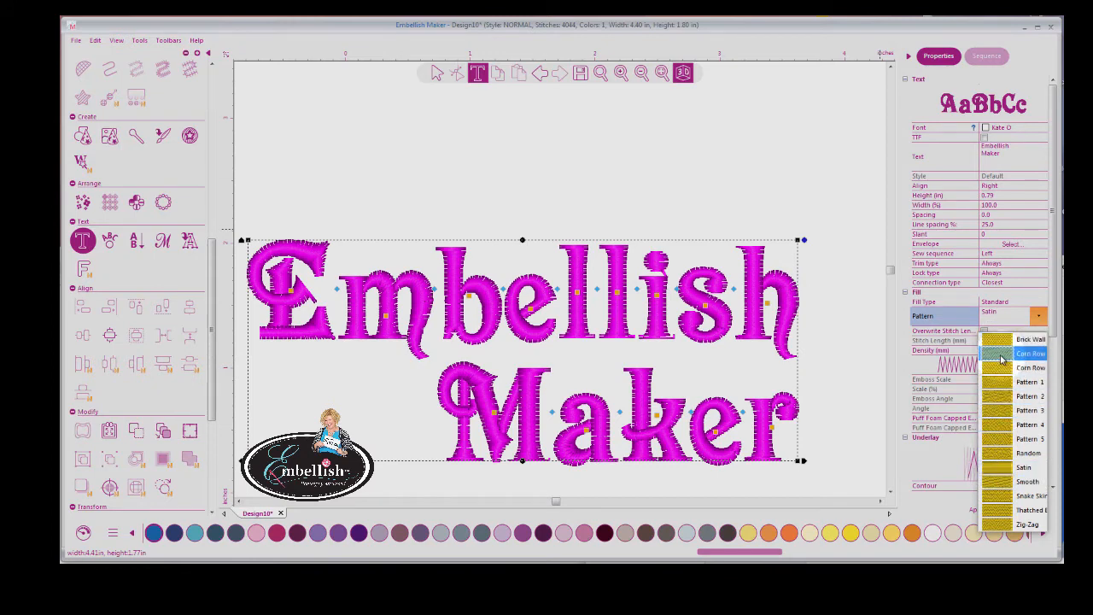
pyautogui.click(997, 454)
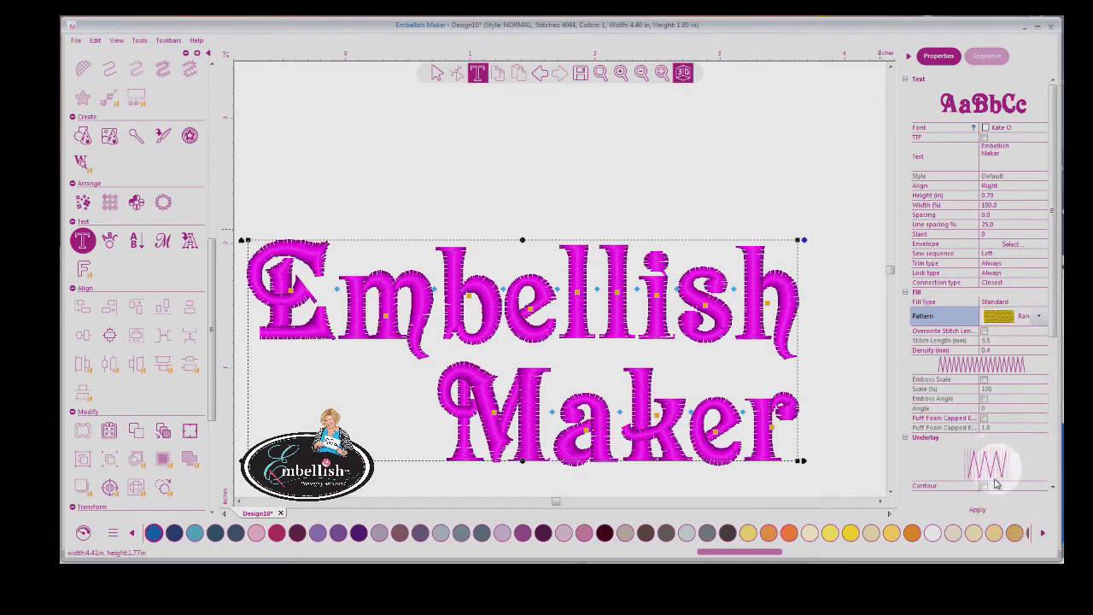
pyautogui.click(983, 510)
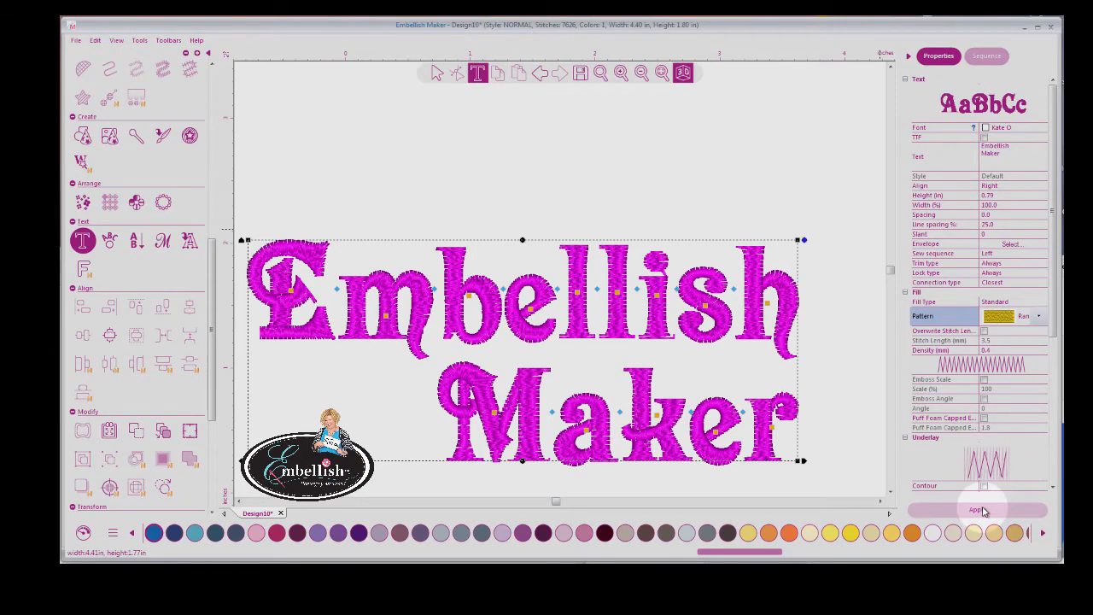
pyautogui.click(724, 210)
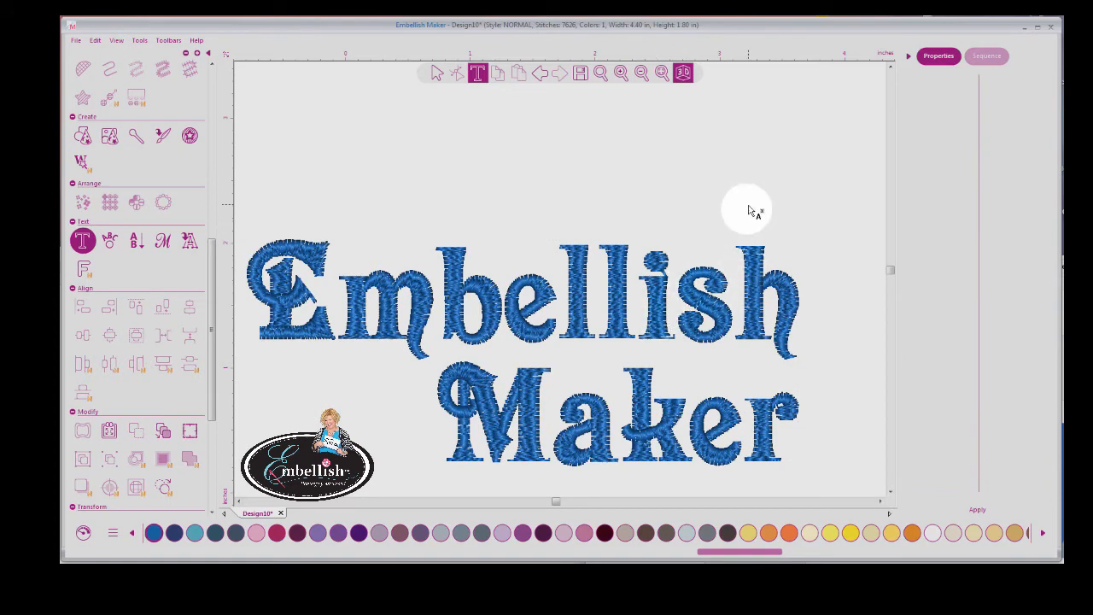
pyautogui.click(539, 75)
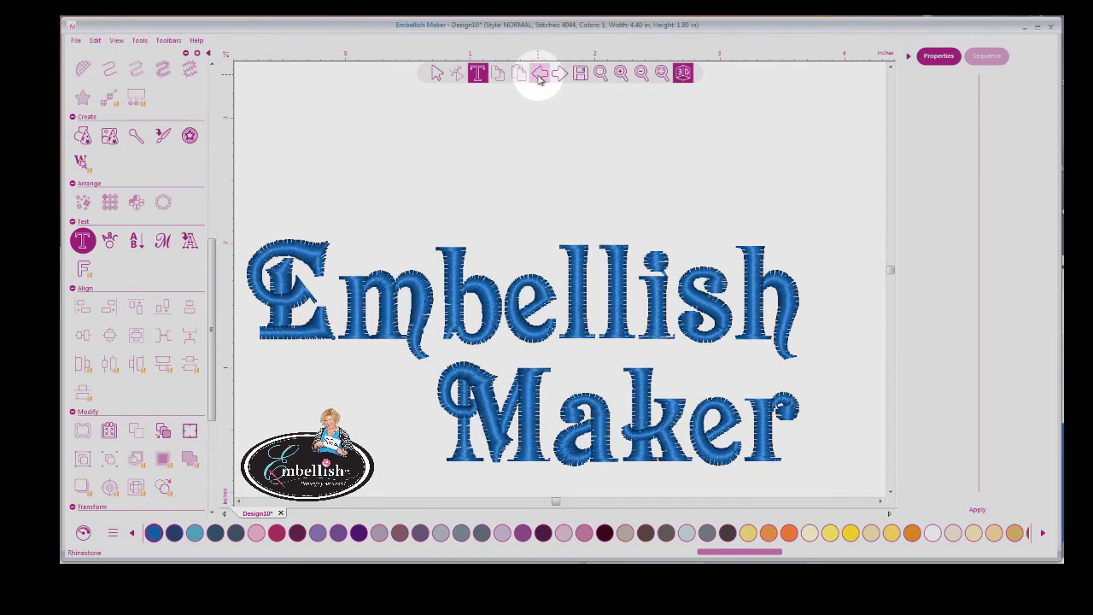
pyautogui.click(568, 136)
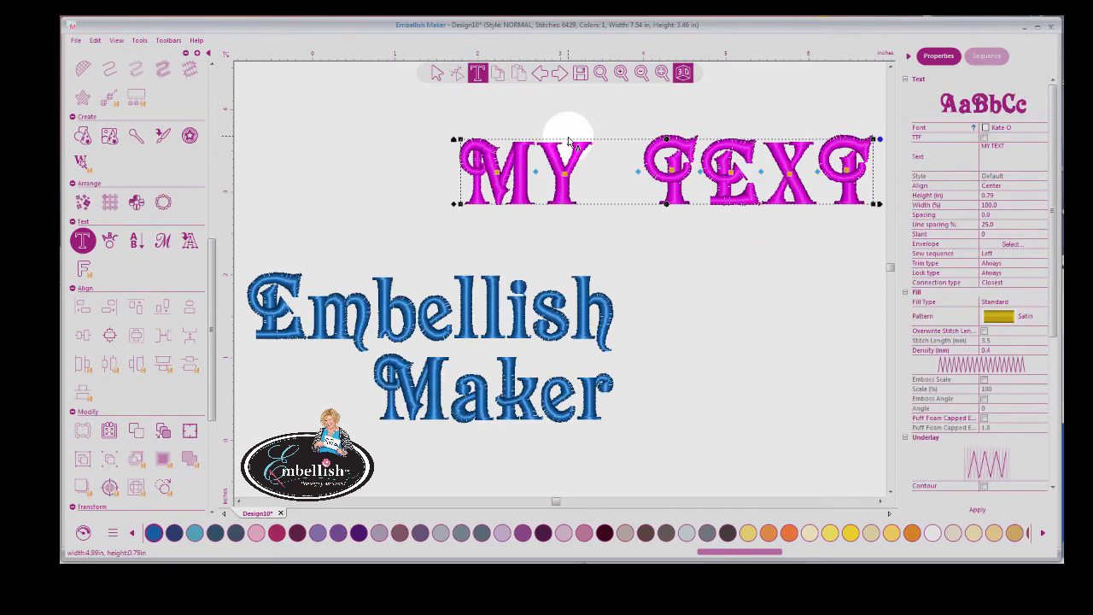
pyautogui.click(539, 74)
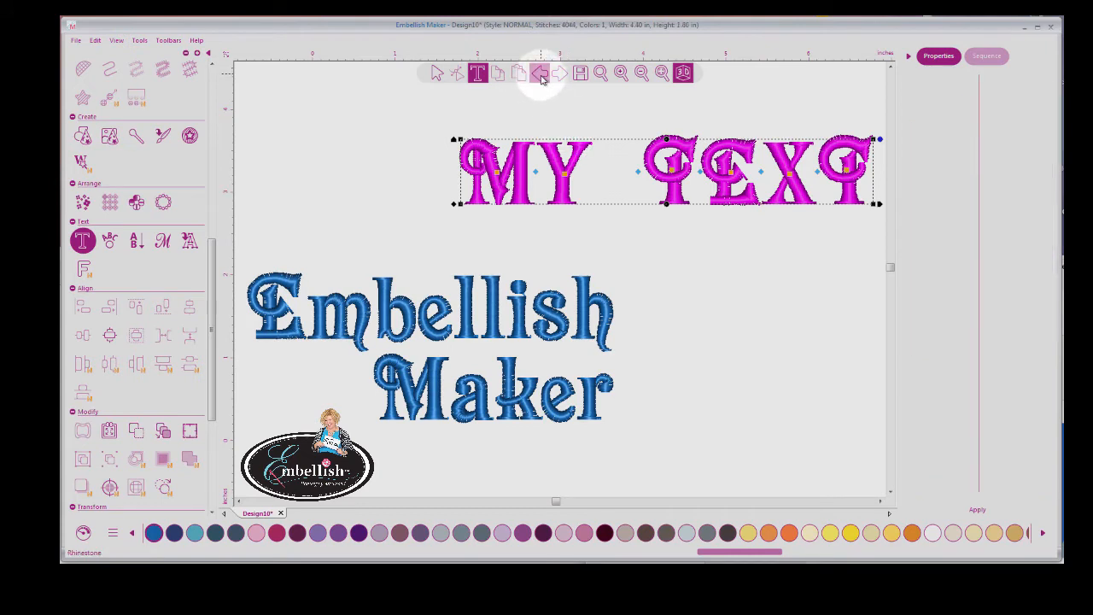
# - Select the two-line "Embellish Maker" lettering and open its fill Density value
pyautogui.click(436, 72)
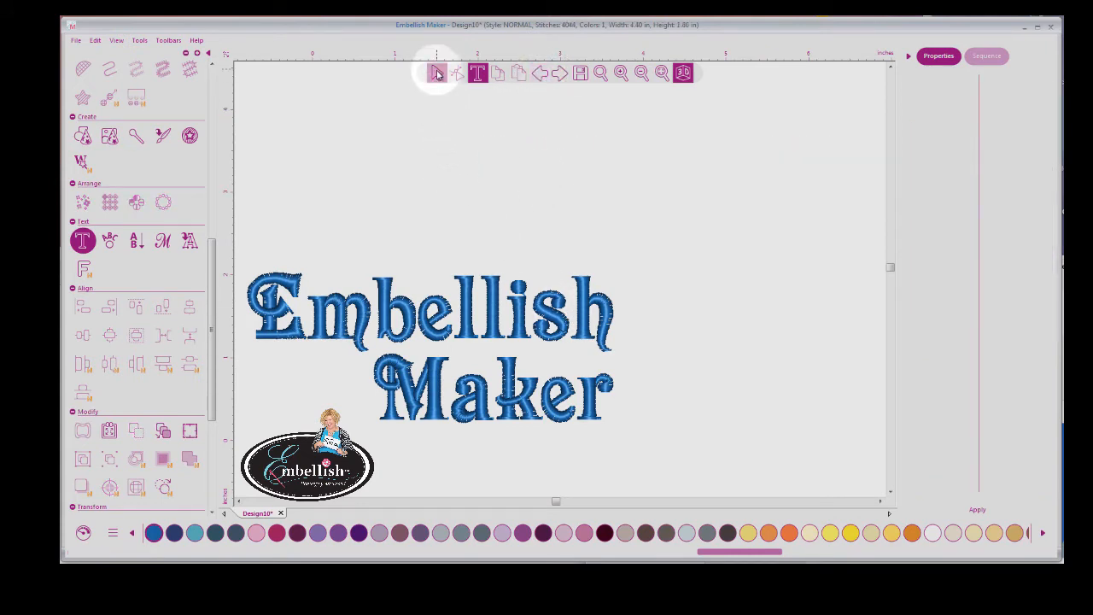
pyautogui.click(524, 298)
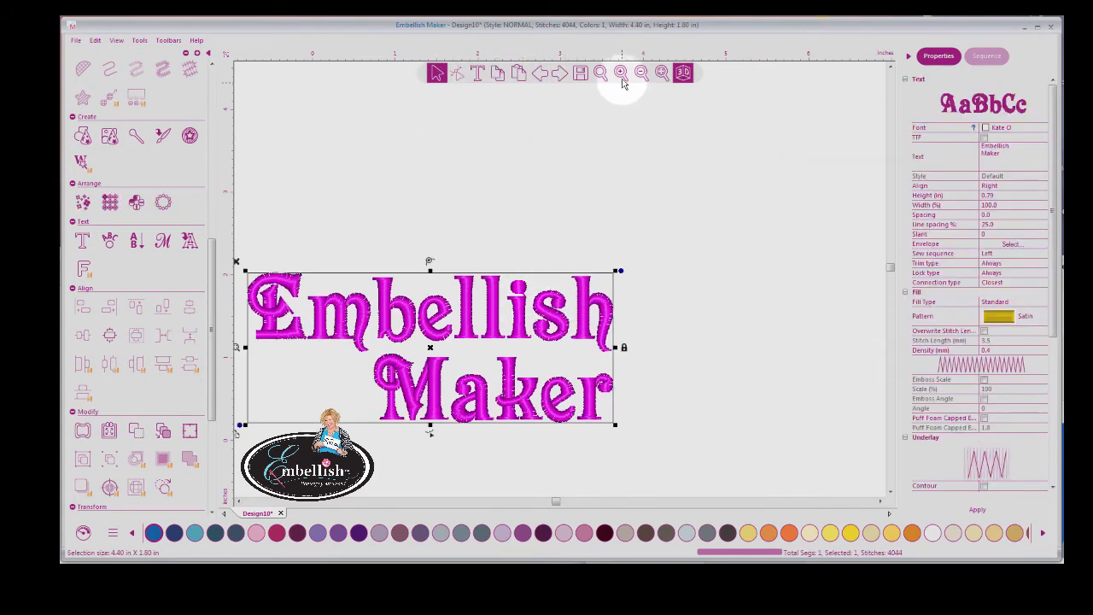
pyautogui.click(662, 73)
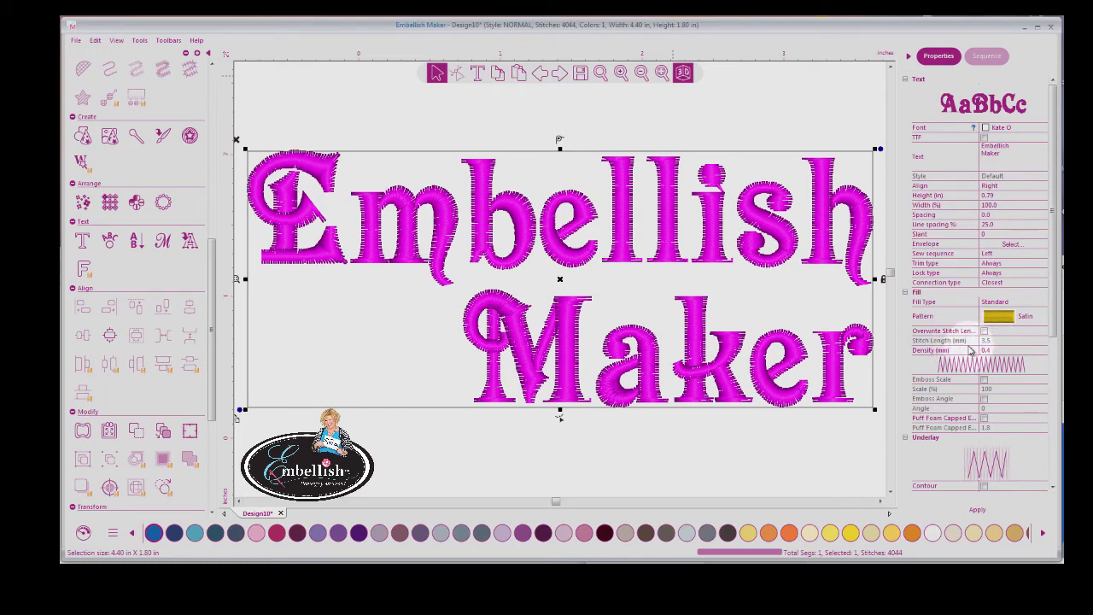
pyautogui.click(998, 351)
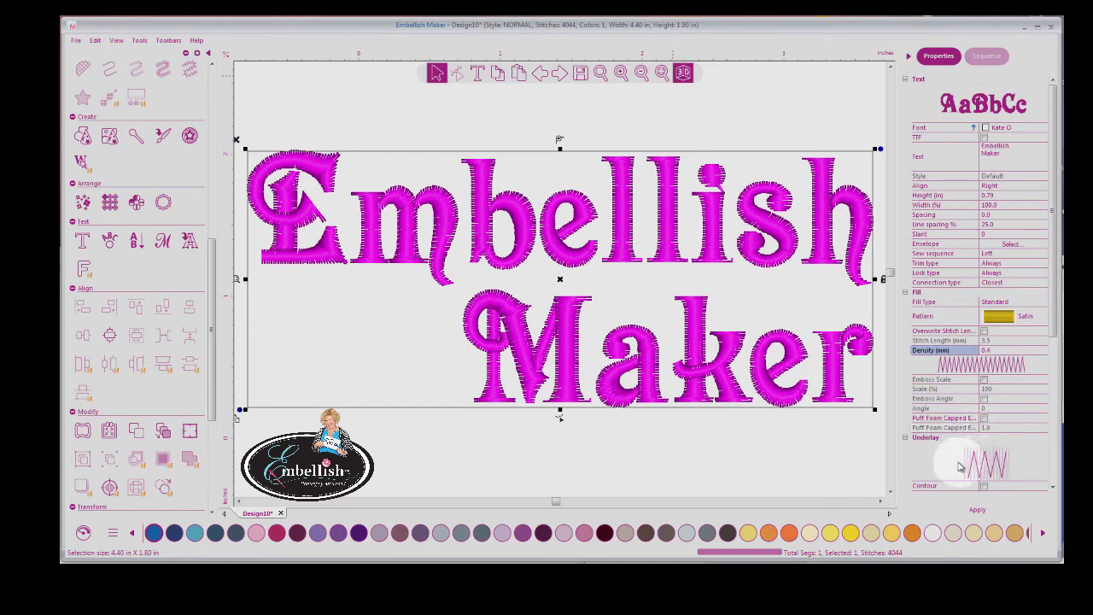
# - Try the Zig-Zag, Parallel and Contour underlays, apply Contour alone to the lettering, and undo the underlay change
pyautogui.moveTo(1054, 319); pyautogui.dragTo(1053, 384)
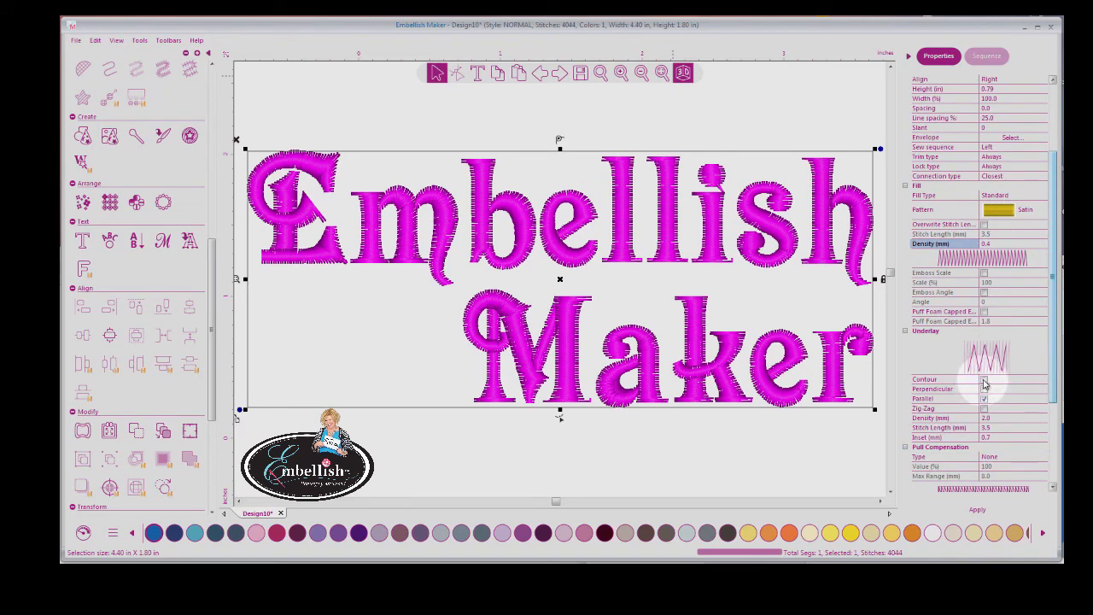
pyautogui.click(985, 409)
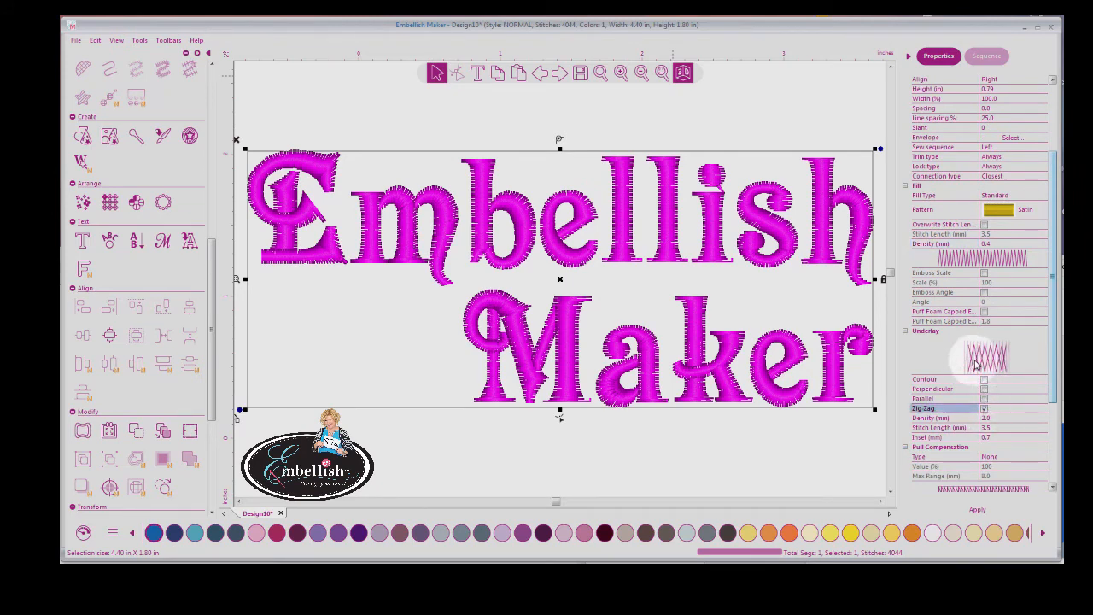
pyautogui.click(984, 399)
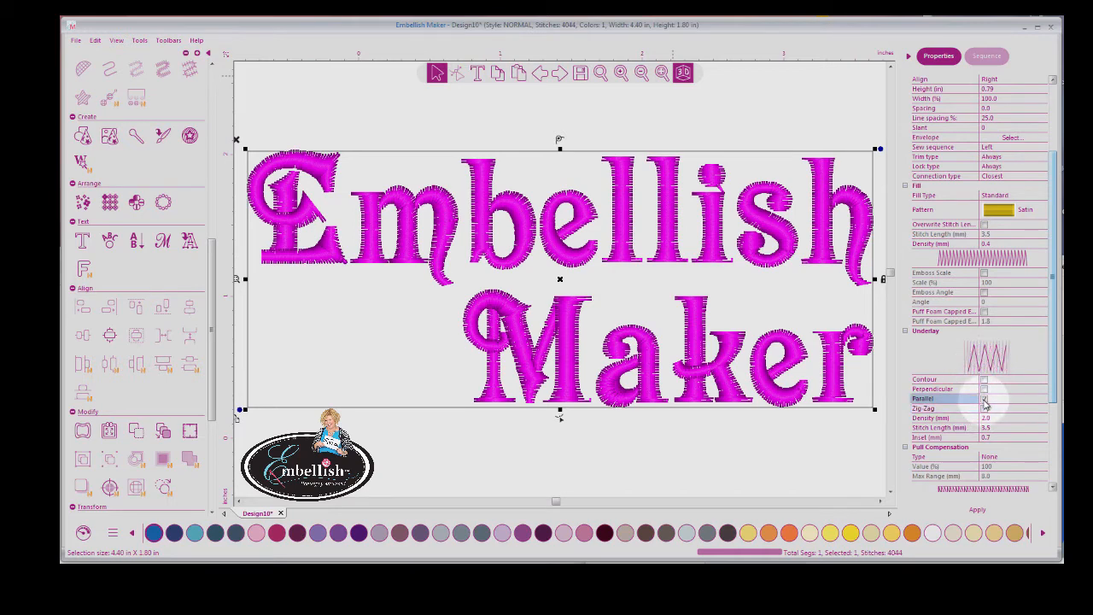
pyautogui.click(984, 380)
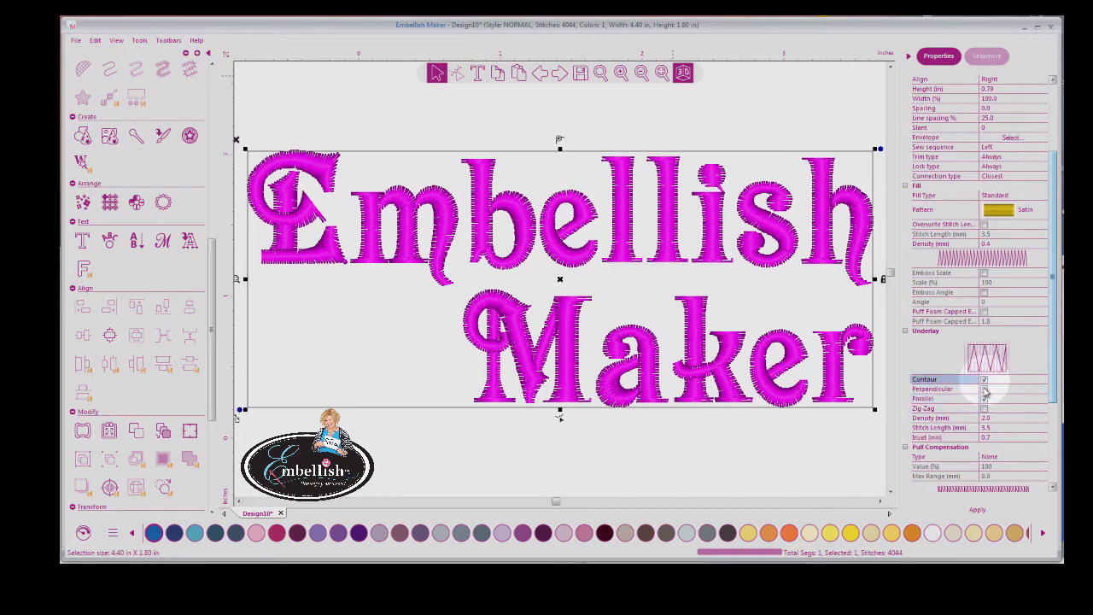
pyautogui.click(986, 399)
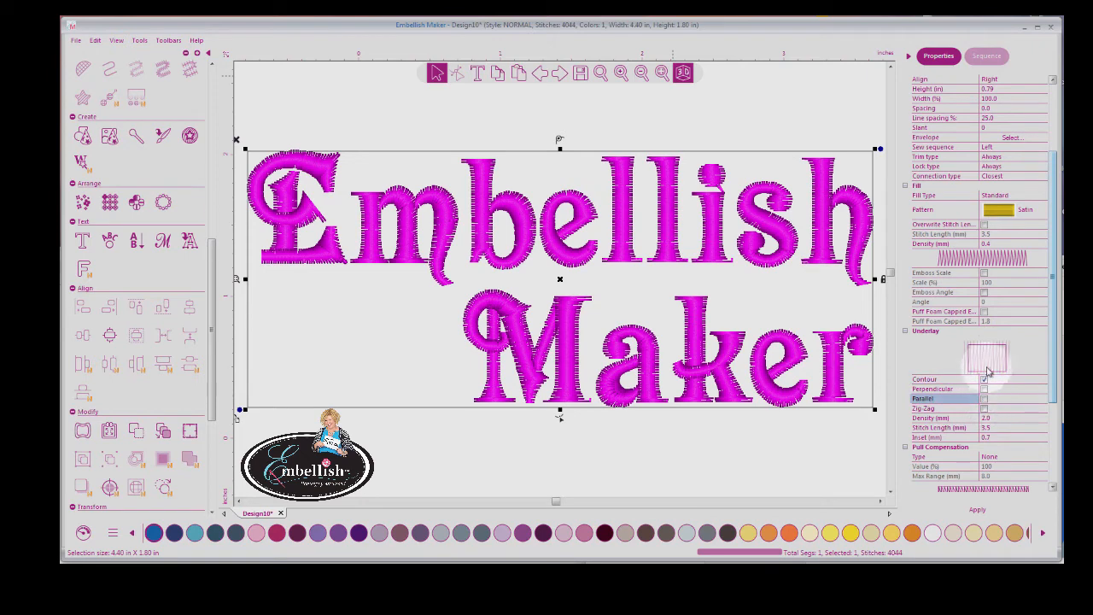
pyautogui.click(983, 507)
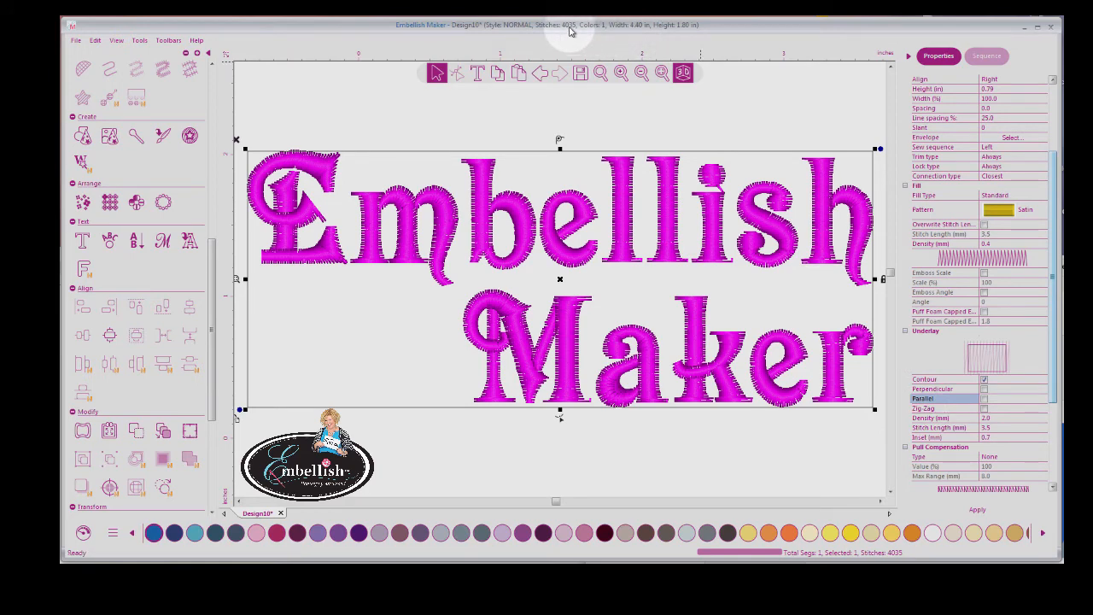
pyautogui.click(539, 75)
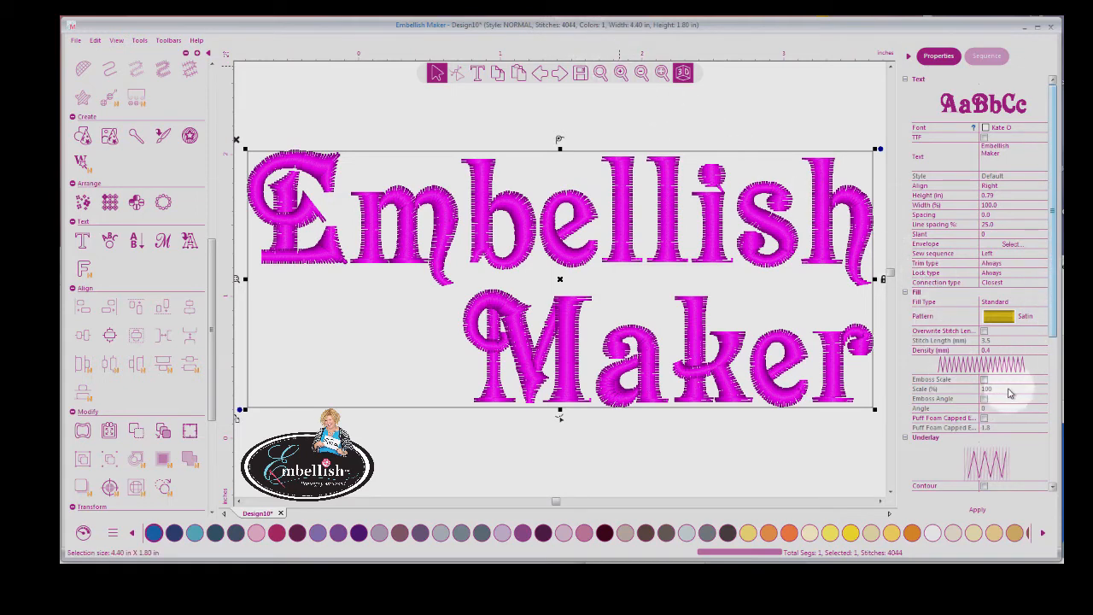
# - Collapse the Underlay and Pull Compensation properties and examine the Transform settings, switching Maintain aspect ratio off and back on
pyautogui.moveTo(1055, 255); pyautogui.dragTo(1056, 419)
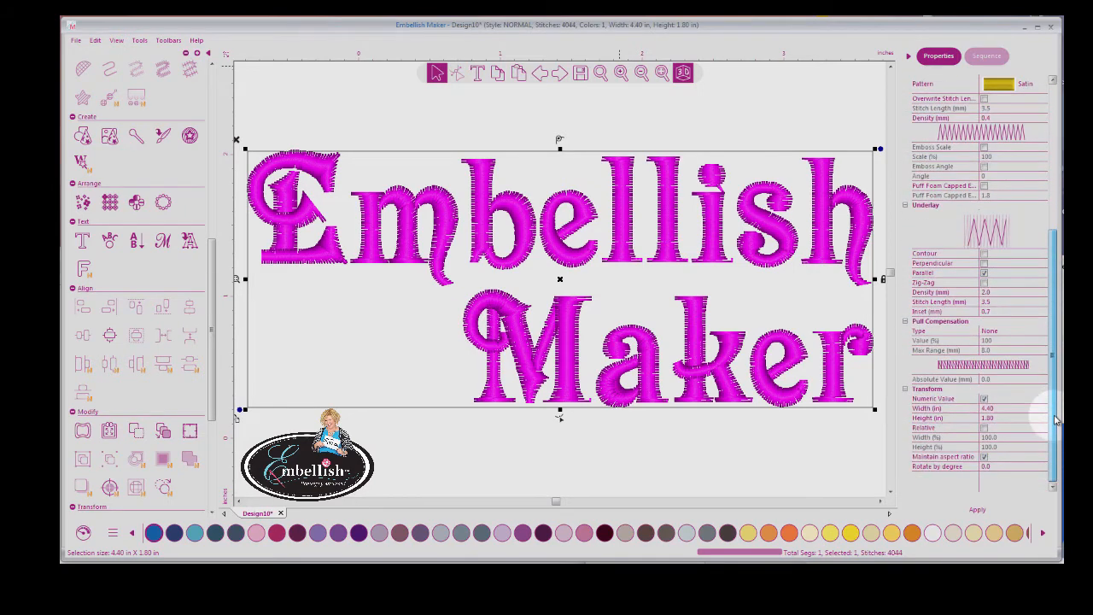
pyautogui.click(906, 206)
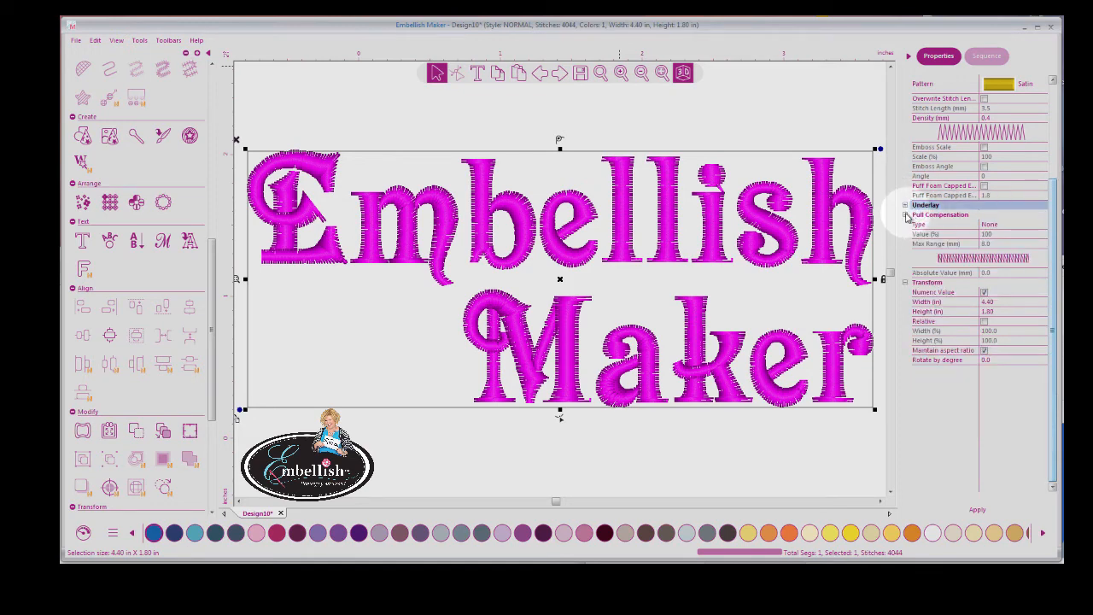
pyautogui.click(906, 215)
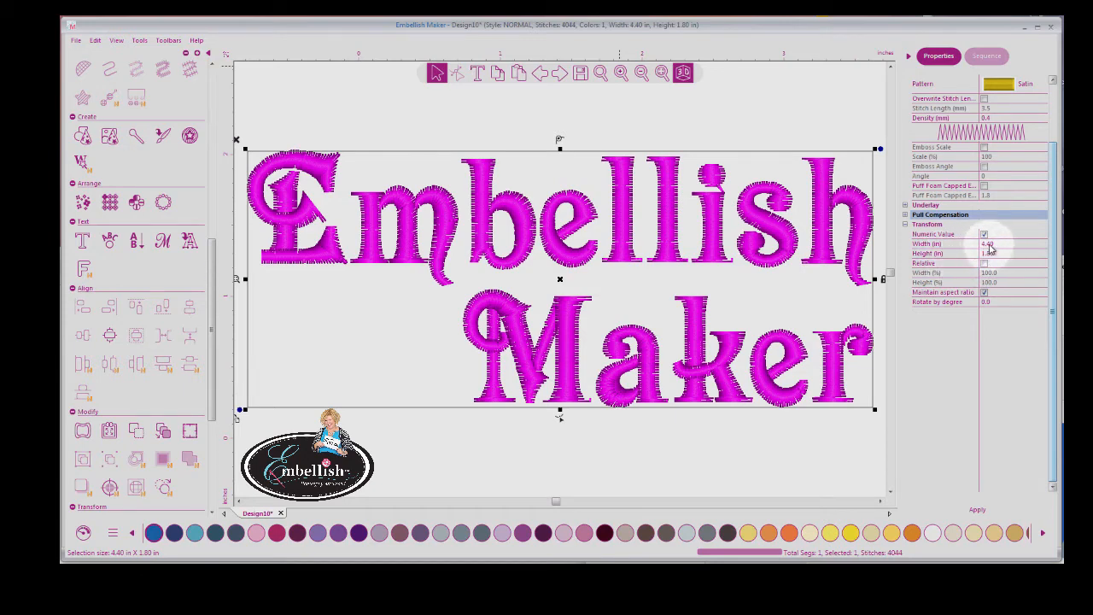
pyautogui.click(991, 272)
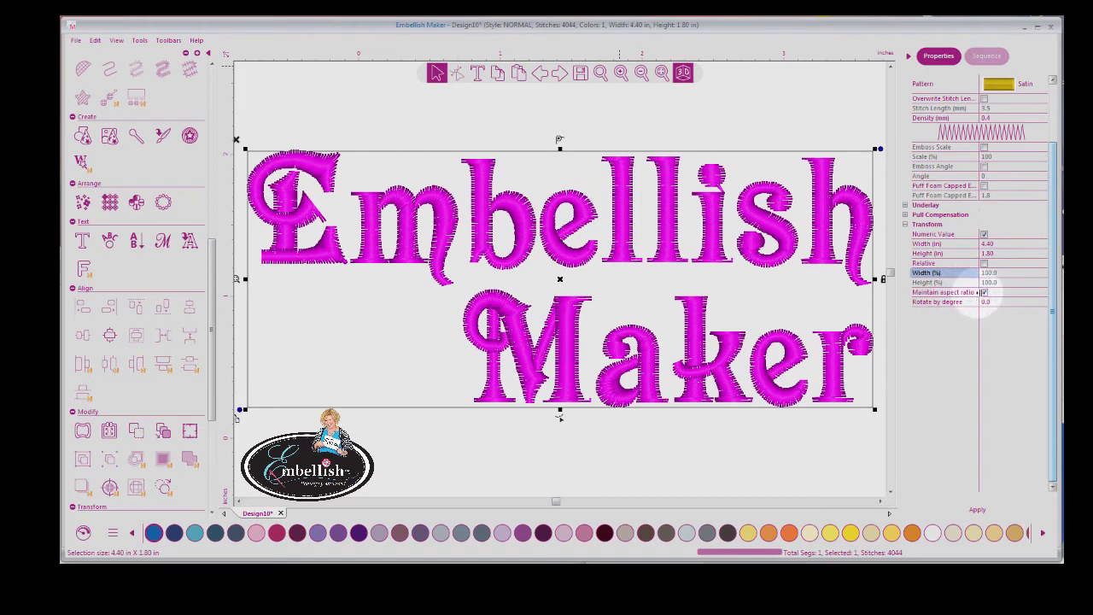
pyautogui.click(985, 293)
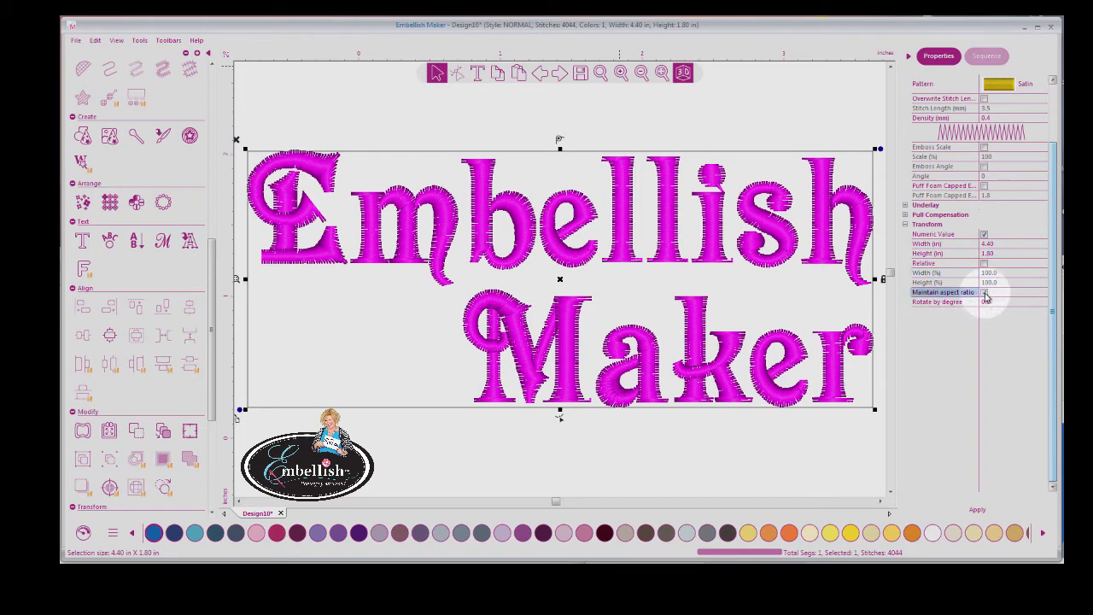
pyautogui.click(985, 293)
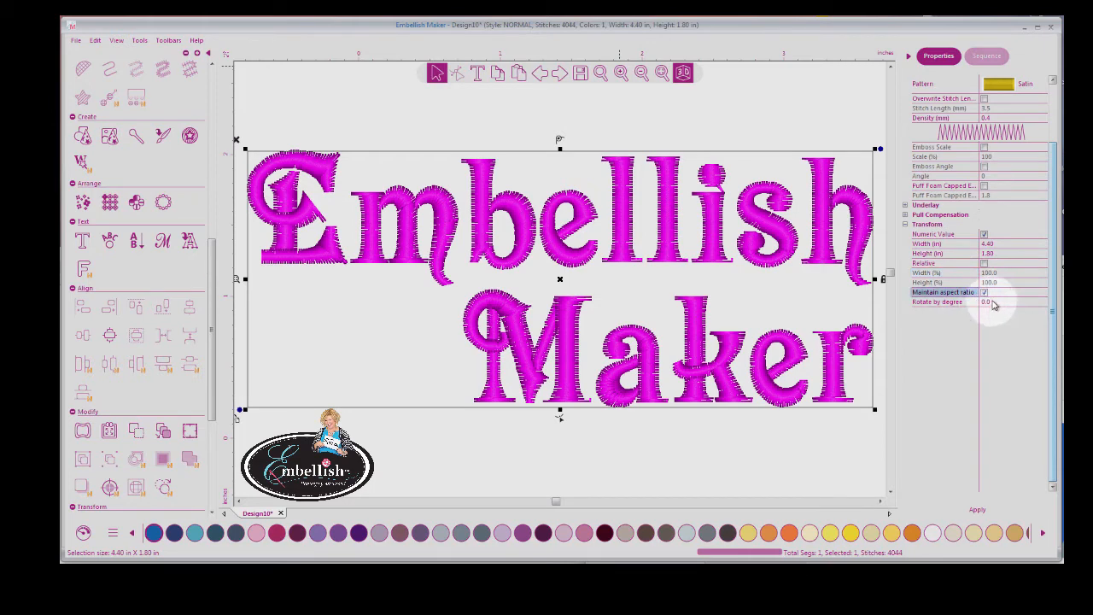
# - Rotate the lettering by 10 degrees, apply the change, and undo the rotation
pyautogui.click(986, 303)
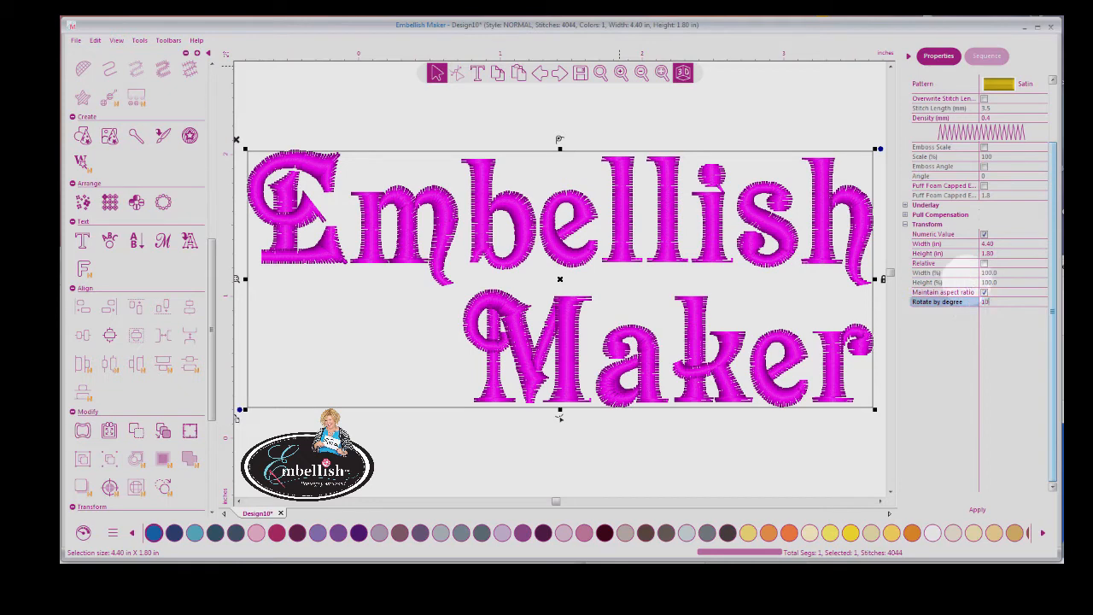
pyautogui.write('10')
pyautogui.click(980, 510)
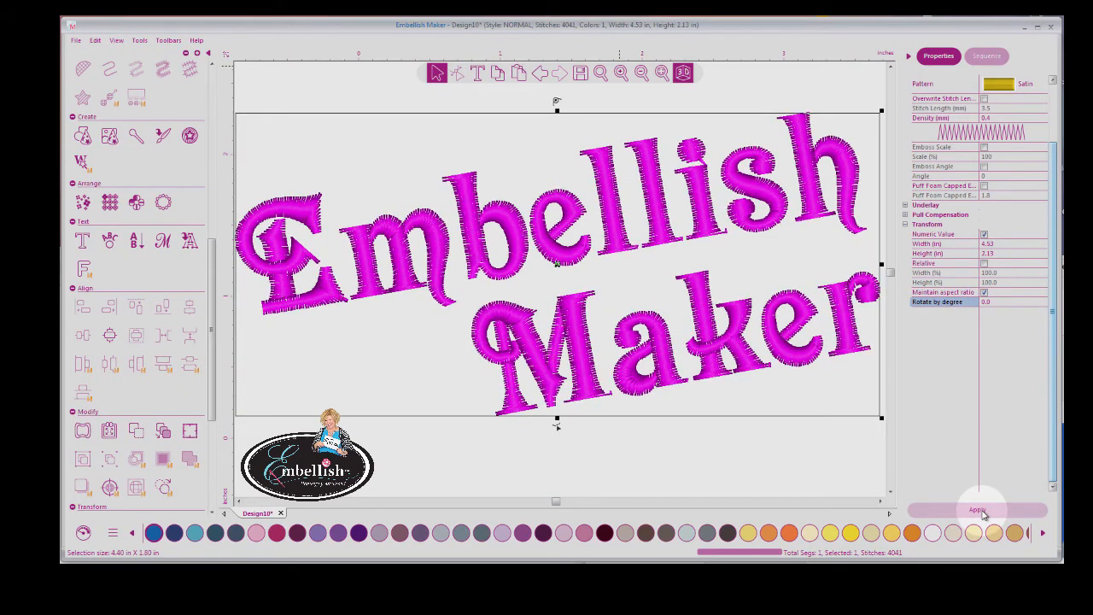
pyautogui.click(541, 74)
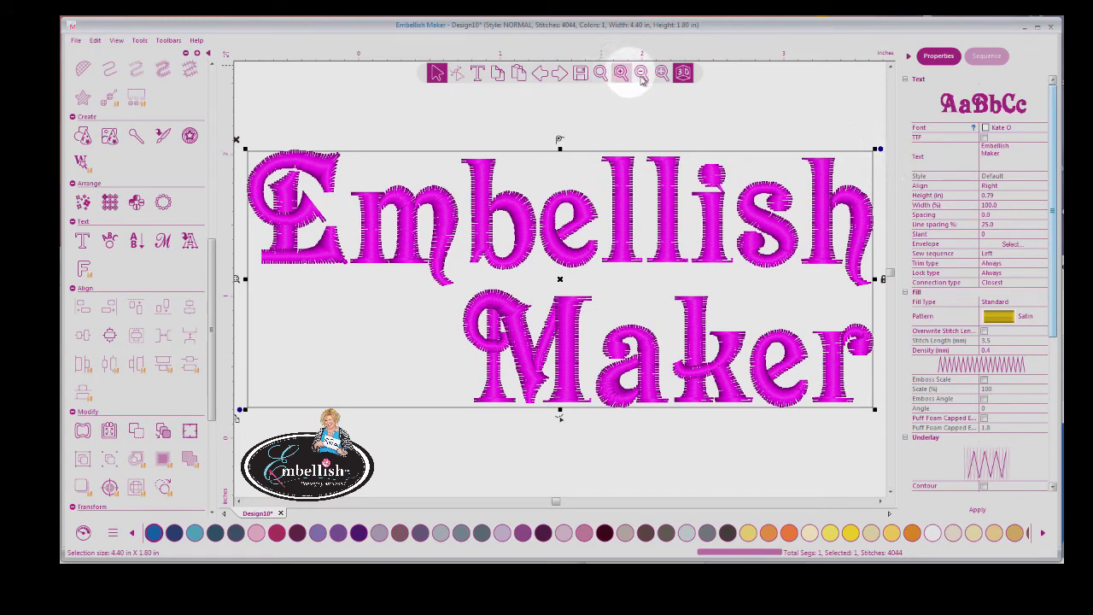
# - Rotate the lettering slightly counterclockwise, freehand, using the rotation handle at its upper-right corner
pyautogui.click(879, 502)
pyautogui.click(880, 501)
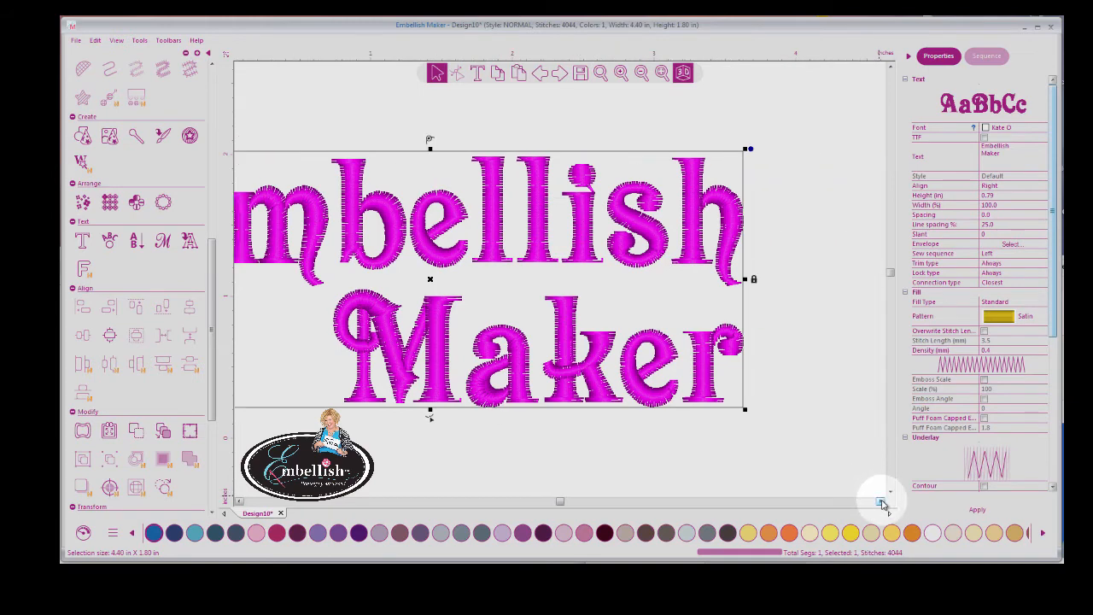
pyautogui.click(600, 72)
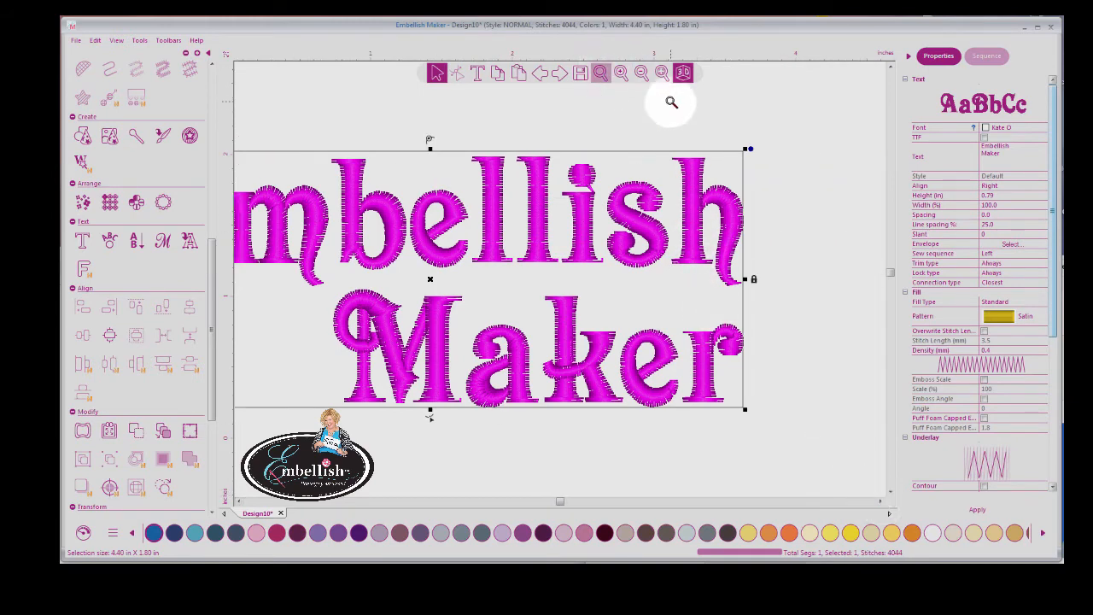
pyautogui.moveTo(670, 98); pyautogui.dragTo(809, 217)
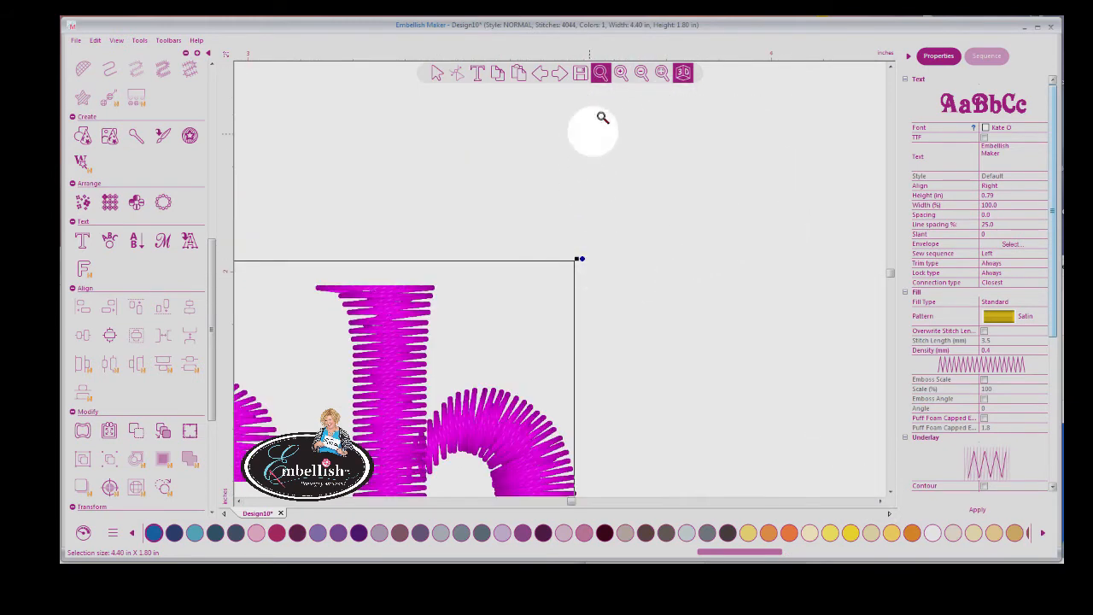
pyautogui.click(435, 72)
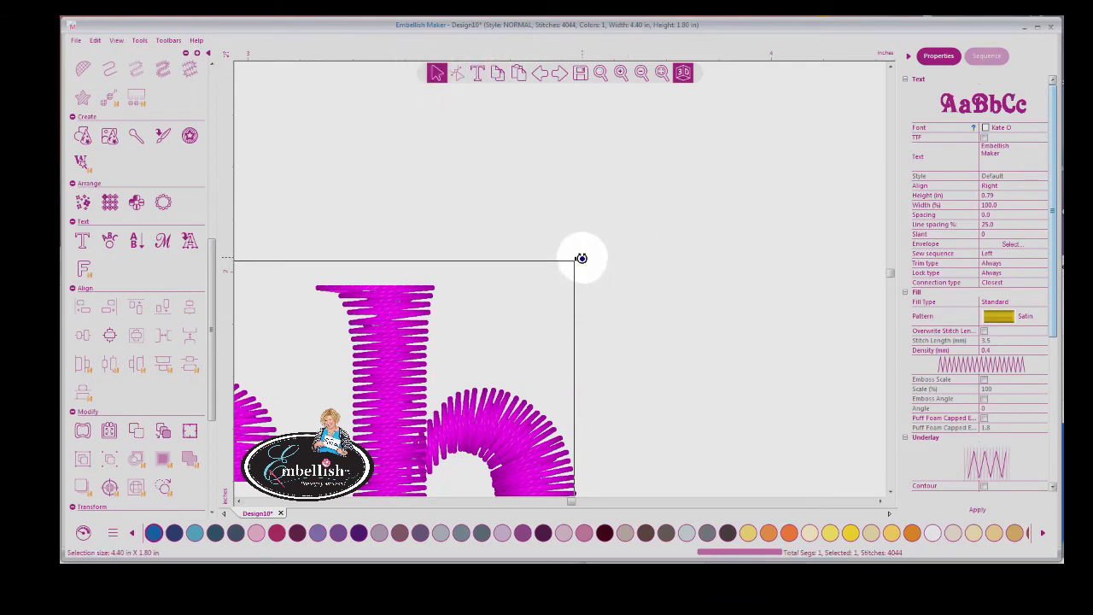
pyautogui.moveTo(580, 258); pyautogui.dragTo(440, 160)
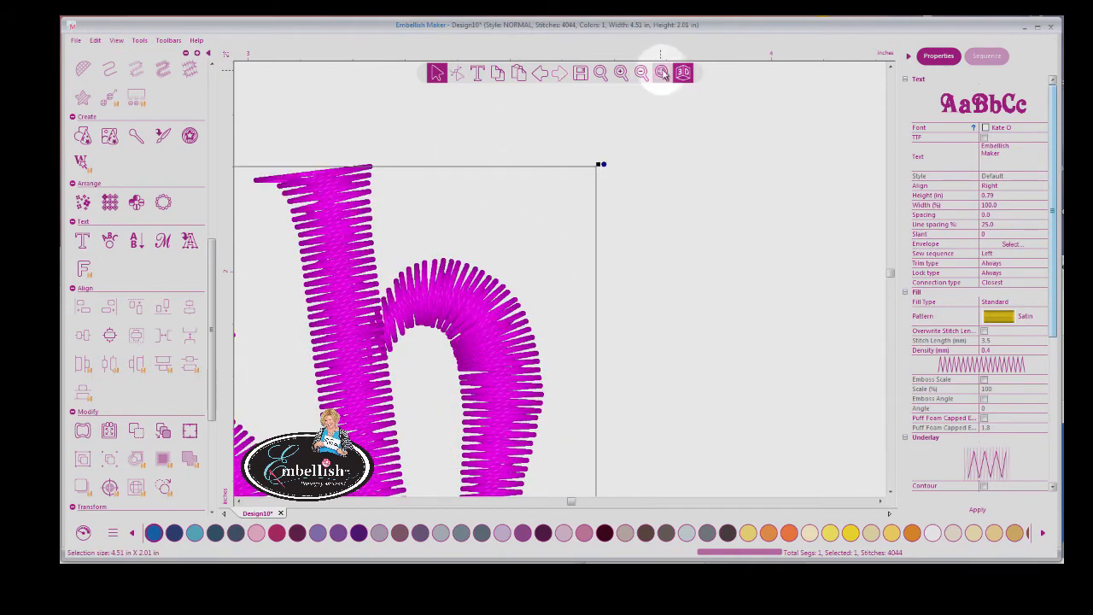
# - Collapse the Underlay, Fill and Pull Compensation properties of the lettering so only its Text and Transform settings stay expanded
pyautogui.click(664, 74)
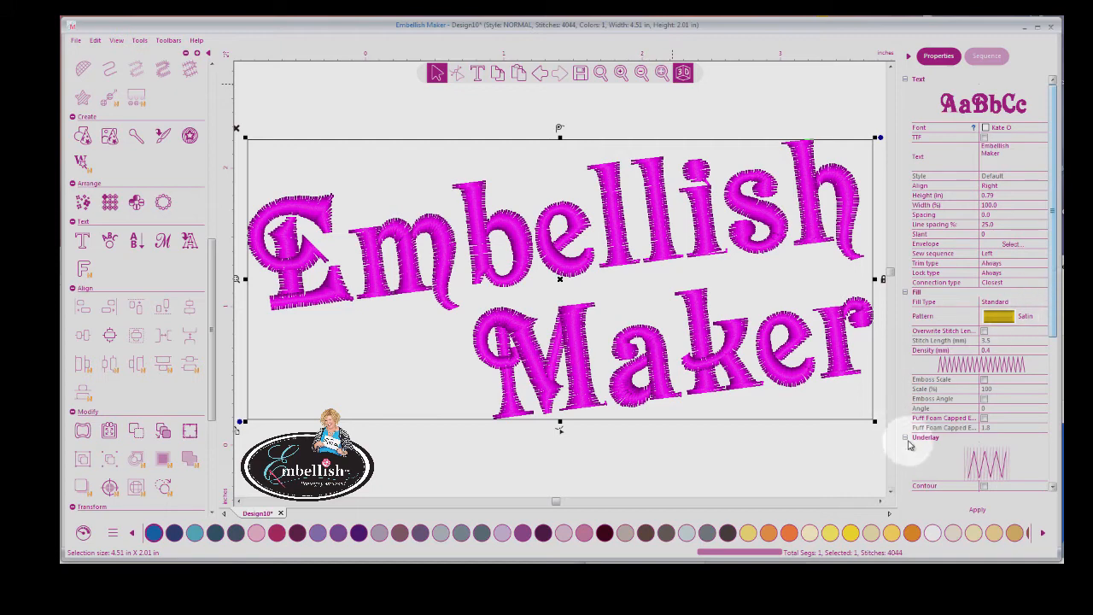
pyautogui.click(906, 438)
pyautogui.click(906, 292)
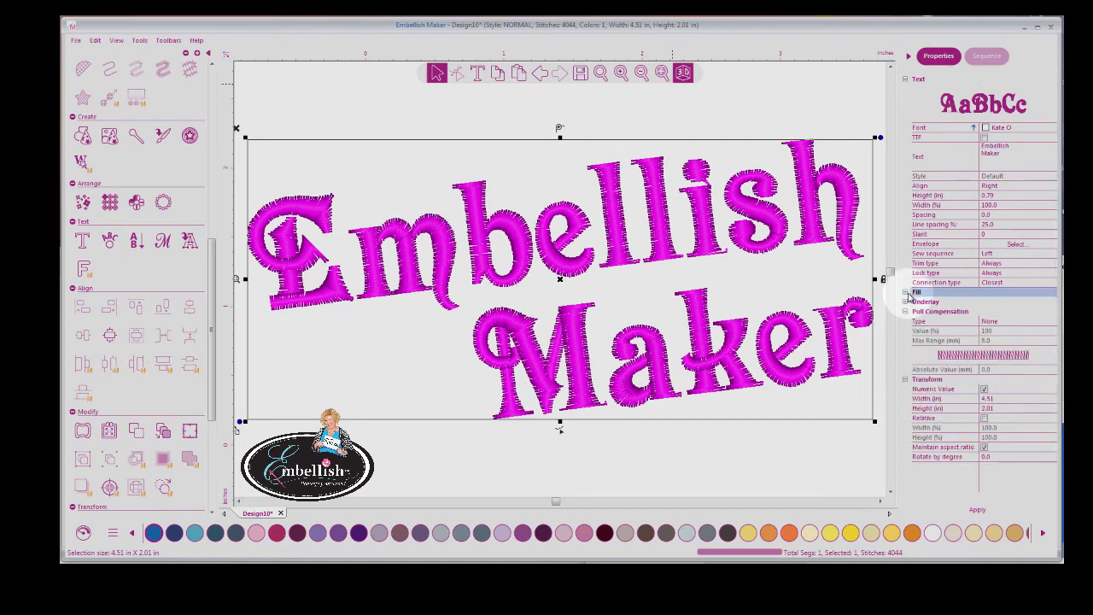
pyautogui.click(906, 310)
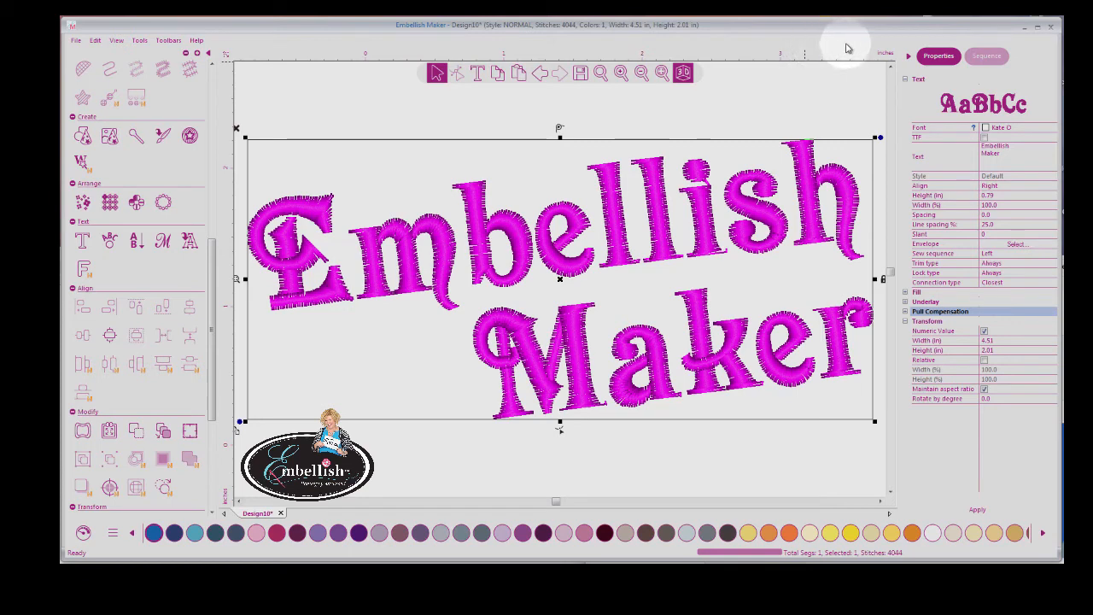
# - Deselect the lettering and switch the ruler's measurement units to Metric
pyautogui.click(435, 74)
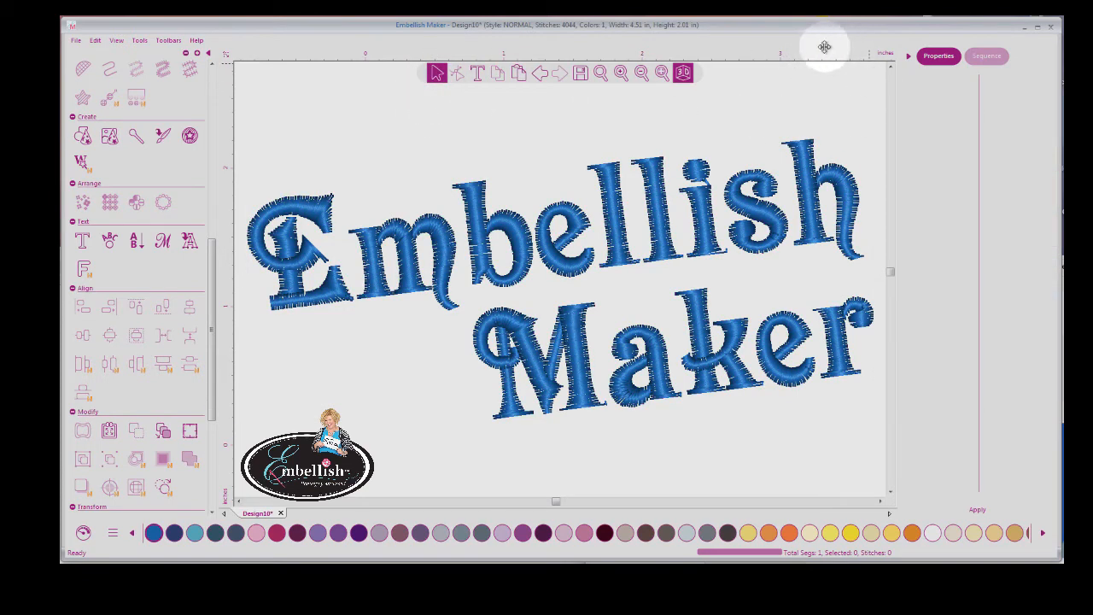
pyautogui.rightClick(793, 56)
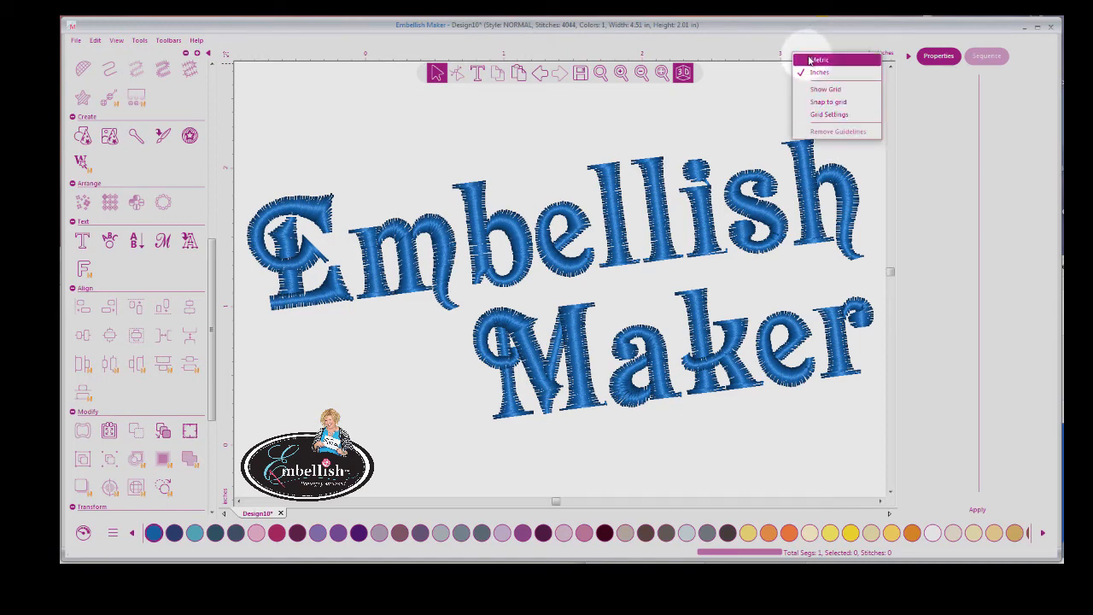
pyautogui.click(816, 60)
# - Select the lettering and examine its Transform dimensions in millimetres, collapsing the Pull Compensation and Underlay properties
pyautogui.click(813, 162)
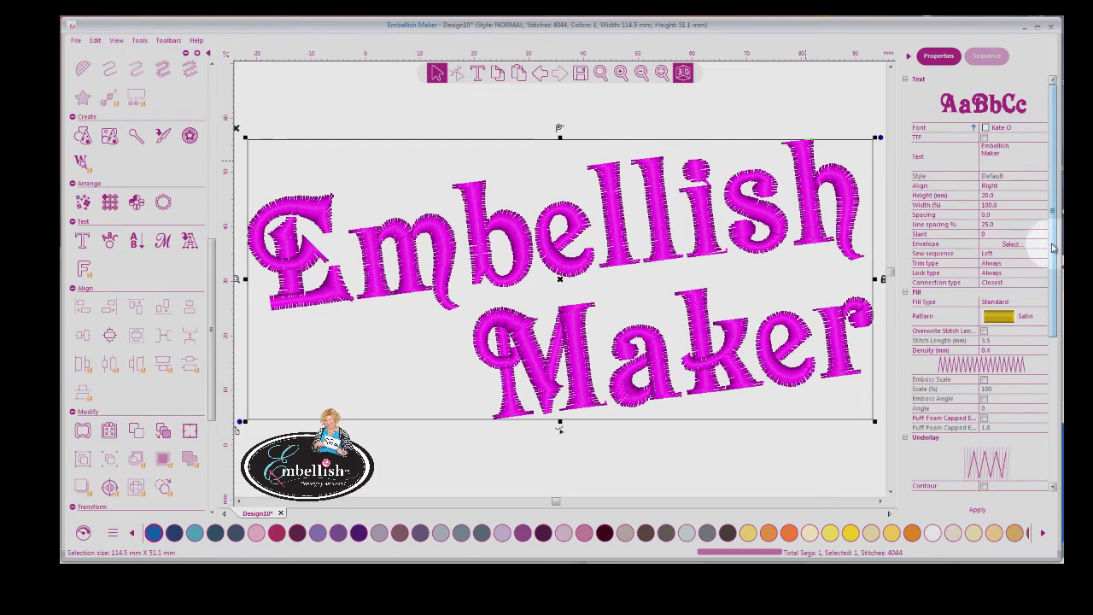
pyautogui.click(999, 186)
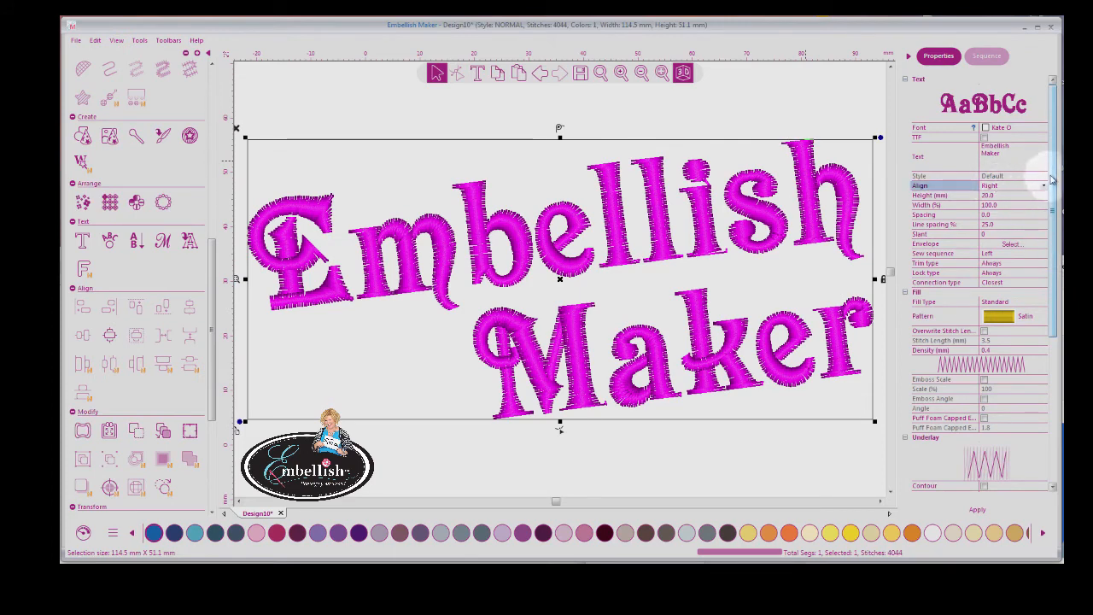
pyautogui.moveTo(1053, 181); pyautogui.dragTo(1053, 328)
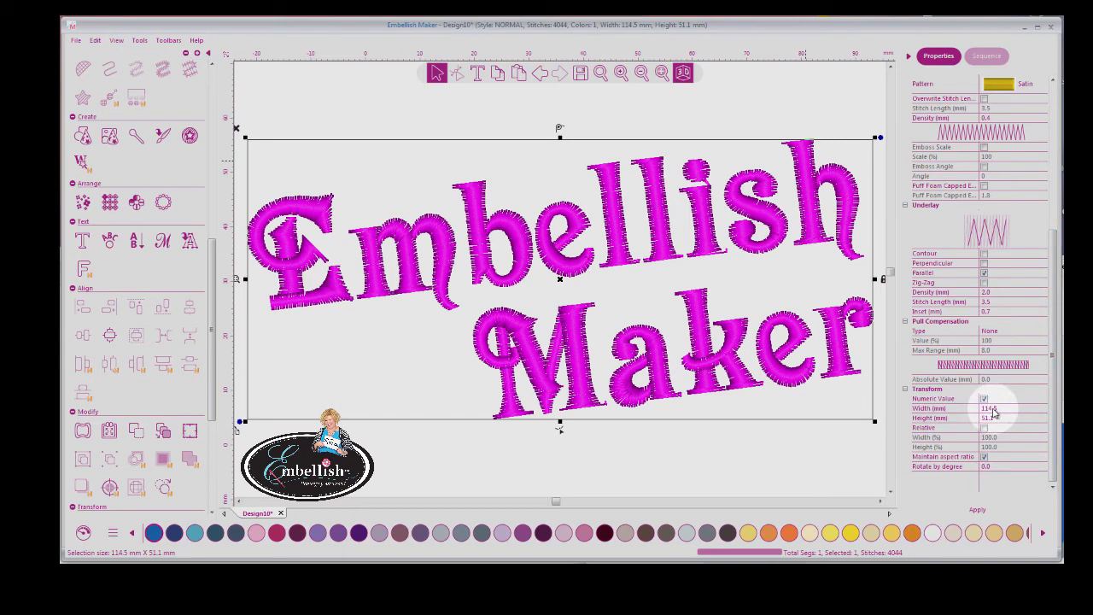
pyautogui.click(905, 321)
pyautogui.click(906, 206)
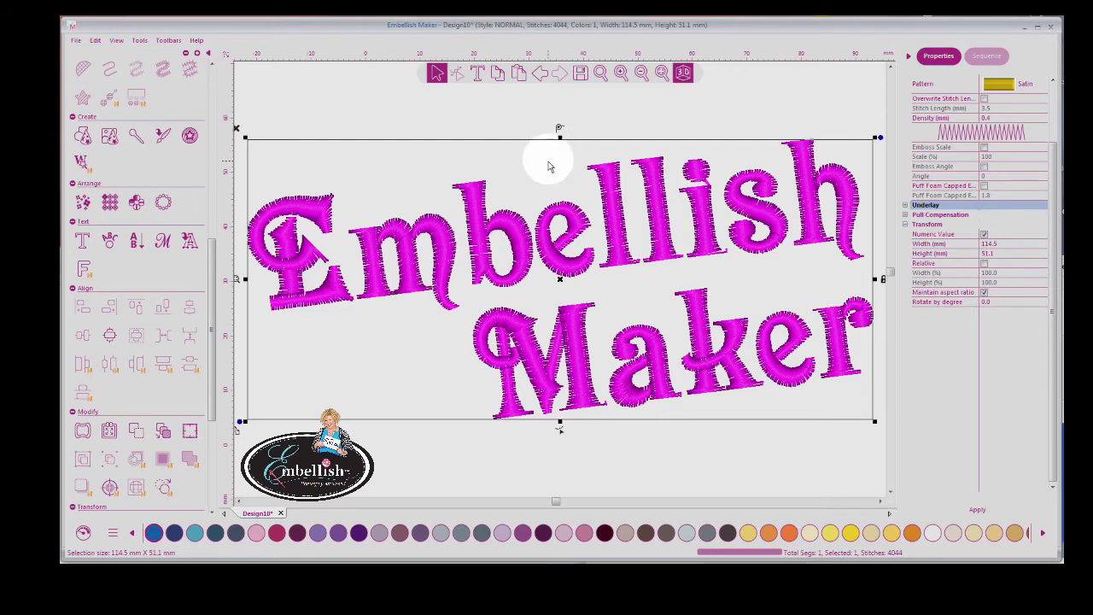
# - Undo the lettering's freehand rotation and inspect its stitches up close with the 3D view off
pyautogui.click(540, 75)
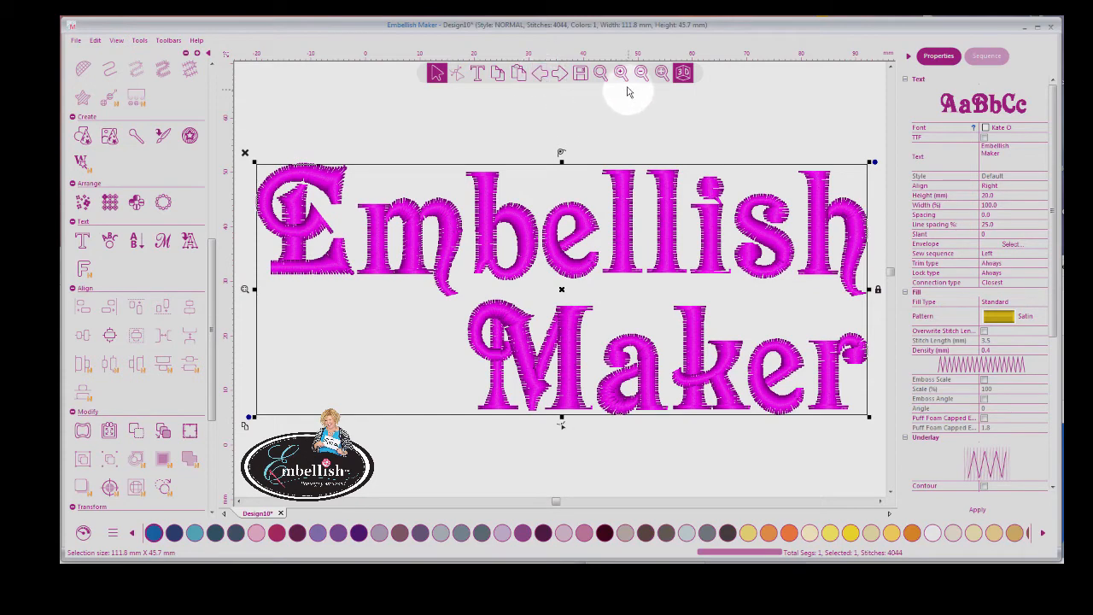
pyautogui.click(684, 73)
pyautogui.click(732, 107)
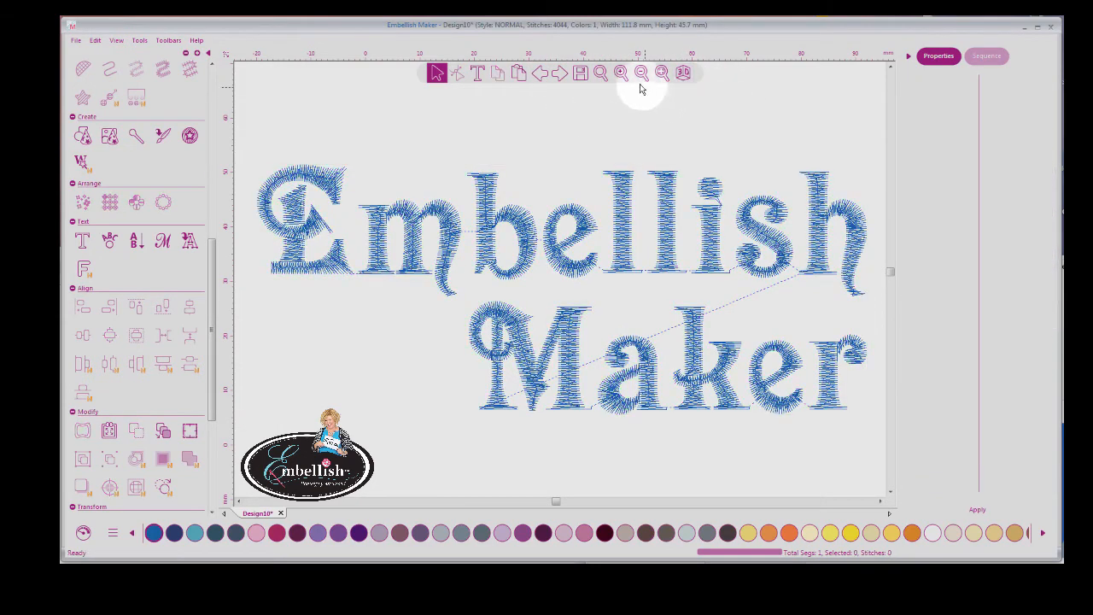
pyautogui.click(600, 73)
pyautogui.moveTo(573, 114); pyautogui.dragTo(652, 214)
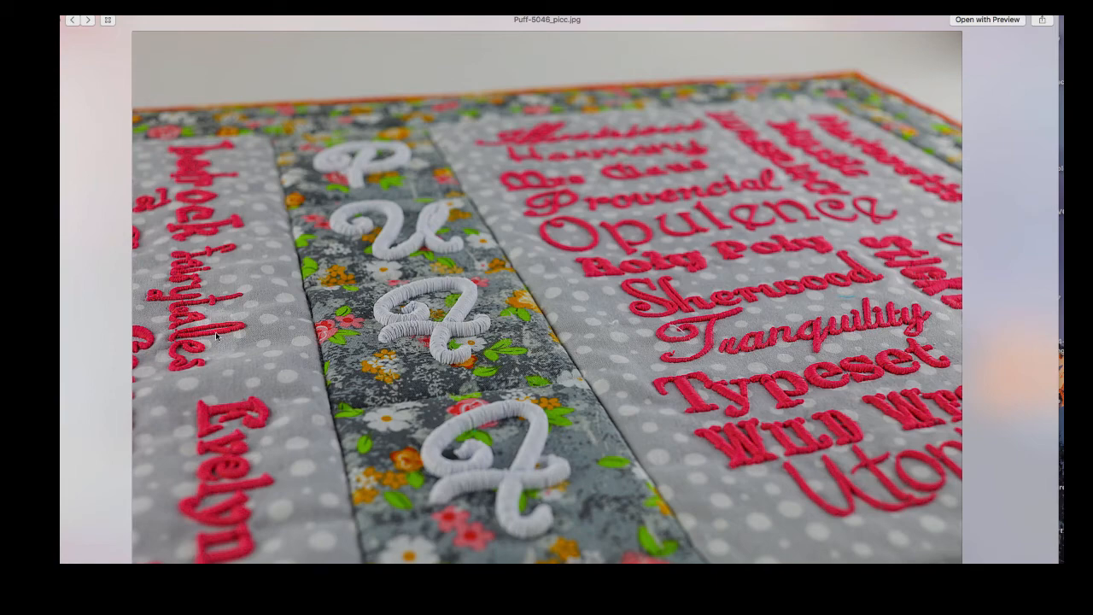
# - Look through the photos of the quilted puff embroidery sample and return to Embellish Maker
pyautogui.press('Right')
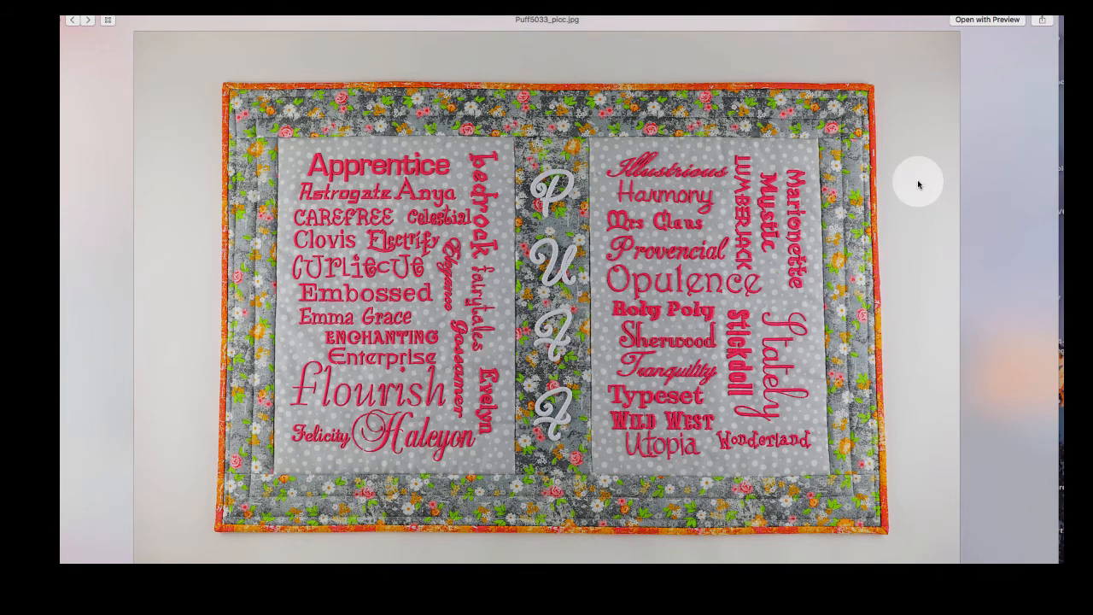
pyautogui.press('Right')
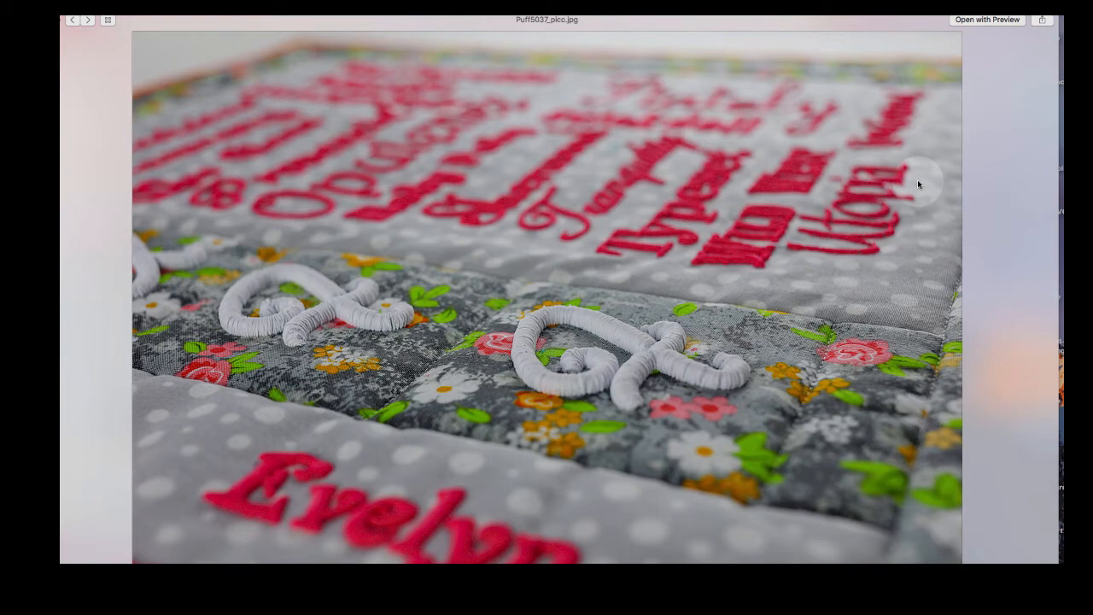
pyautogui.press('Right')
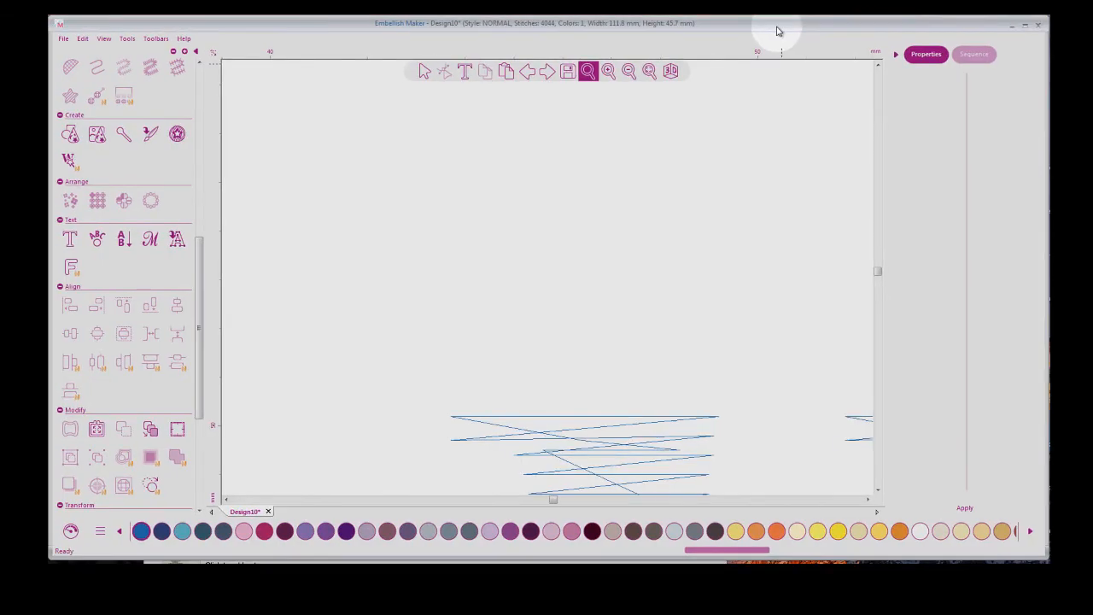
# - Fit the whole lettering in the workspace and turn the 3D stitch view on
pyautogui.click(587, 82)
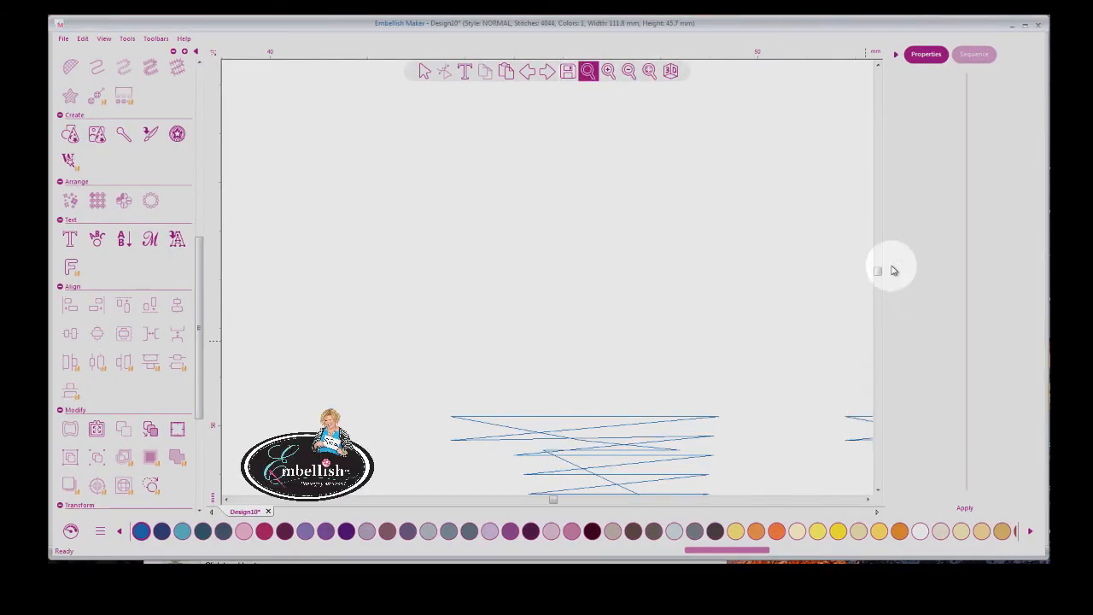
pyautogui.moveTo(879, 272); pyautogui.dragTo(878, 280)
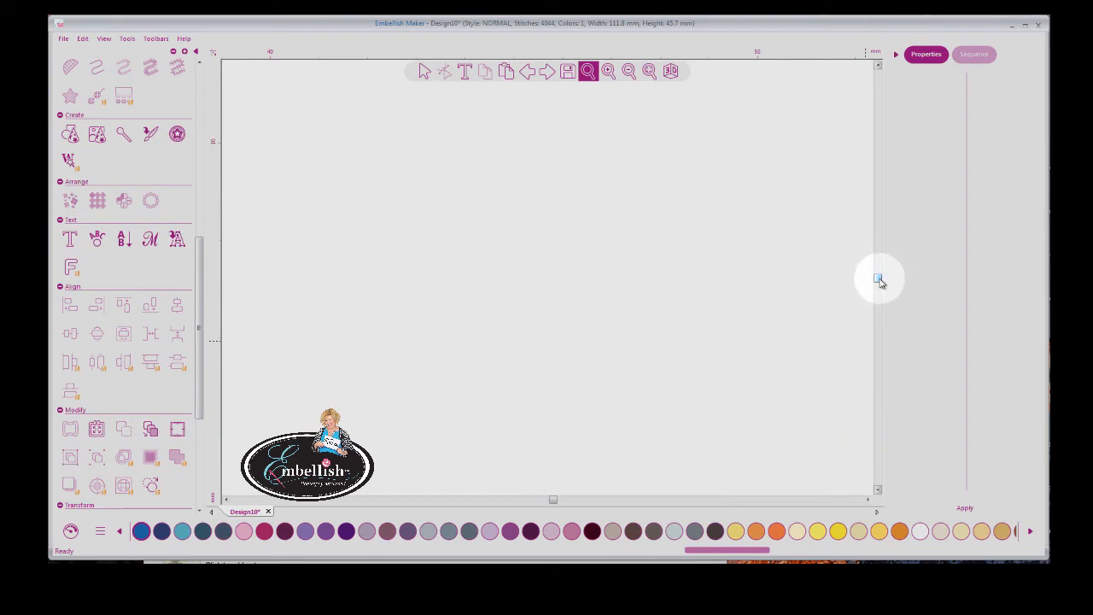
pyautogui.click(647, 71)
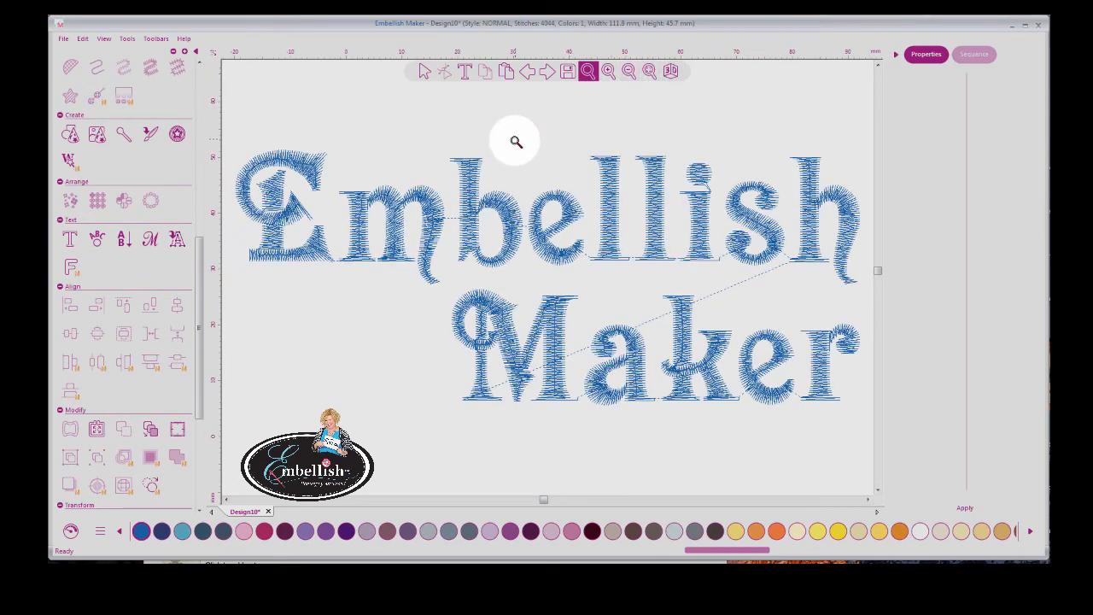
pyautogui.click(423, 70)
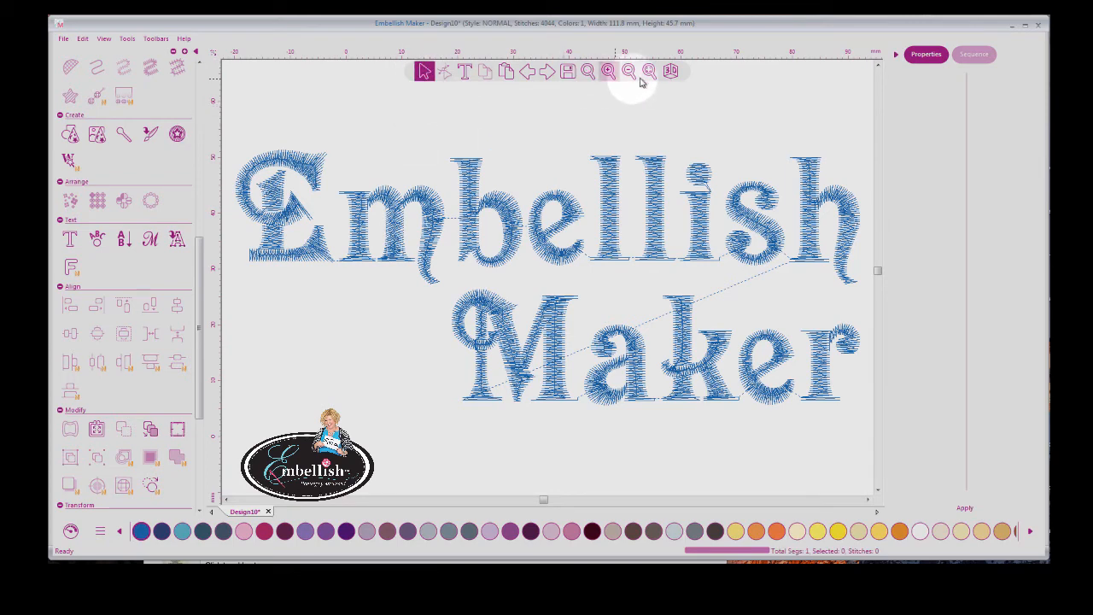
pyautogui.click(671, 71)
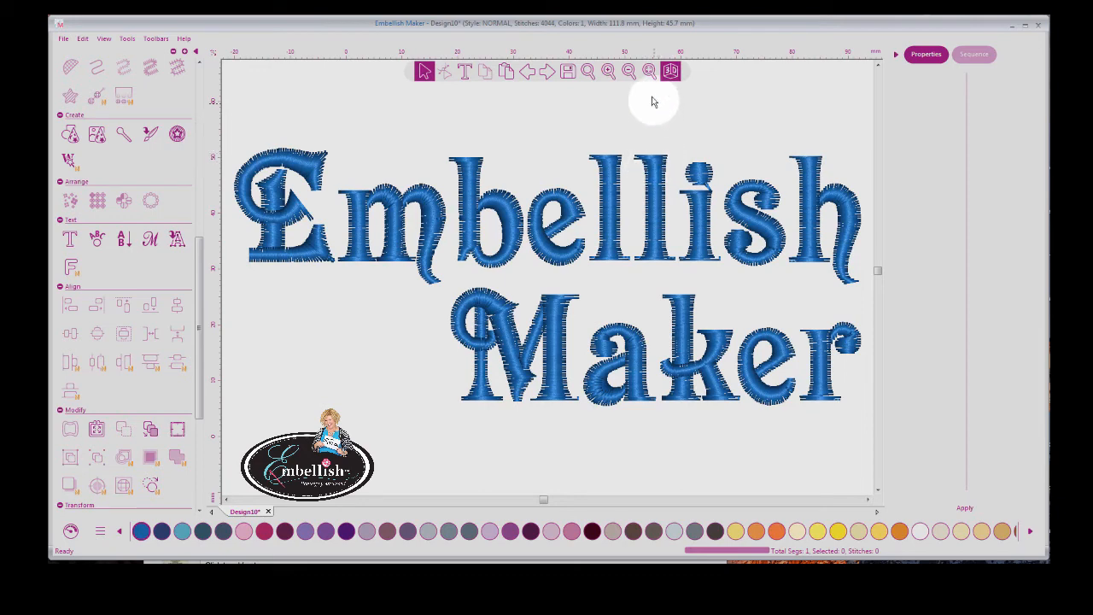
# - Select the lettering and check the available characters and recommended heights of its Kate O font
pyautogui.click(788, 184)
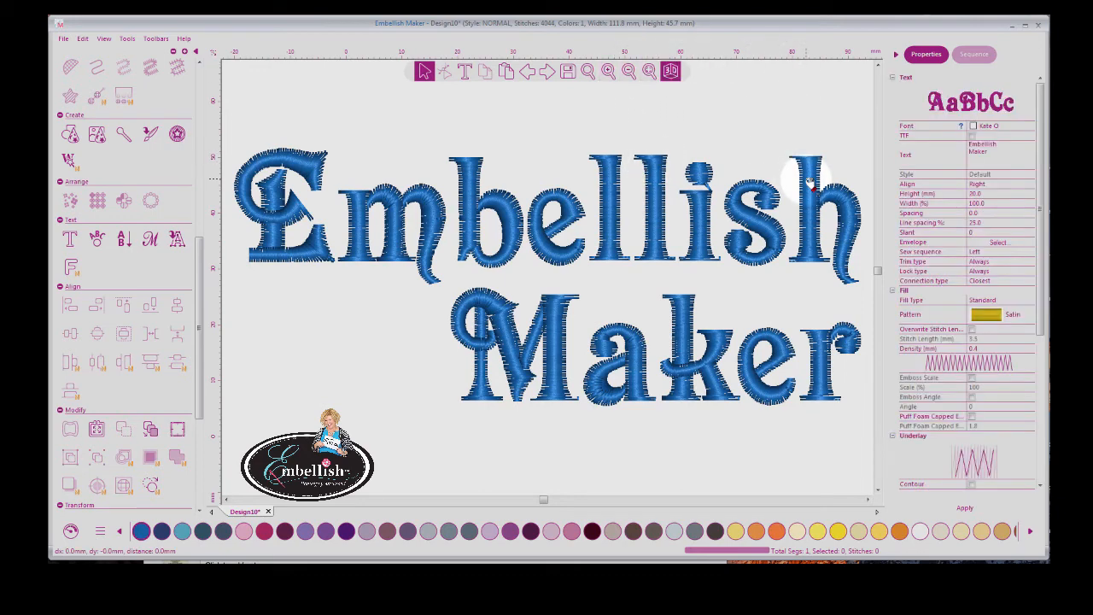
pyautogui.click(1028, 128)
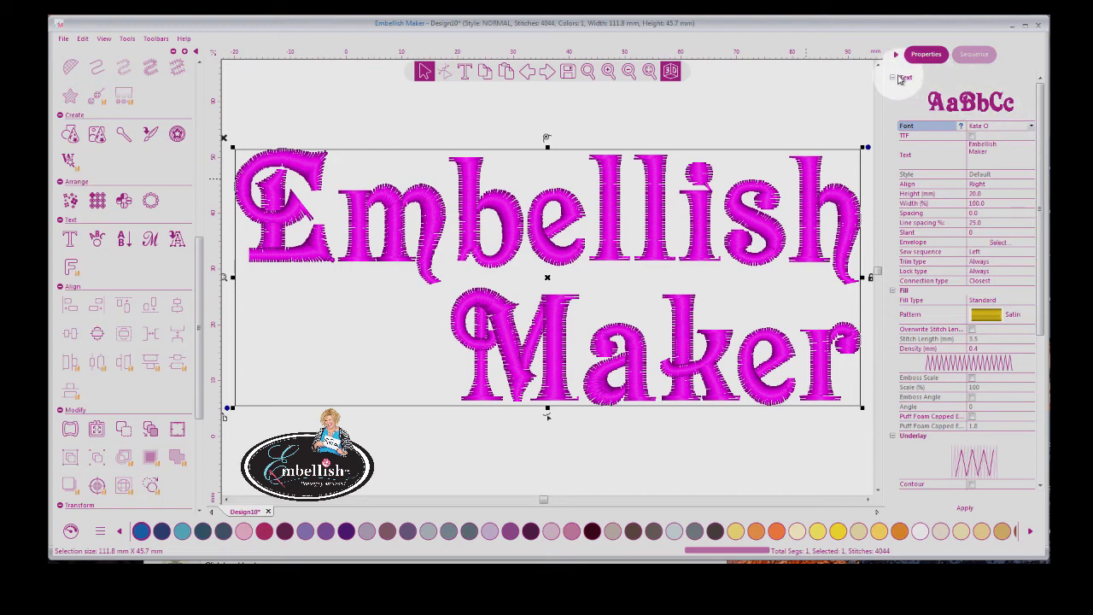
pyautogui.click(959, 126)
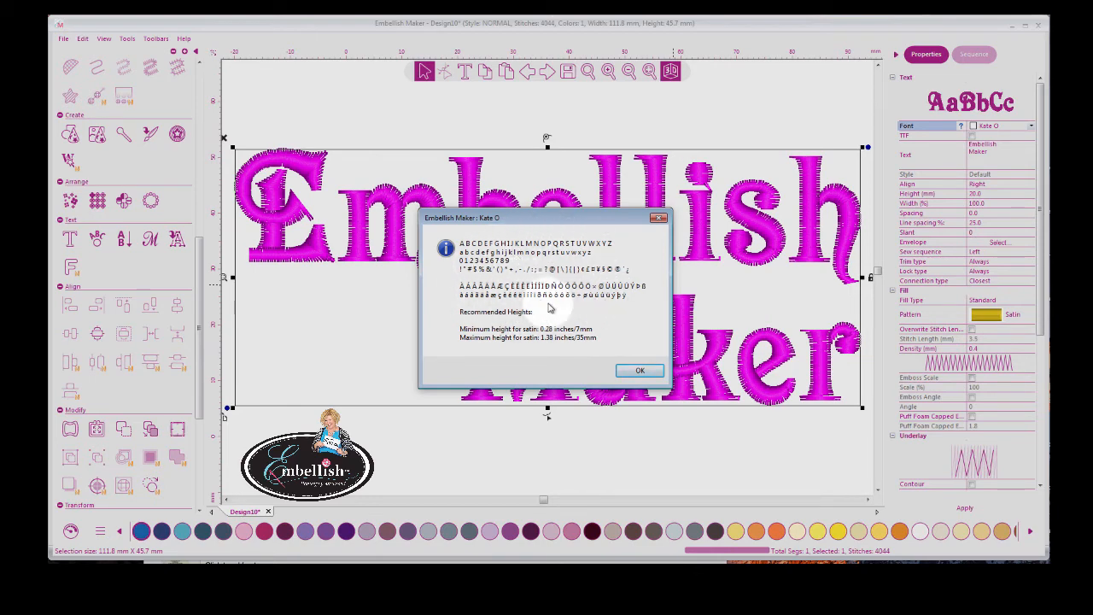
pyautogui.click(636, 370)
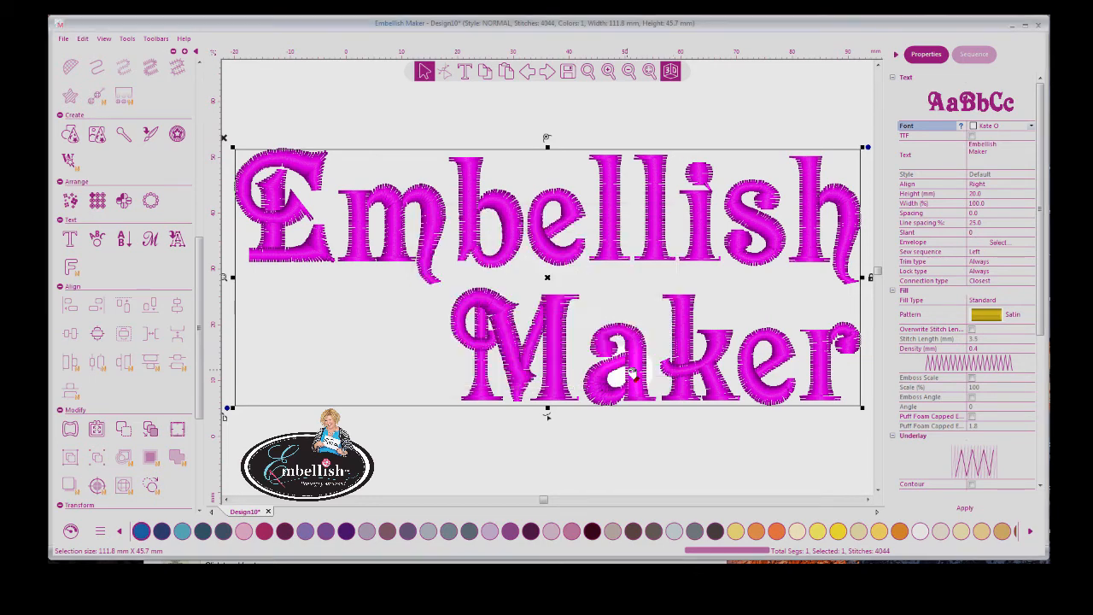
# - Change the lettering's font to Lumberjack and apply it
pyautogui.click(1031, 129)
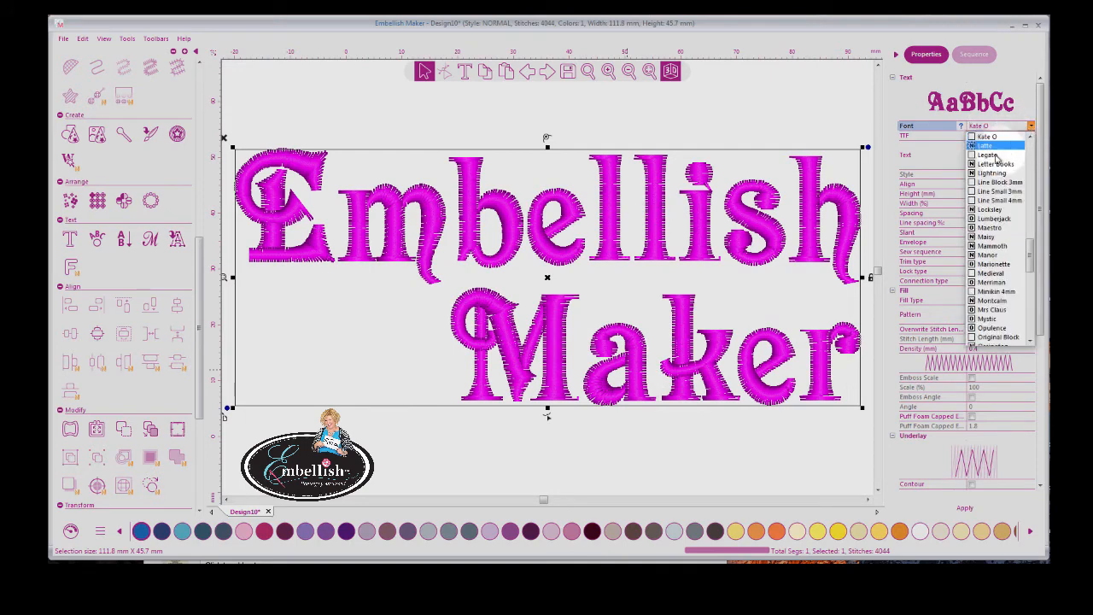
pyautogui.click(985, 220)
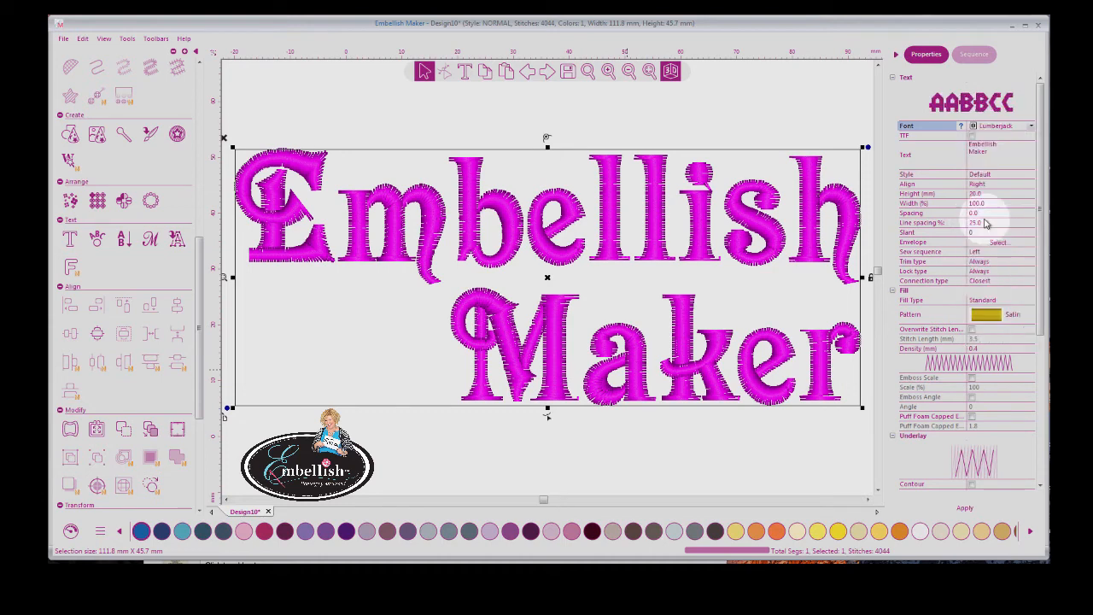
pyautogui.click(971, 509)
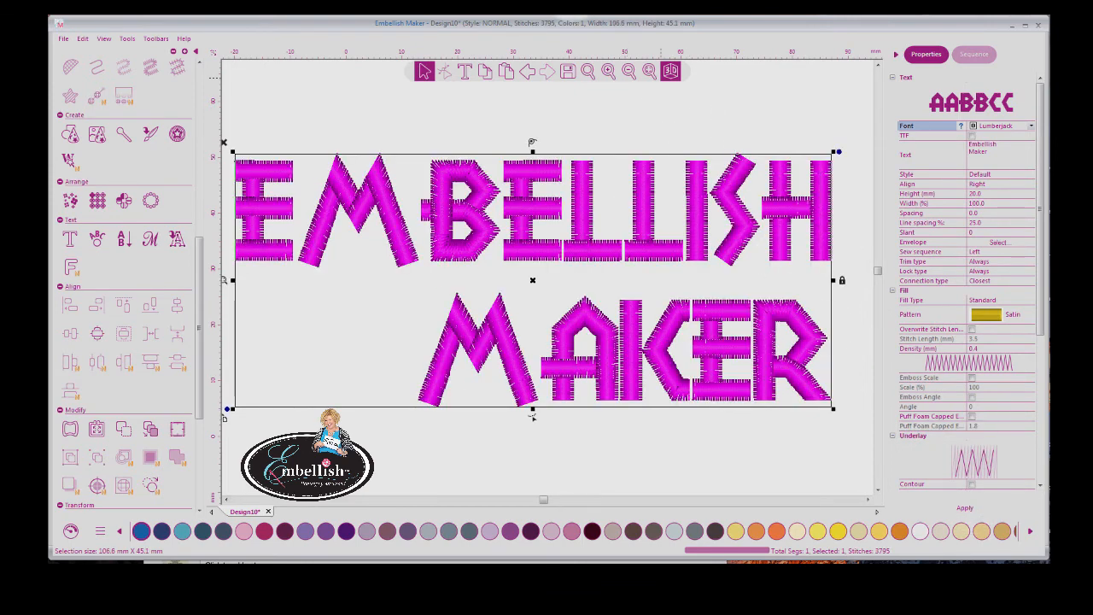
# - Turn off the 3D view and examine the underlay and satin stitches of the deselected lettering up close
pyautogui.click(707, 90)
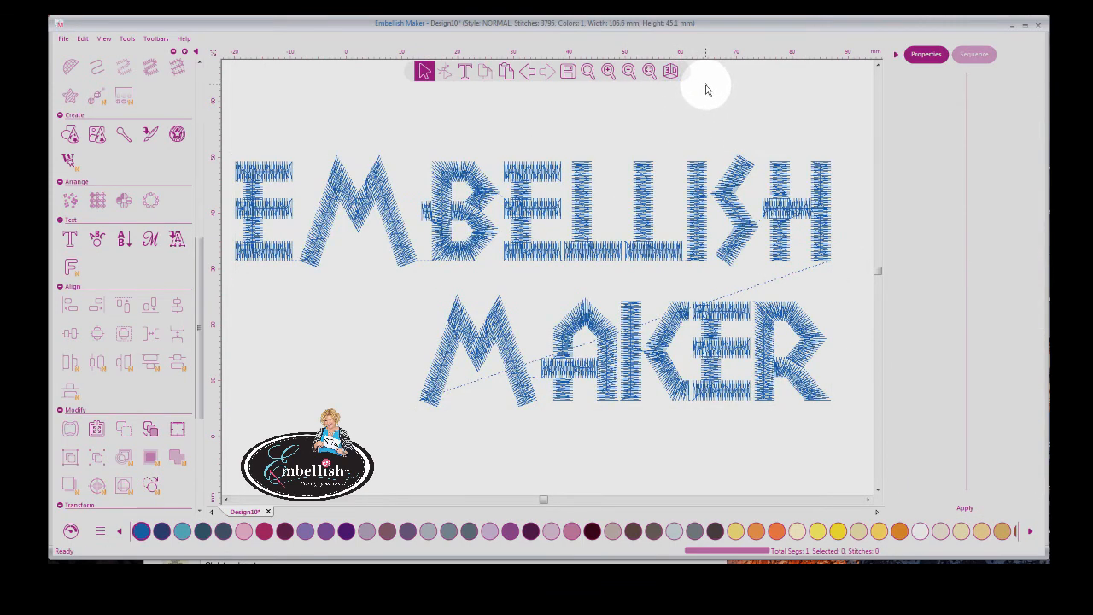
pyautogui.click(609, 72)
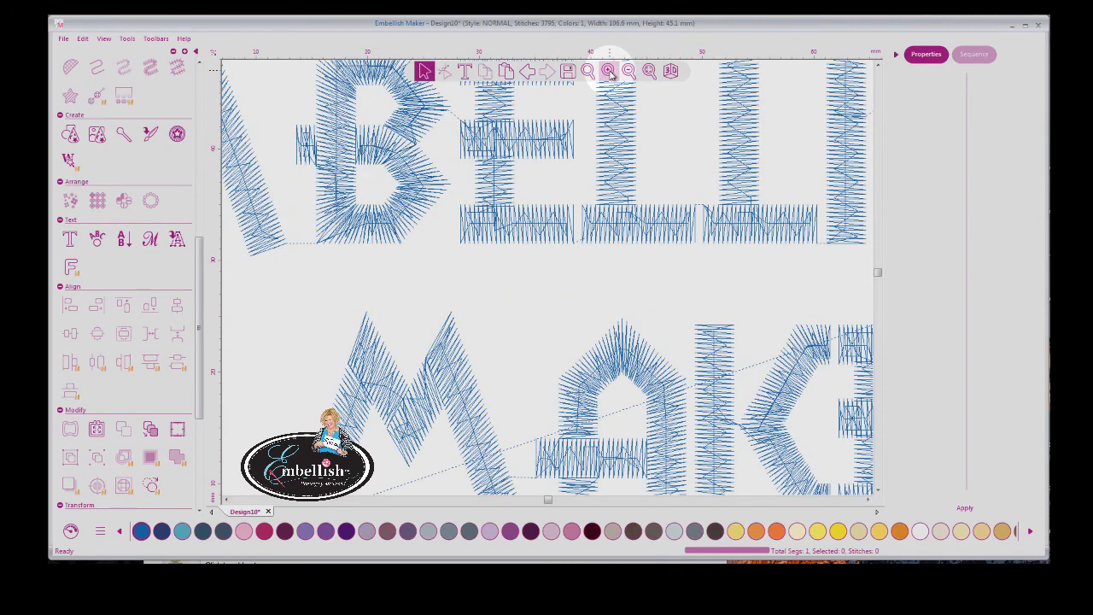
pyautogui.click(608, 72)
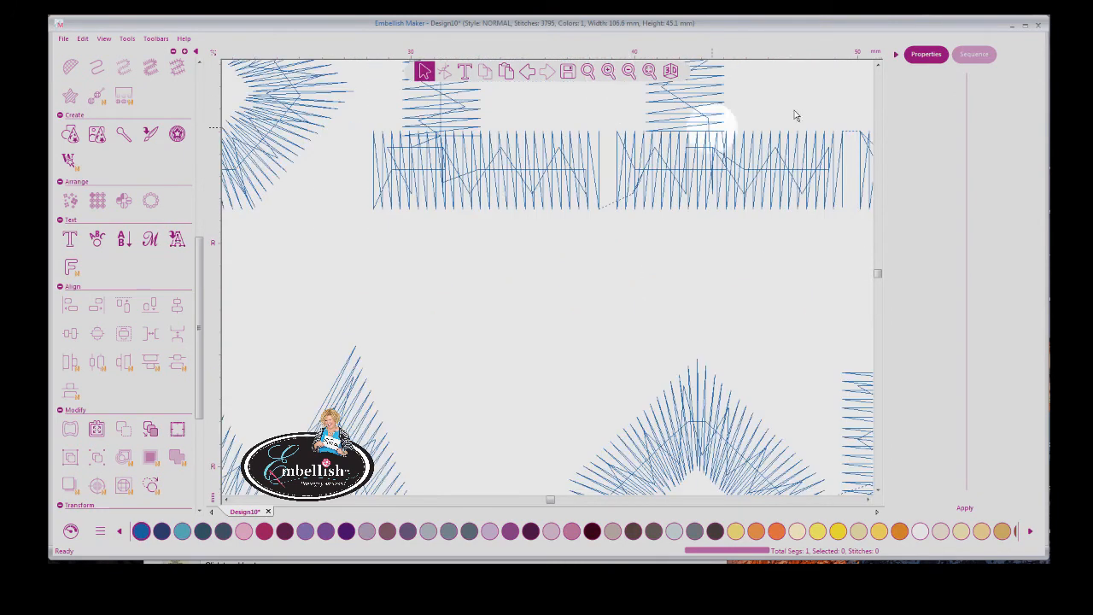
pyautogui.click(878, 67)
pyautogui.click(878, 67)
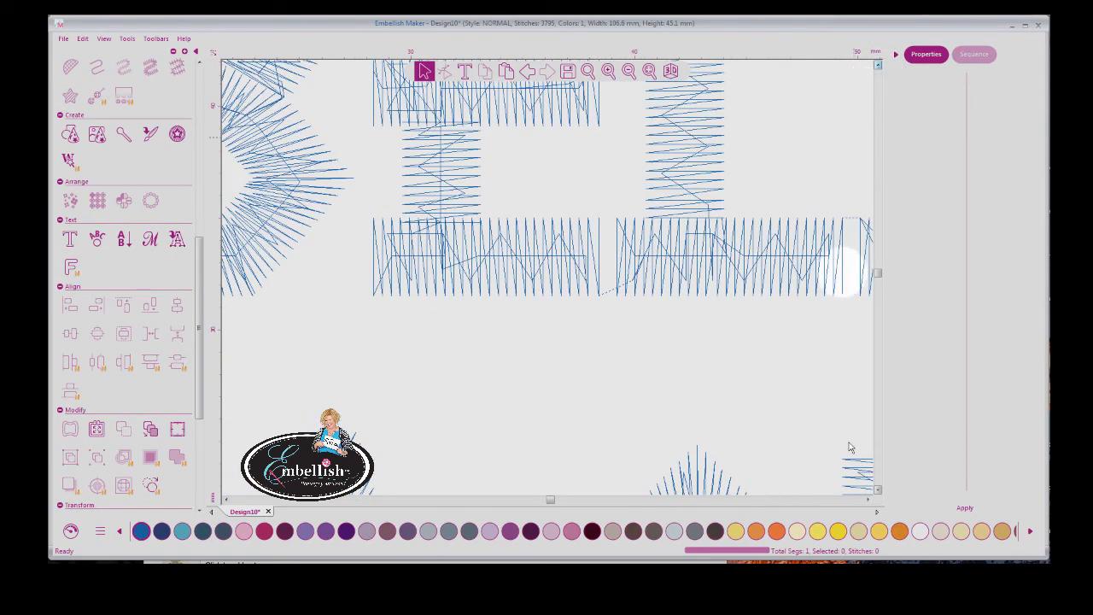
pyautogui.click(869, 503)
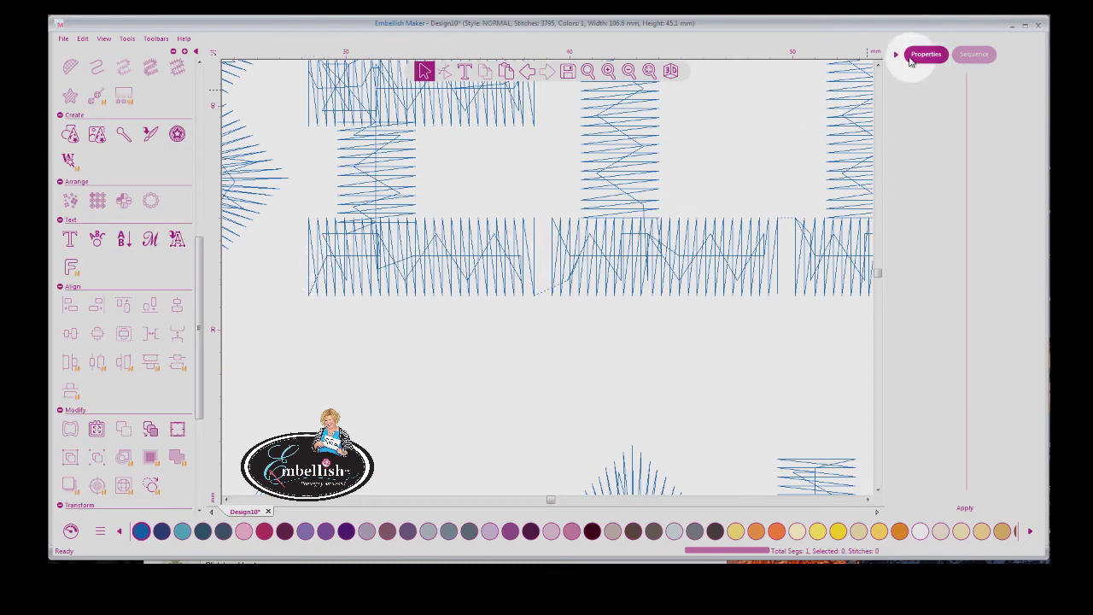
# - Select the lettering and look over the fonts listed from Lumberjack to Provencial without changing the font
pyautogui.click(837, 232)
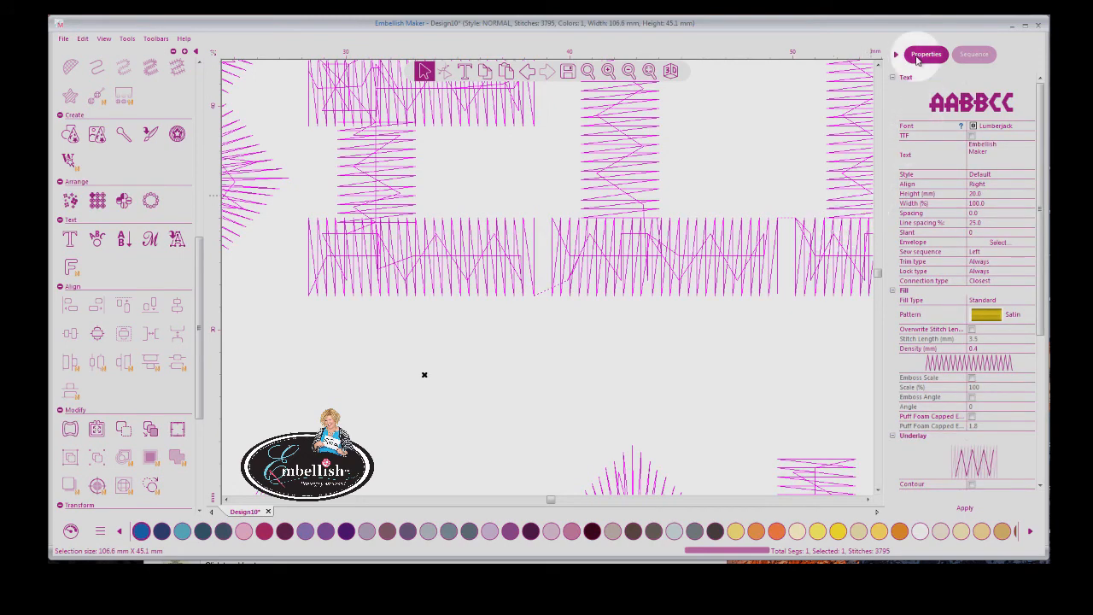
pyautogui.click(1022, 128)
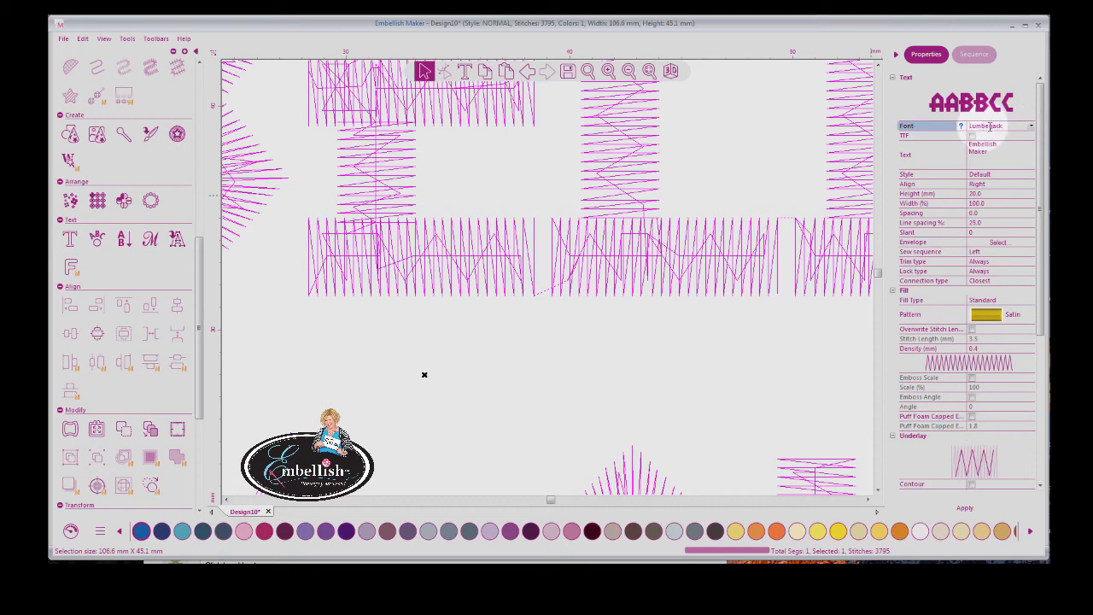
pyautogui.click(1032, 128)
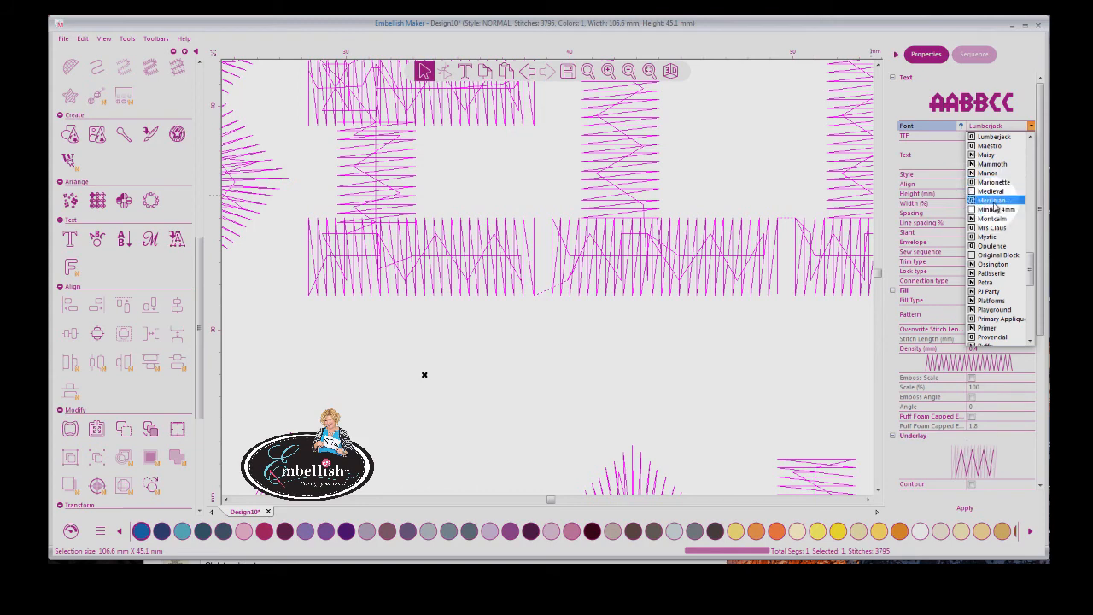
pyautogui.click(939, 159)
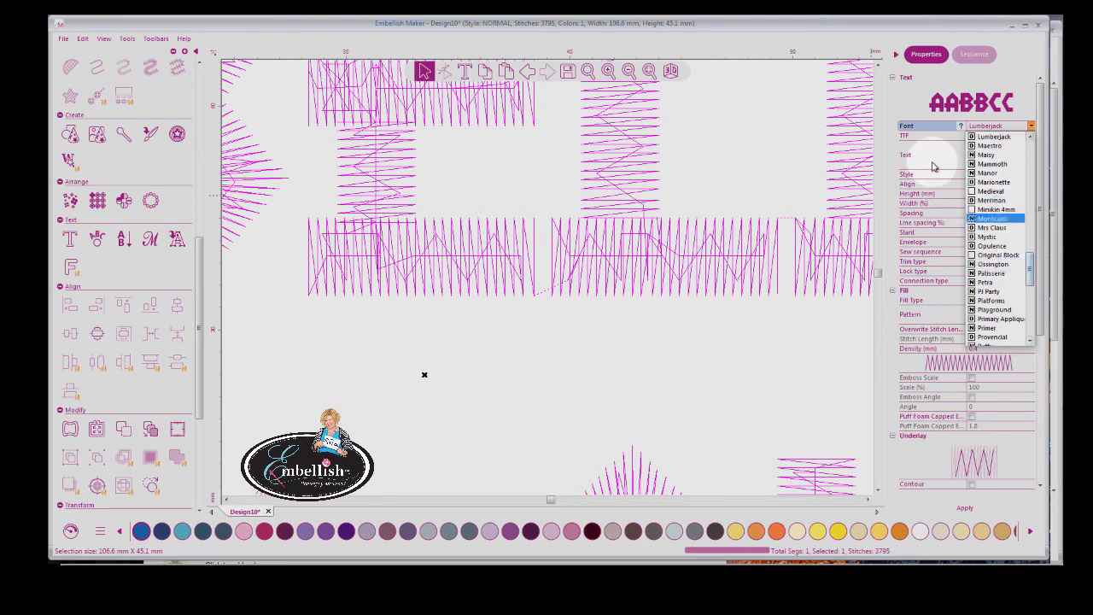
# - Dismiss the Google Drive notice, enable Puff Foam Capped Ends for the selected lettering and apply it
pyautogui.moveTo(1041, 256); pyautogui.dragTo(1047, 410)
pyautogui.scroll(-1, 1047, 418)
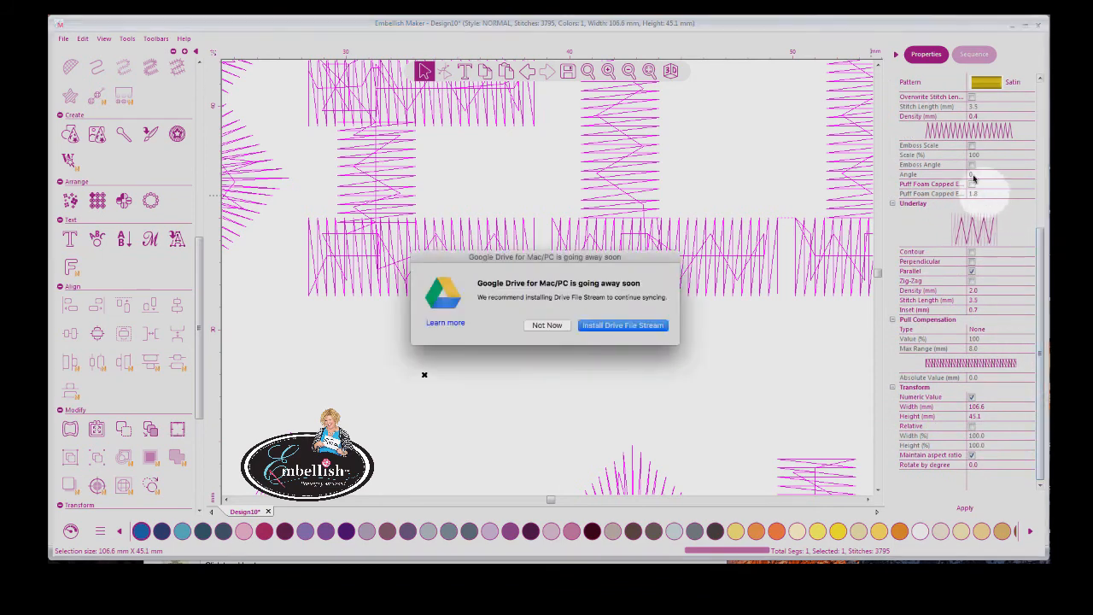
pyautogui.click(547, 325)
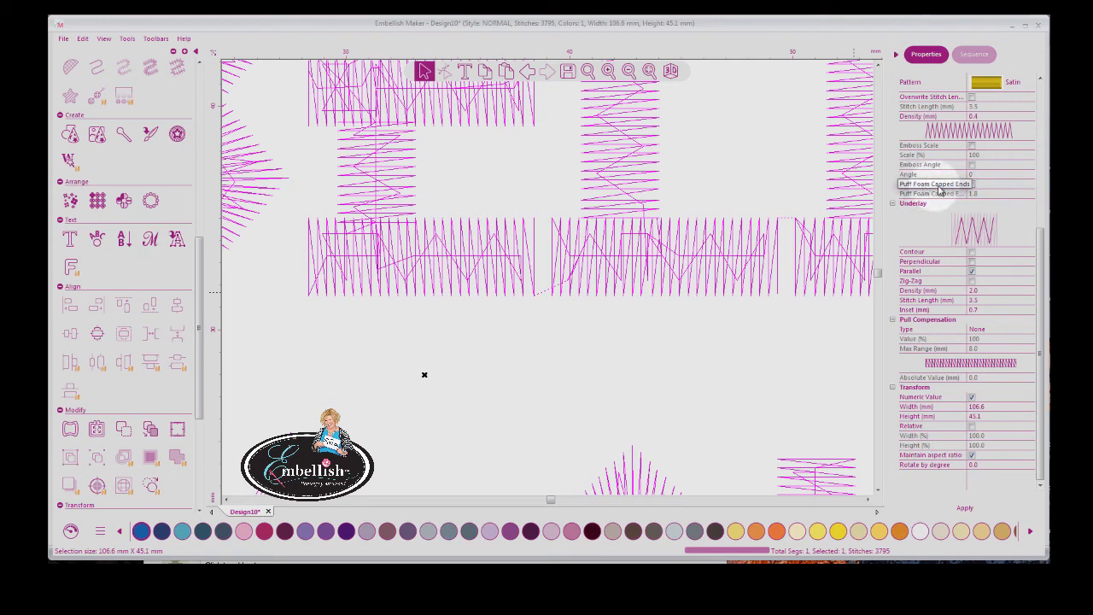
pyautogui.click(990, 185)
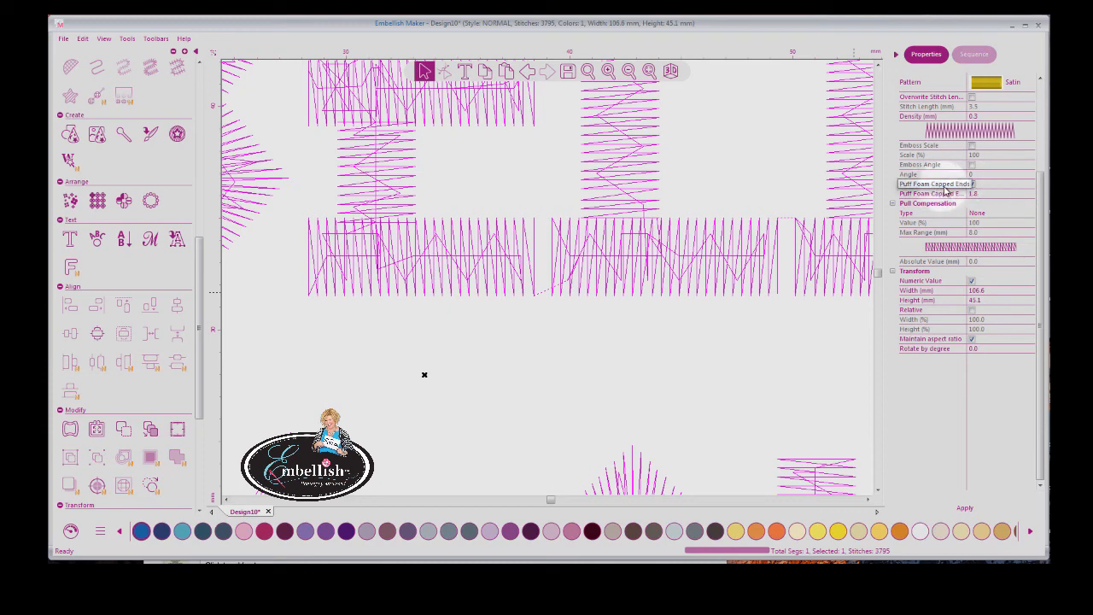
pyautogui.click(945, 186)
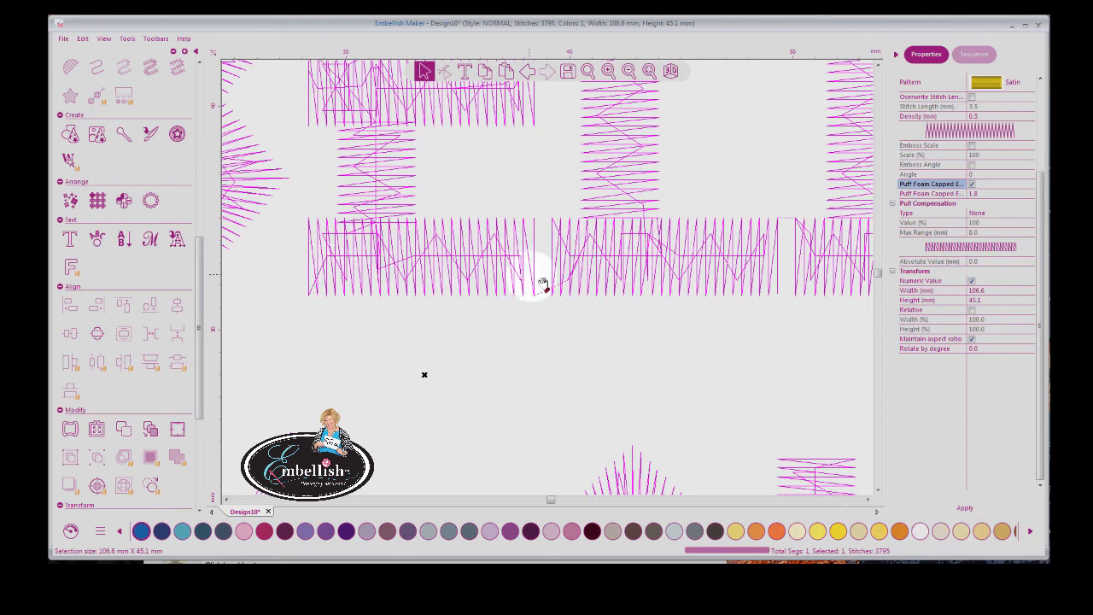
pyautogui.click(976, 509)
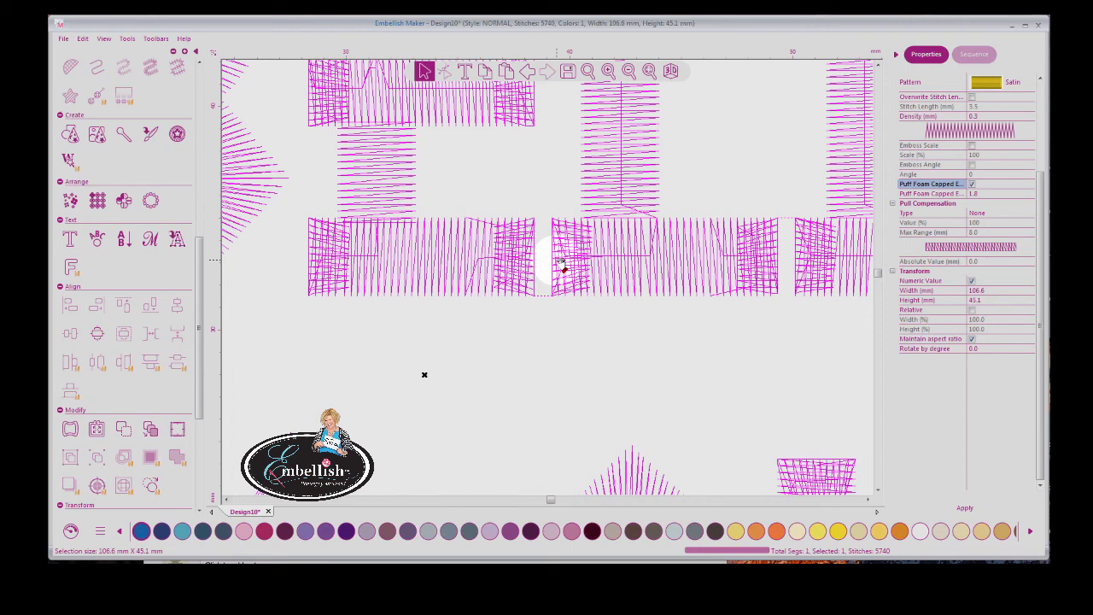
# - Fit the whole lettering in the workspace, preview it briefly in 3D, and deselect it in the flat stitch view
pyautogui.click(649, 71)
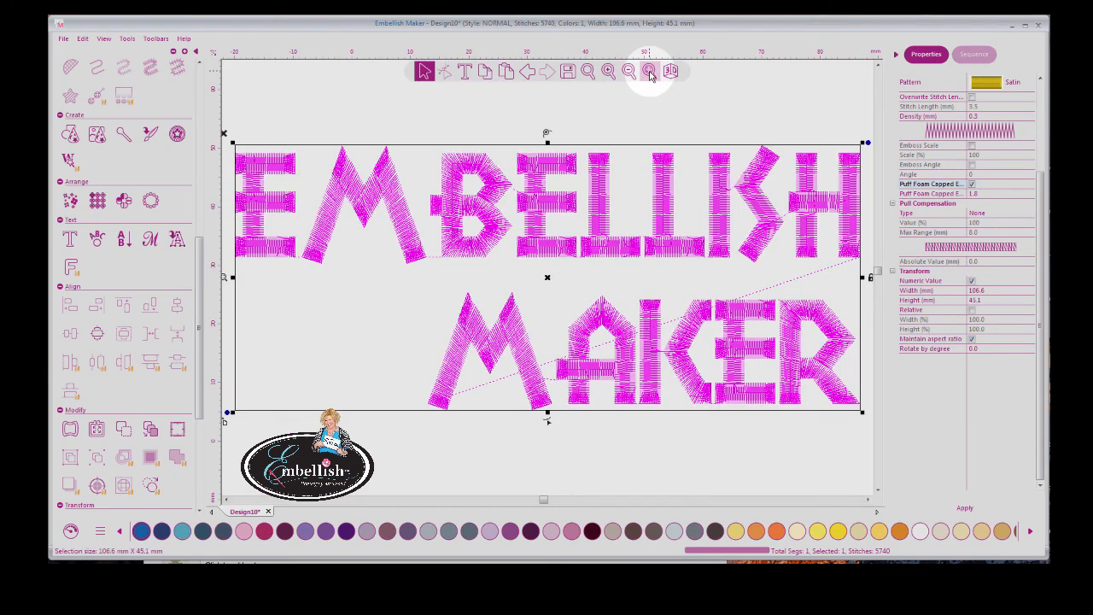
pyautogui.click(671, 70)
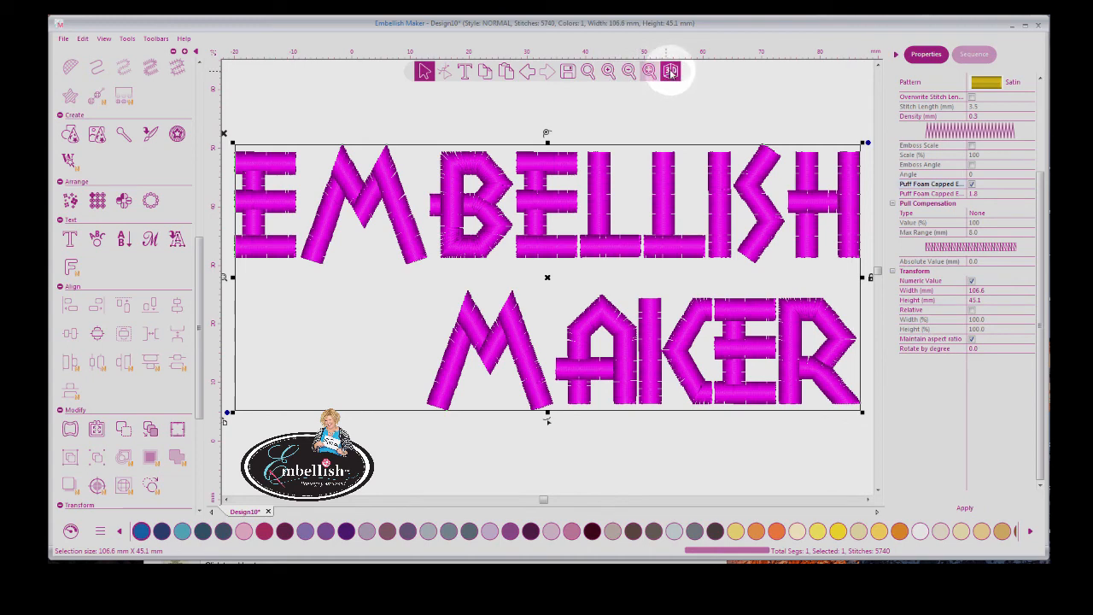
pyautogui.click(670, 71)
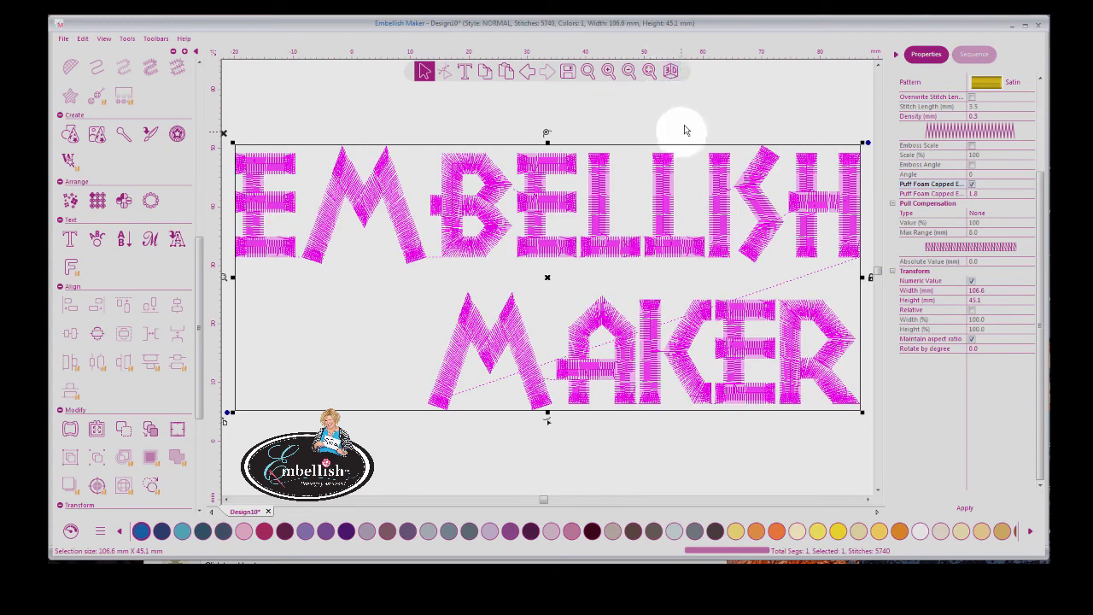
pyautogui.click(720, 129)
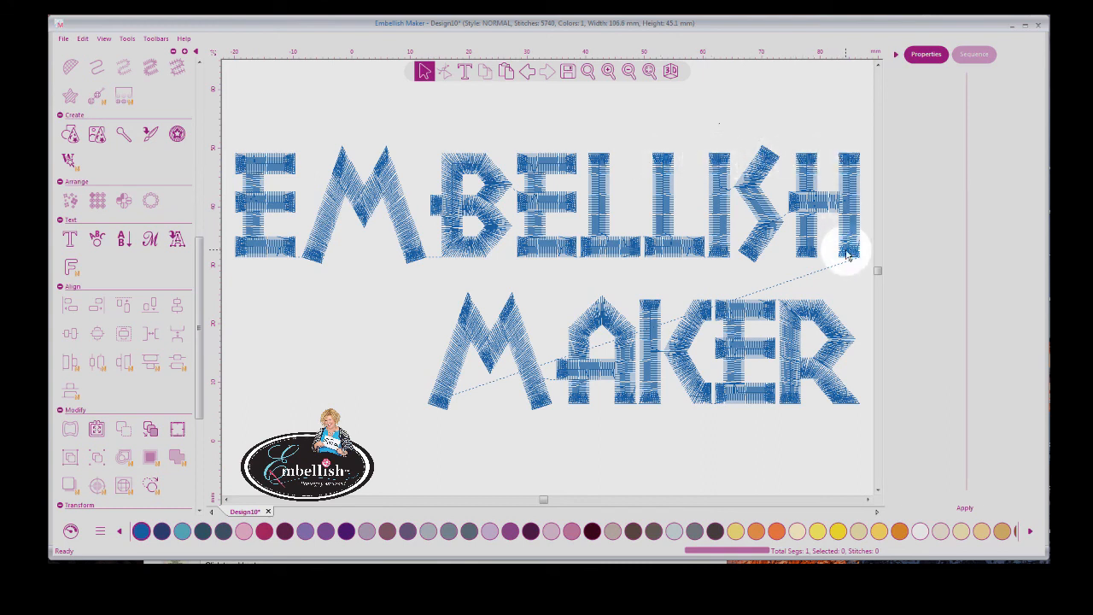
# - Reselect the lettering and browse the complete font list from All Curled Up to Wonderland, keeping Lumberjack as the font
pyautogui.click(856, 164)
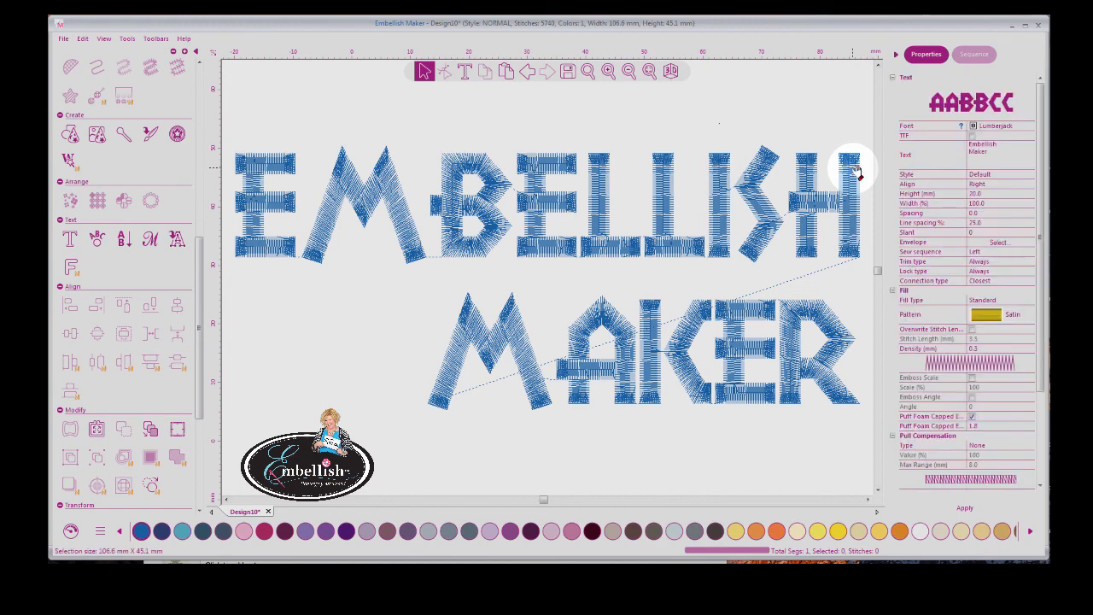
pyautogui.click(1003, 127)
pyautogui.click(1029, 126)
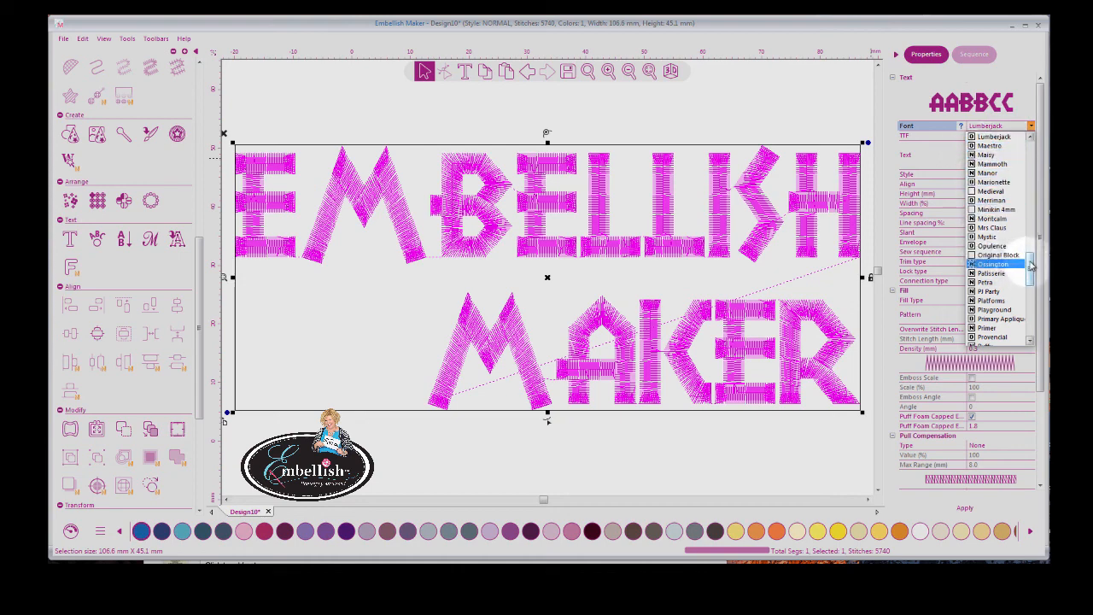
pyautogui.moveTo(1030, 268); pyautogui.dragTo(1045, 240)
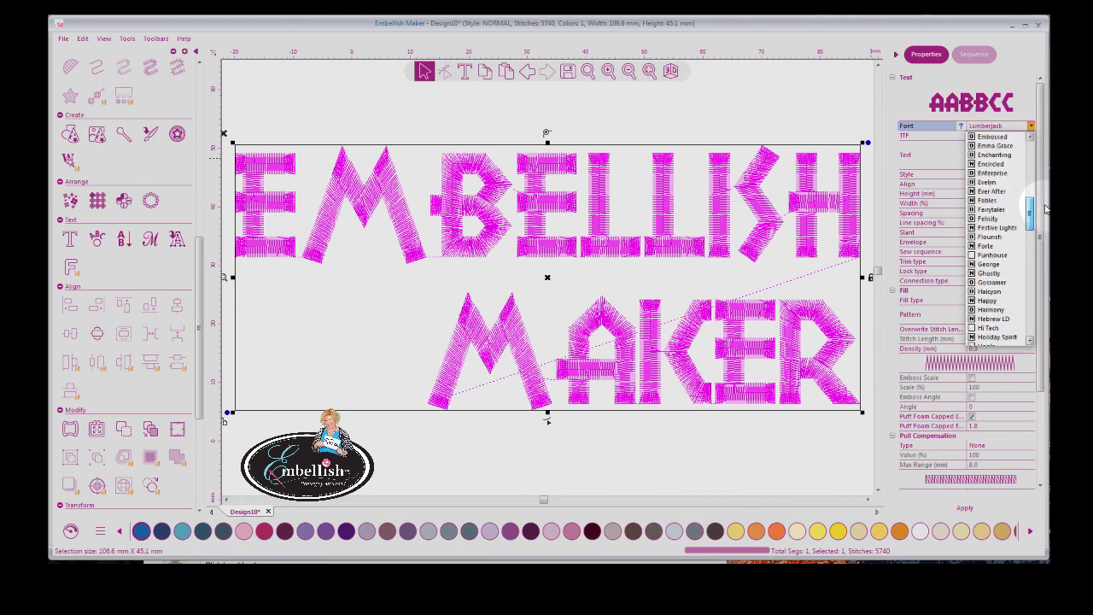
pyautogui.moveTo(1045, 206); pyautogui.dragTo(1043, 141)
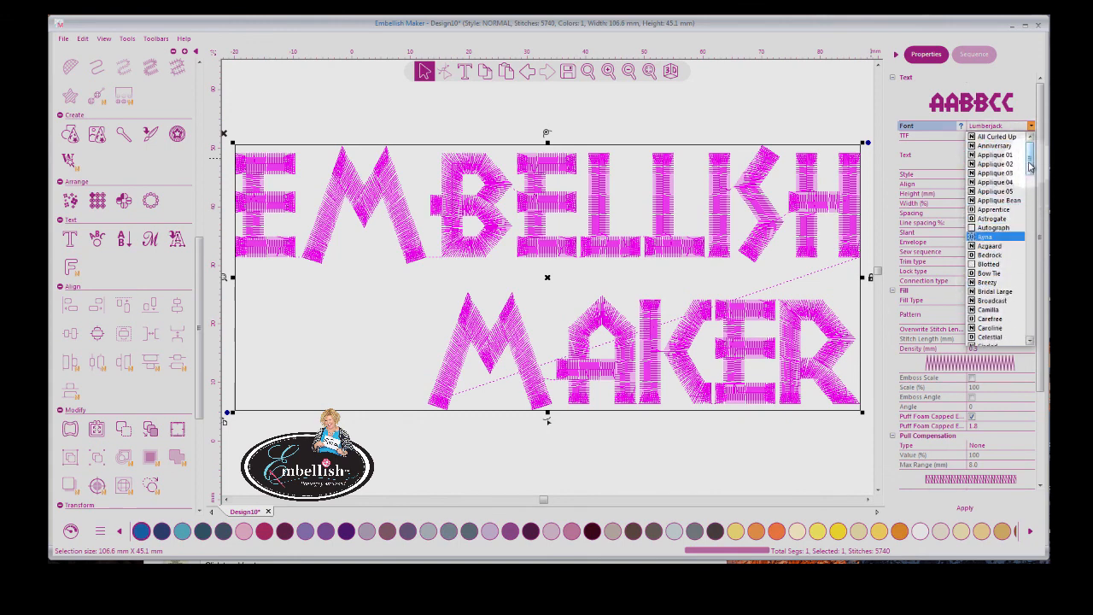
pyautogui.moveTo(1030, 154); pyautogui.dragTo(1041, 328)
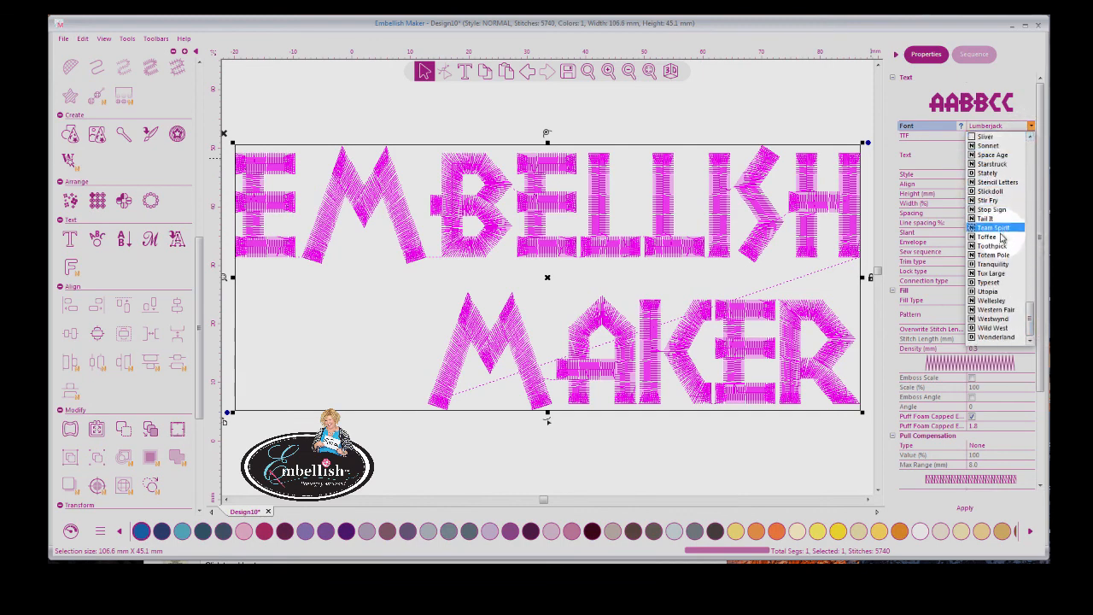
pyautogui.click(790, 94)
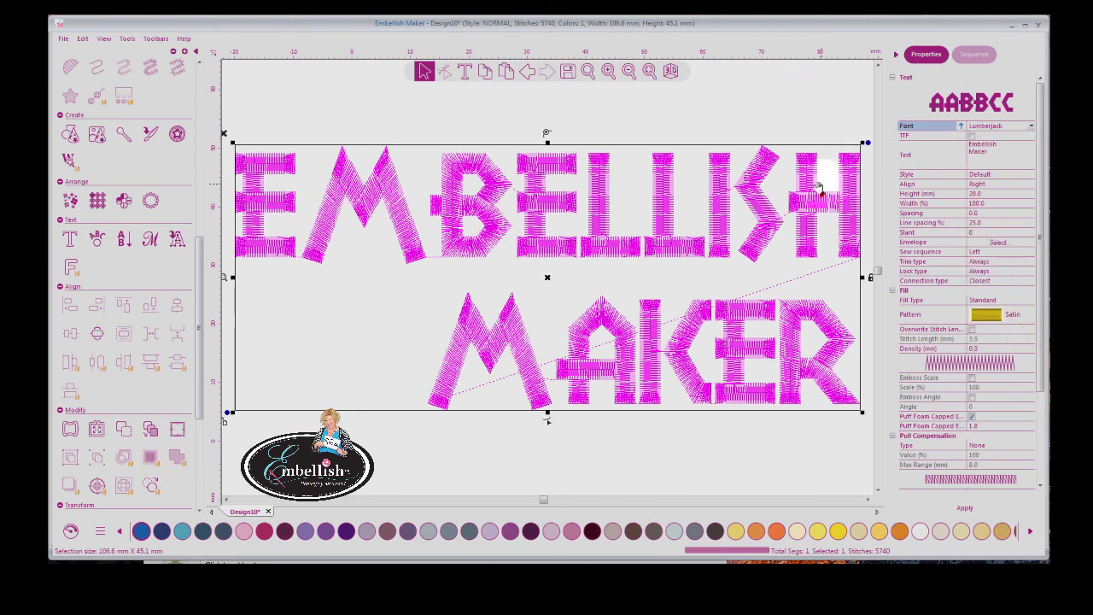